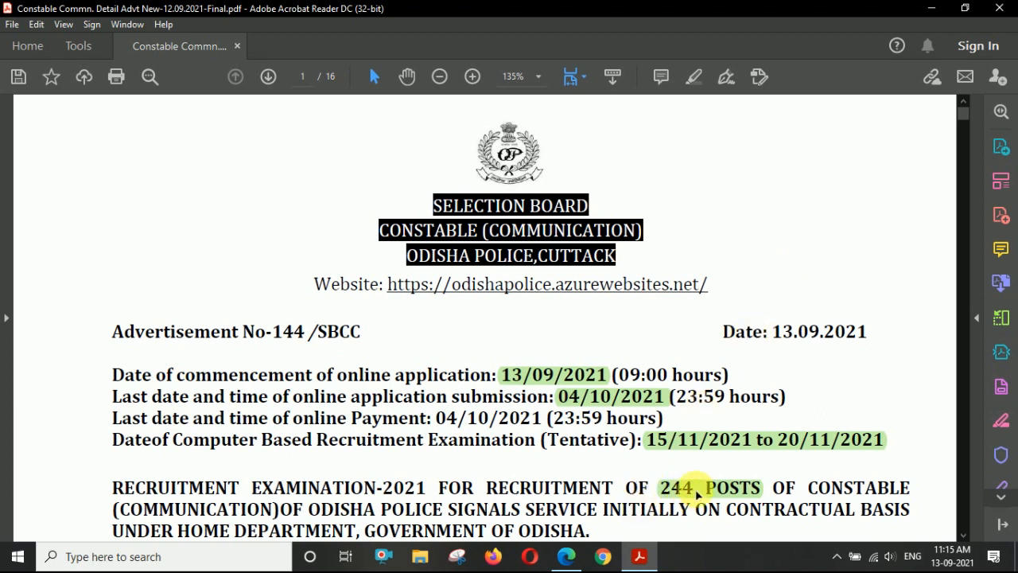
# - Scroll the advertisement PDF, glance at the registration form in Edge, and return to Acrobat
pyautogui.scroll(-1, 849, 438)
pyautogui.scroll(-1, 849, 438)
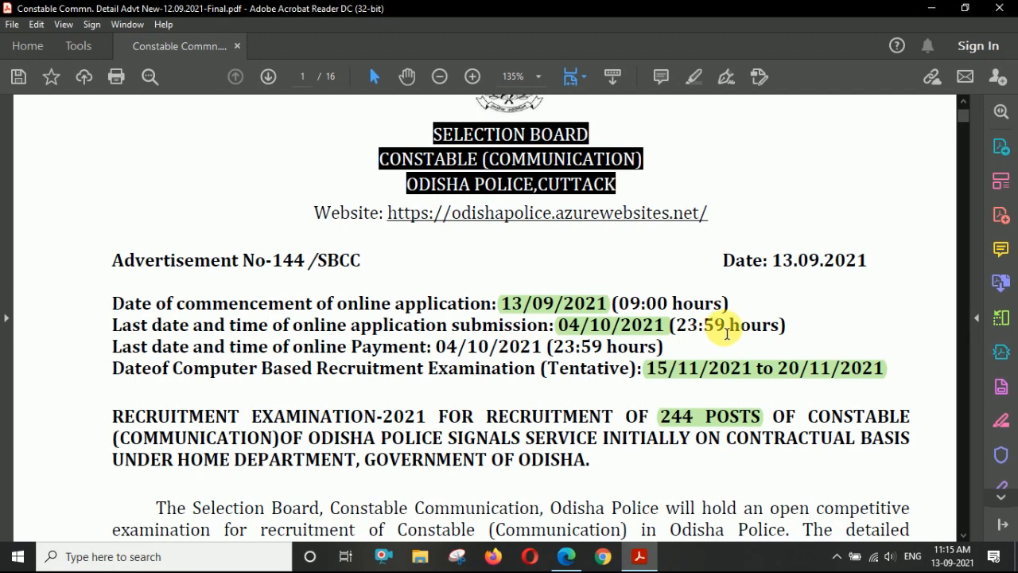
pyautogui.click(567, 556)
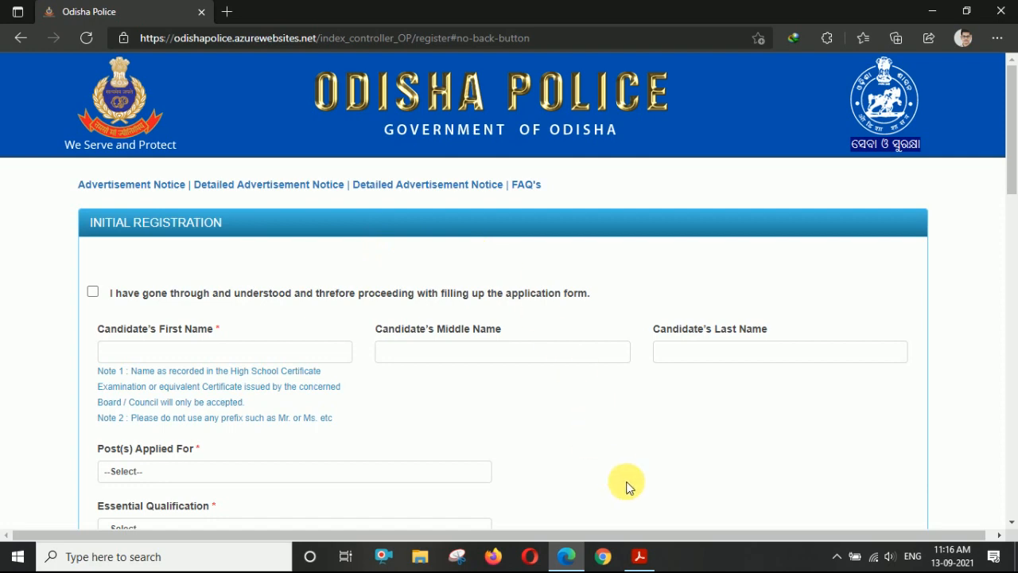
pyautogui.click(639, 556)
# - Scroll the advertisement to the Vacancies table listing the 244 Constable (Communication) posts
pyautogui.scroll(-2, 529, 291)
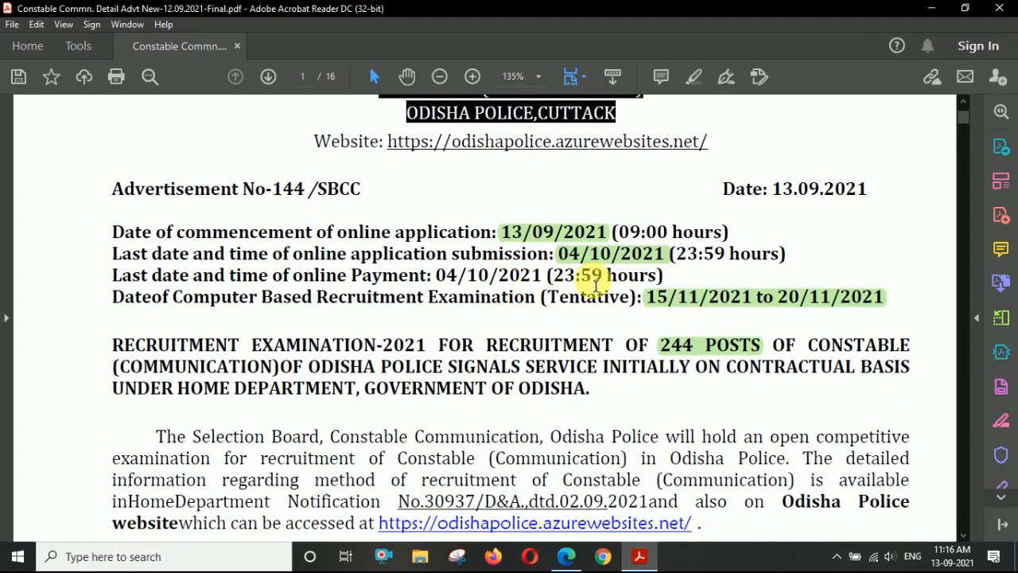
pyautogui.scroll(-2, 874, 206)
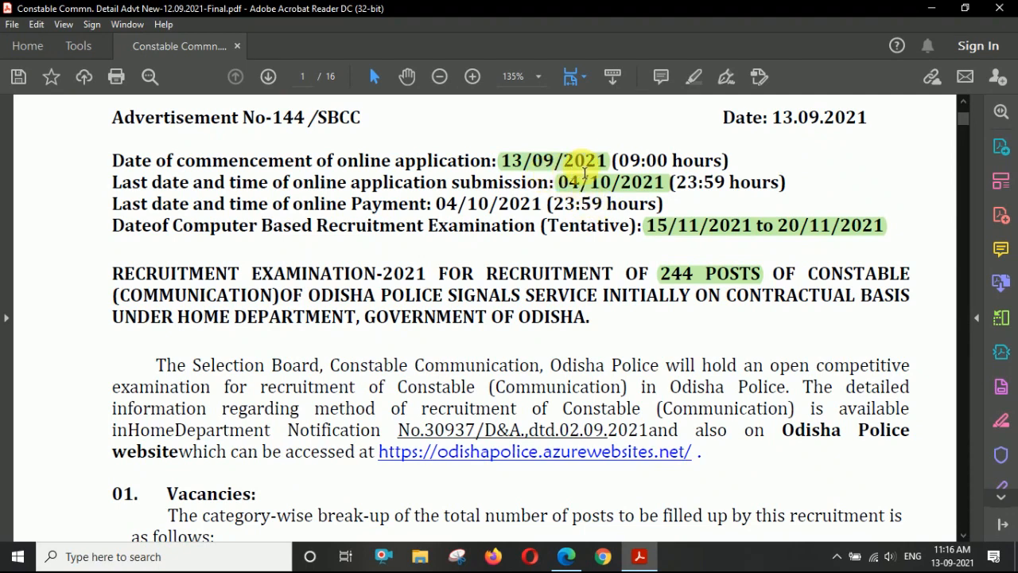
pyautogui.scroll(-1, 677, 181)
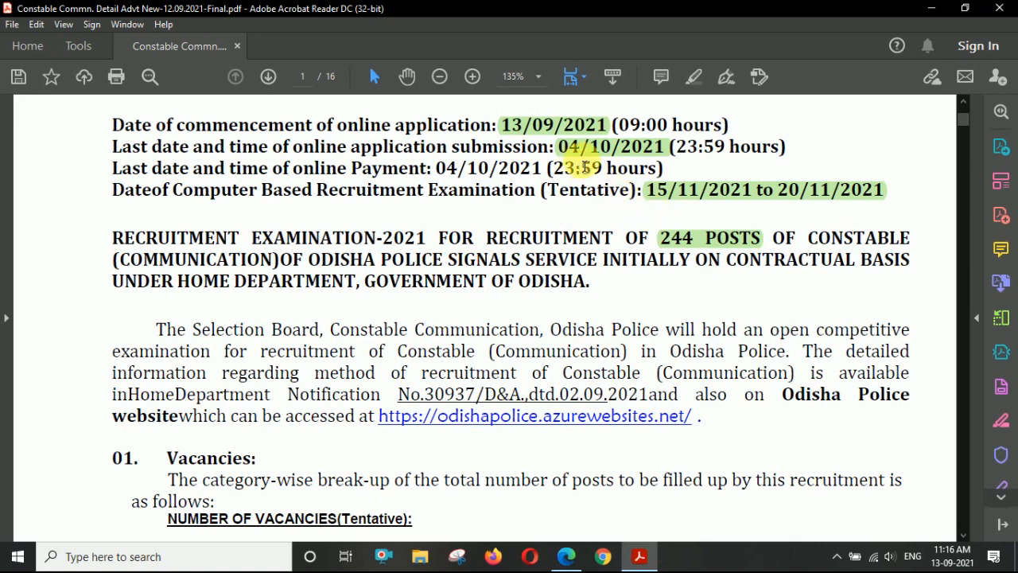
pyautogui.scroll(-1, 720, 191)
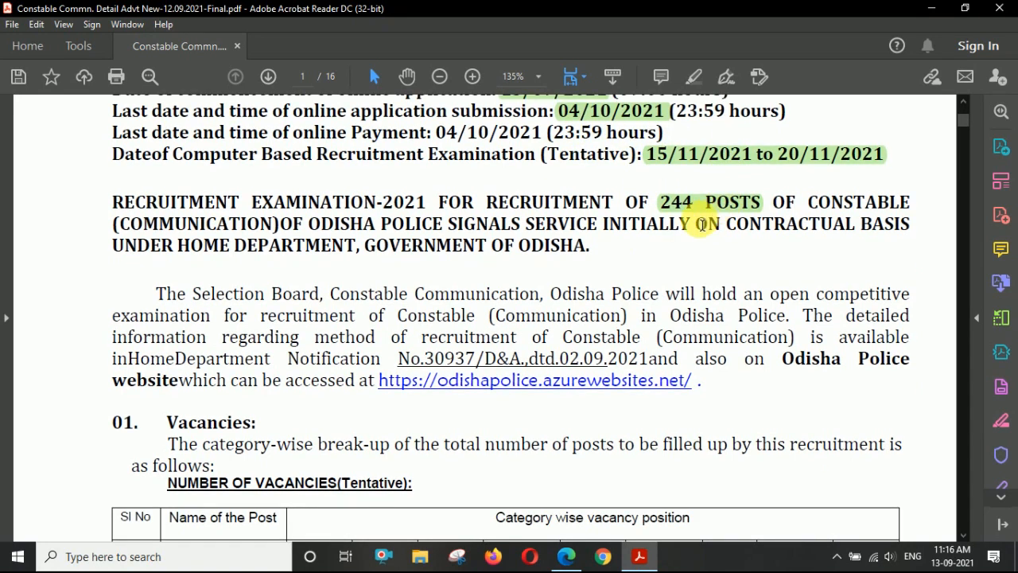
pyautogui.scroll(-8, 852, 234)
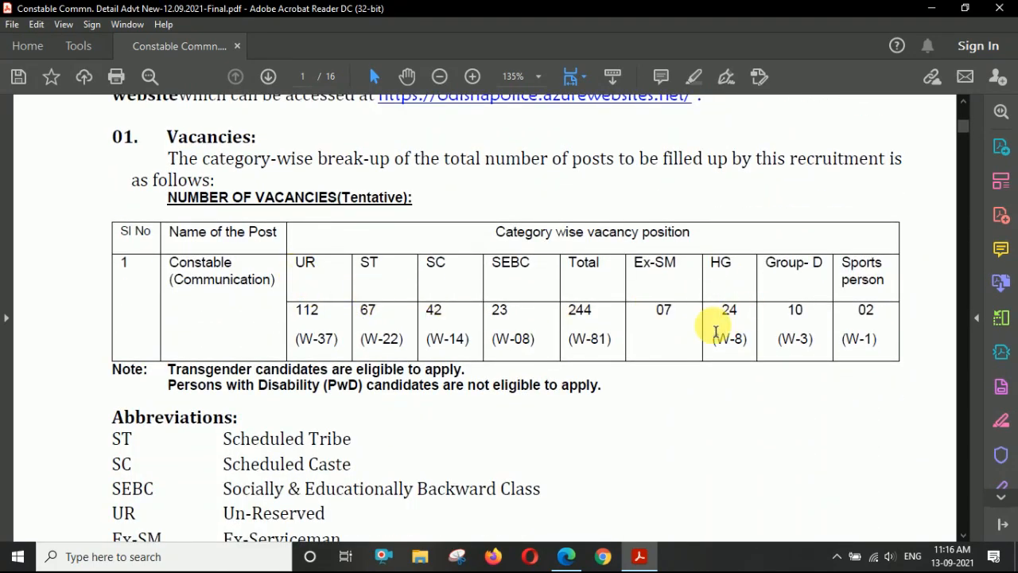
# - Read through pages 2–3 of the notice covering the age rules
pyautogui.scroll(-4, 712, 328)
pyautogui.scroll(-20, 686, 334)
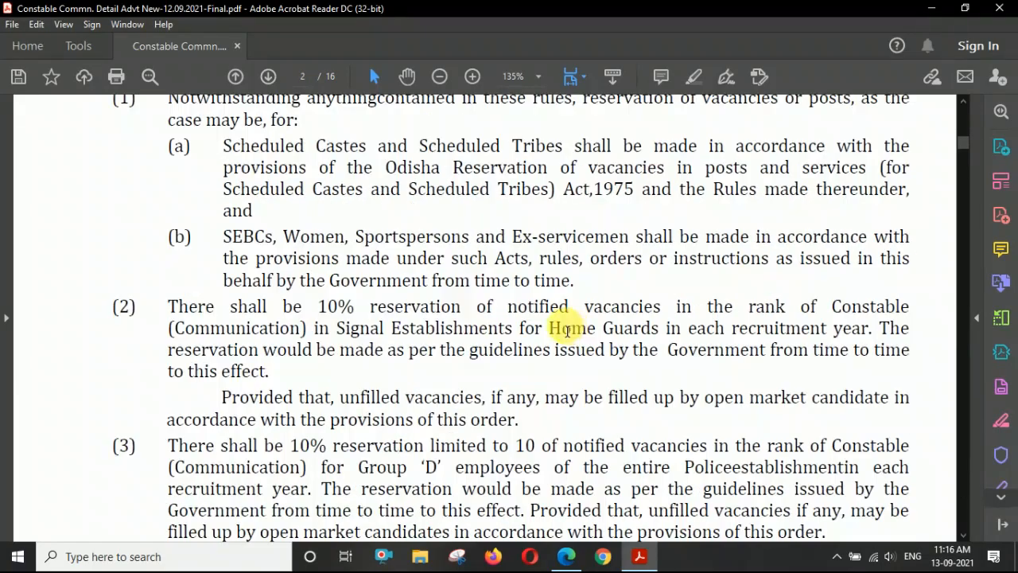
pyautogui.scroll(-6, 564, 326)
pyautogui.scroll(-3, 596, 262)
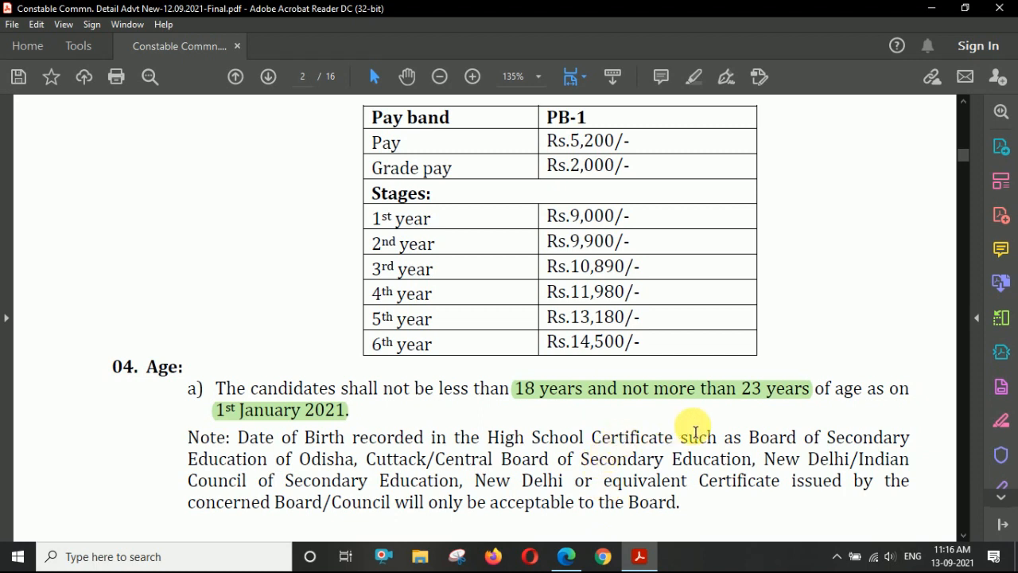
pyautogui.scroll(-1, 548, 366)
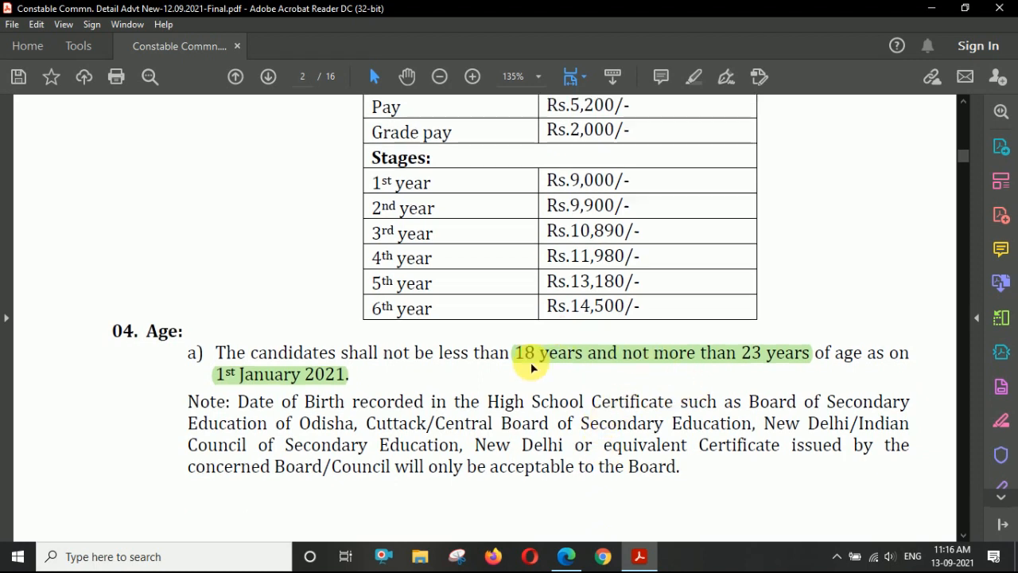
pyautogui.scroll(-1, 414, 340)
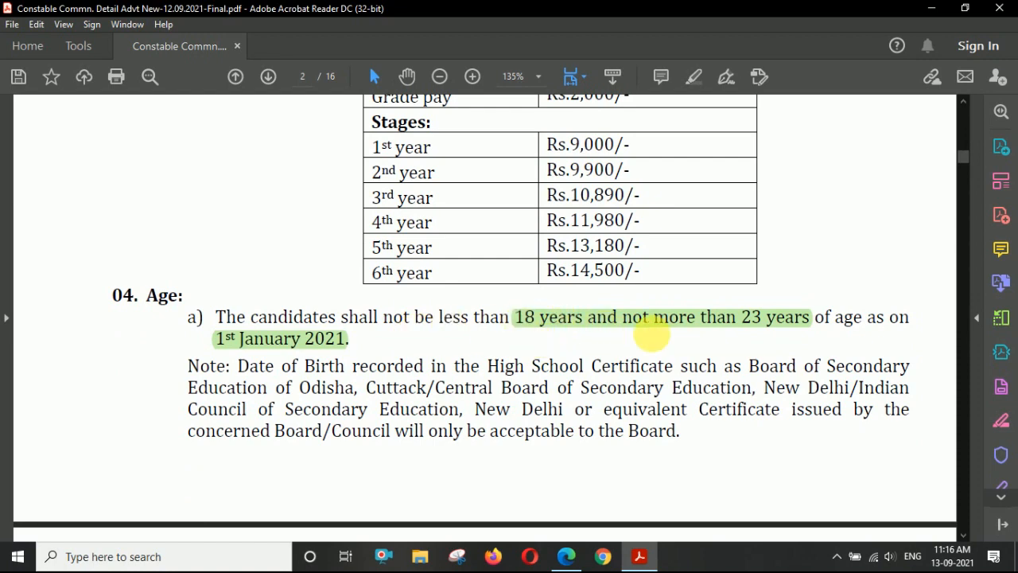
pyautogui.scroll(-2, 636, 349)
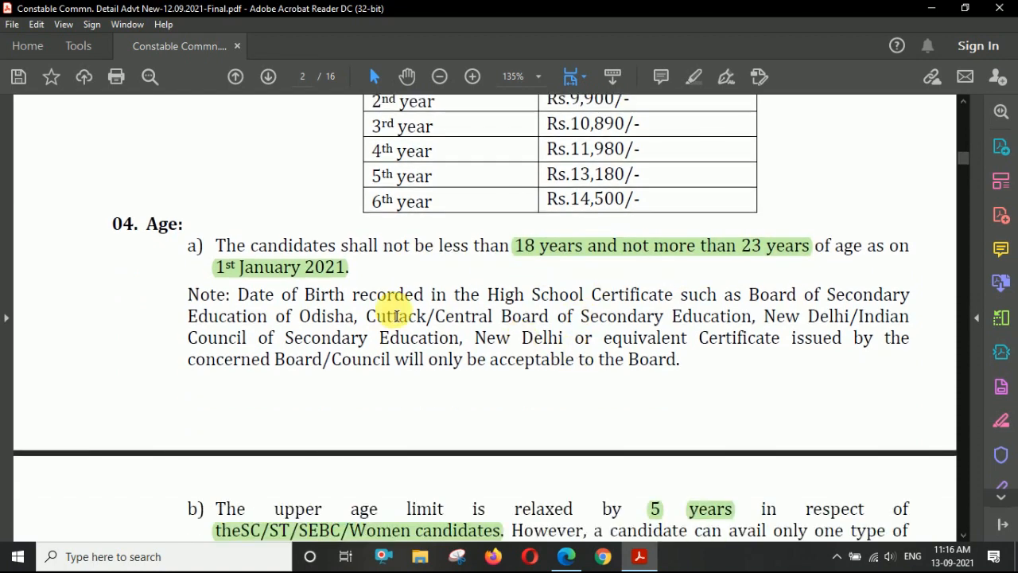
pyautogui.scroll(-8, 598, 329)
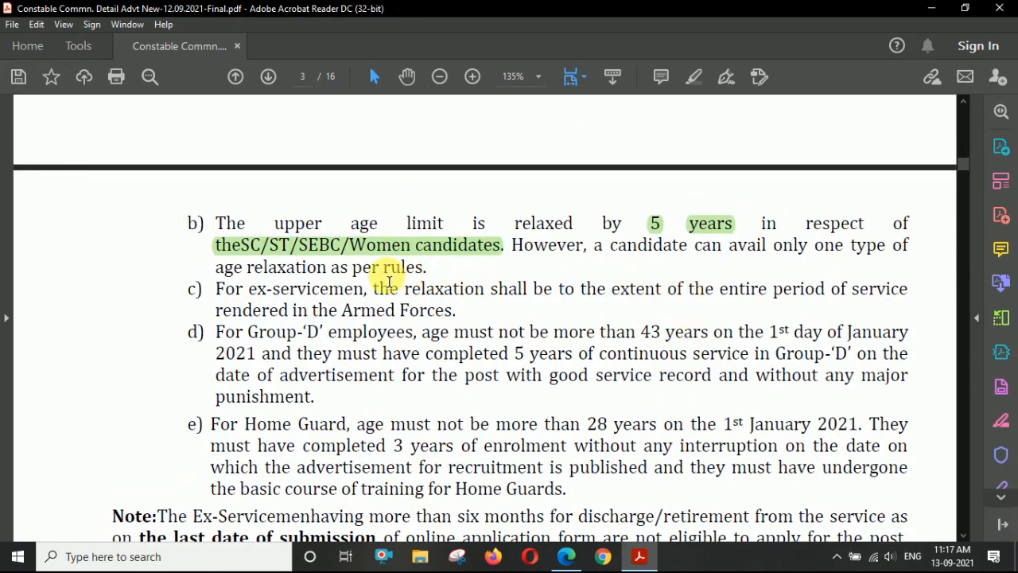
# - Review section 05 Educational Qualifications, then bring the Edge registration form back
pyautogui.scroll(1, 501, 278)
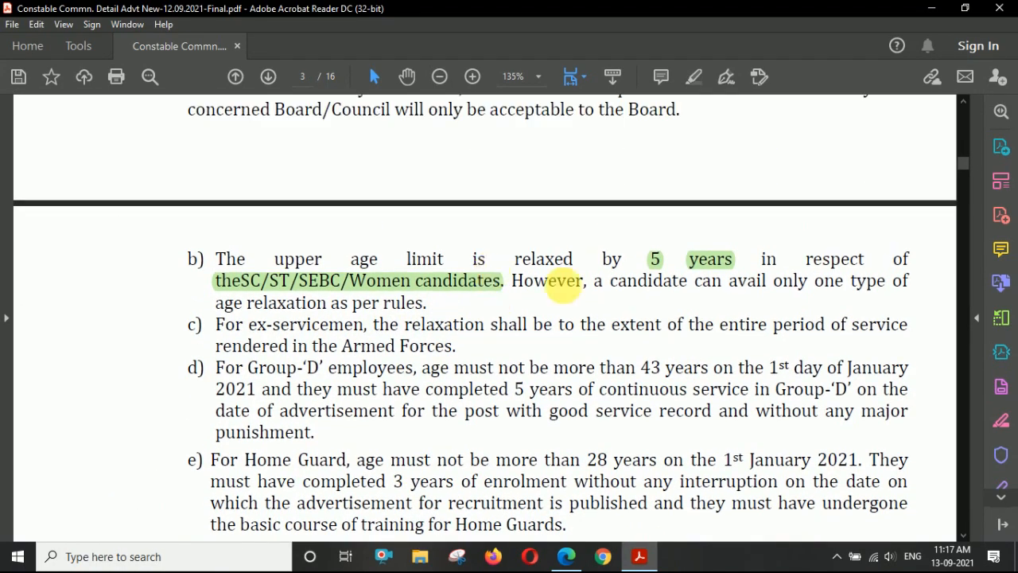
pyautogui.scroll(5, 710, 281)
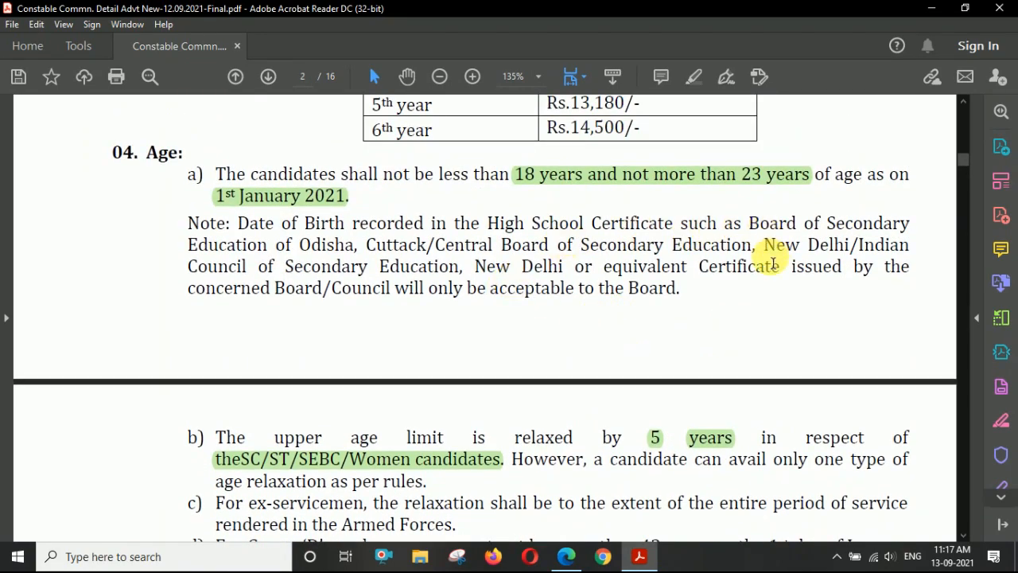
pyautogui.scroll(-2, 747, 279)
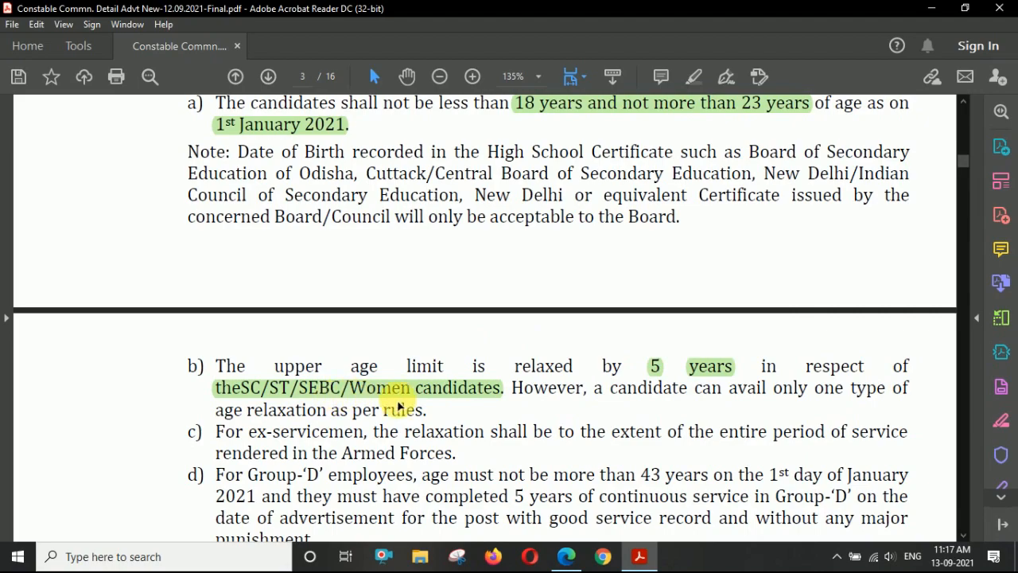
pyautogui.scroll(-1, 549, 358)
pyautogui.scroll(-3, 628, 338)
pyautogui.scroll(-5, 649, 338)
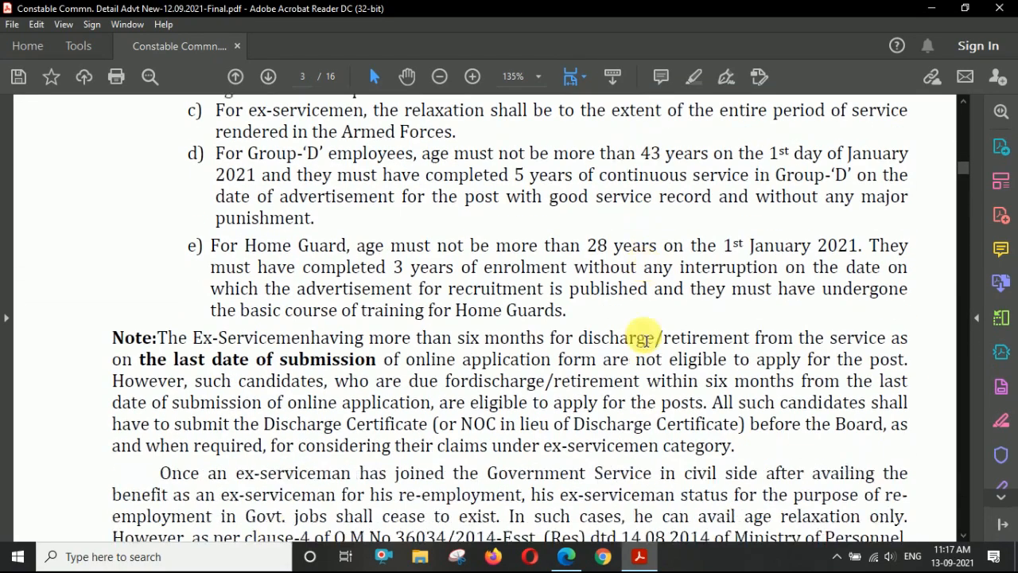
pyautogui.scroll(-20, 628, 337)
pyautogui.scroll(-7, 588, 350)
pyautogui.scroll(7, 583, 334)
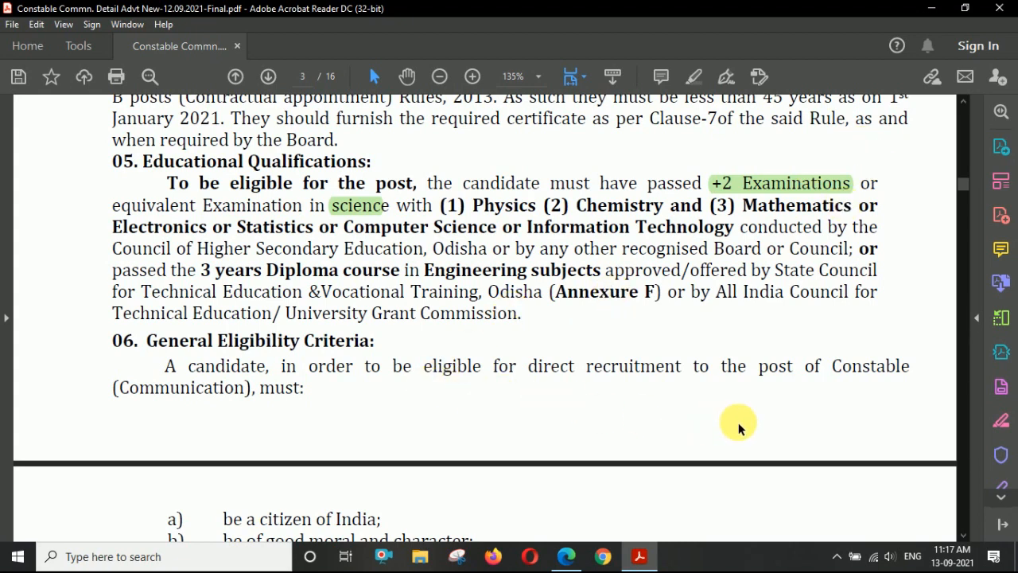
pyautogui.click(568, 559)
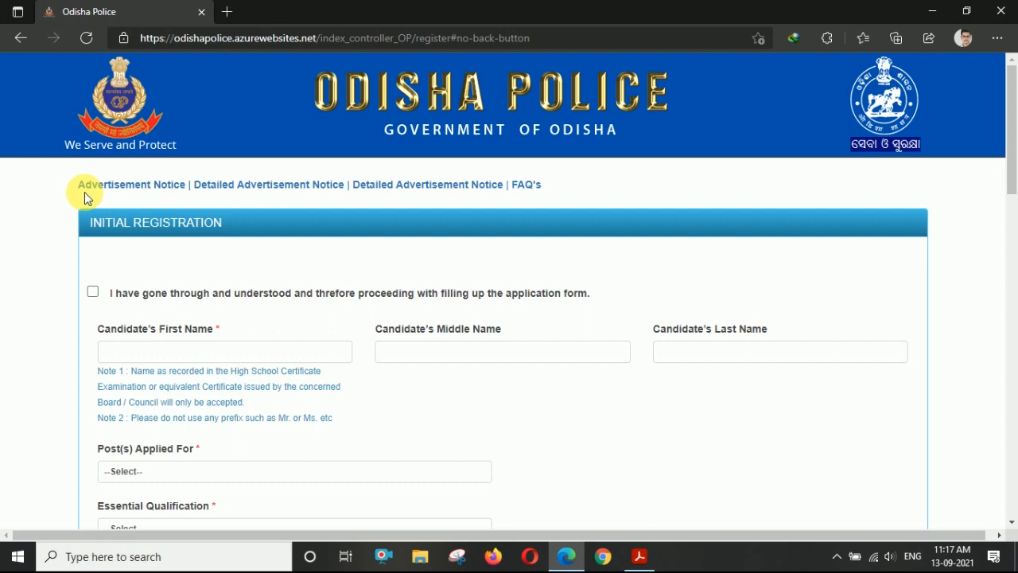
# - Tick the 'I have gone through and understood…' notice declaration on the registration form
pyautogui.scroll(-1, 557, 307)
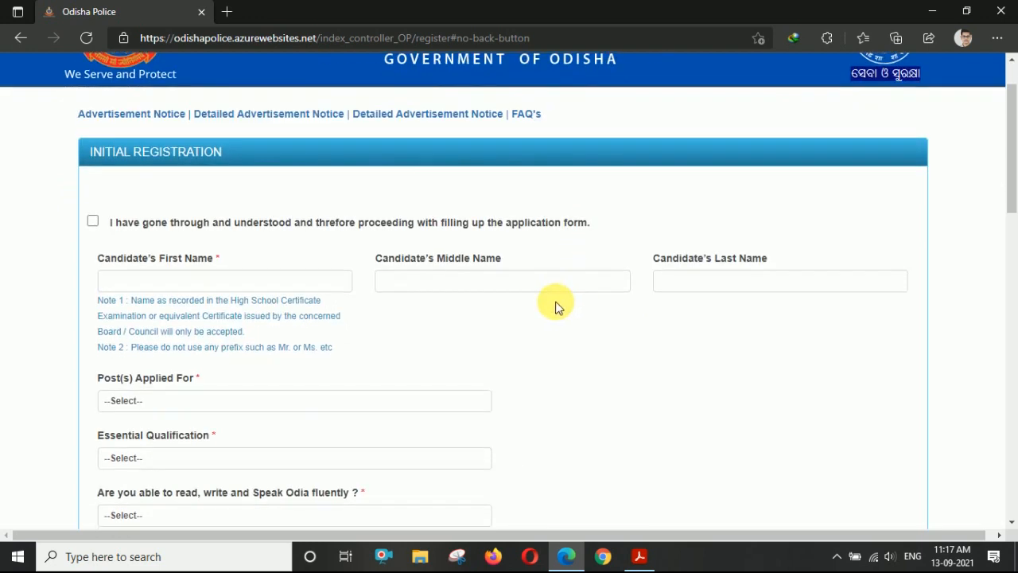
pyautogui.click(92, 223)
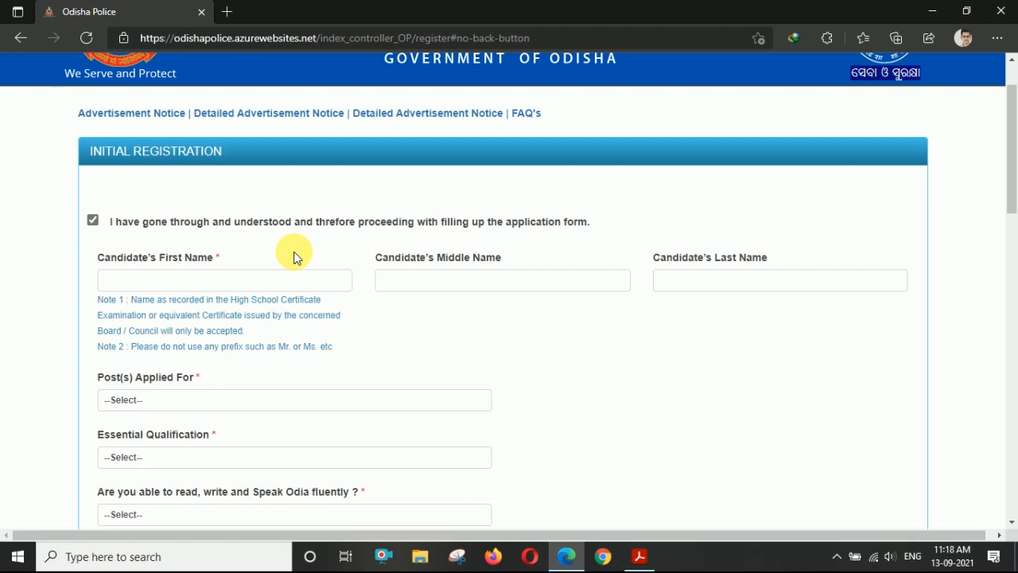
pyautogui.scroll(-1, 318, 263)
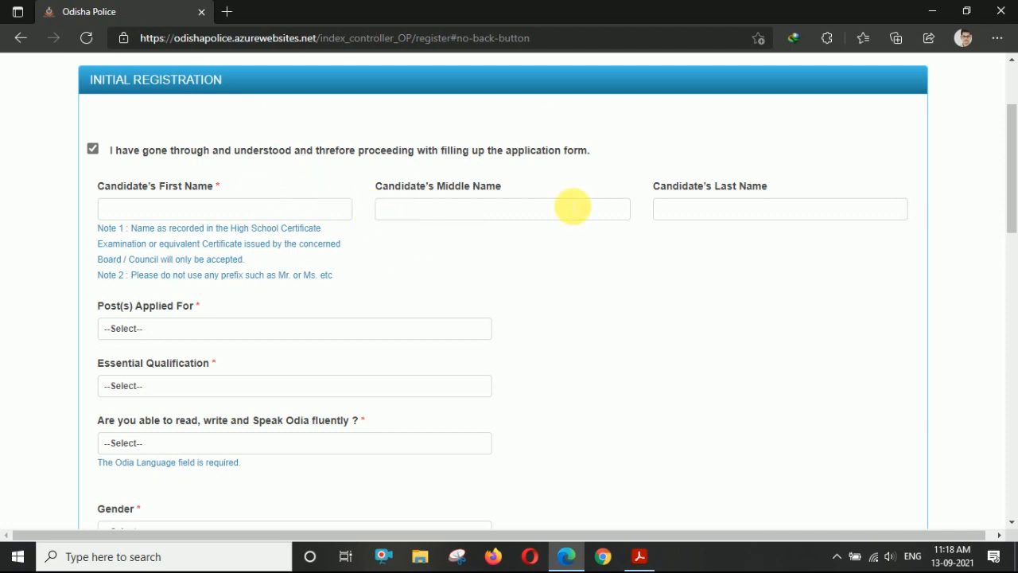
# - Type the candidate's first, middle and last names into the three name fields
pyautogui.click(330, 210)
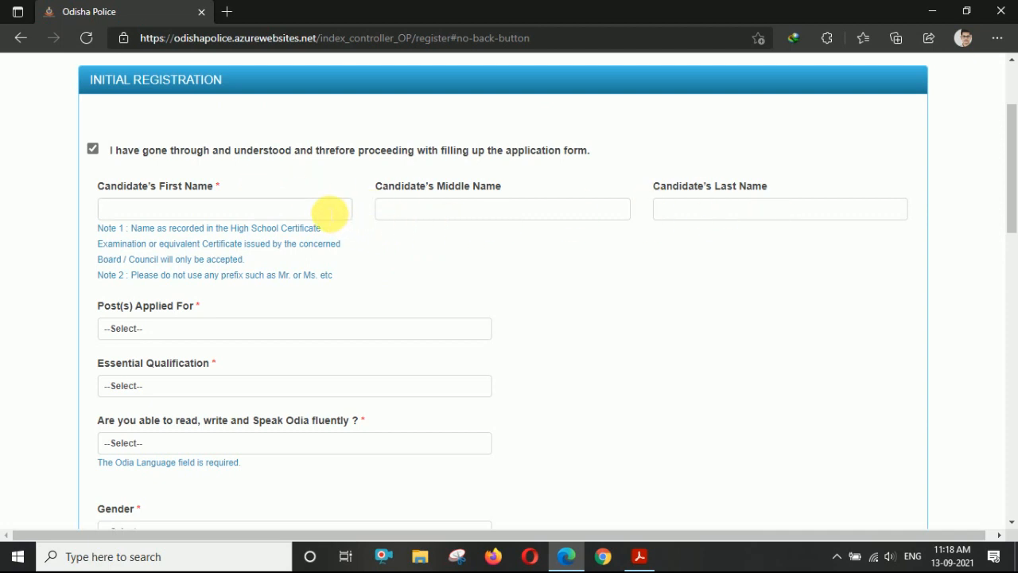
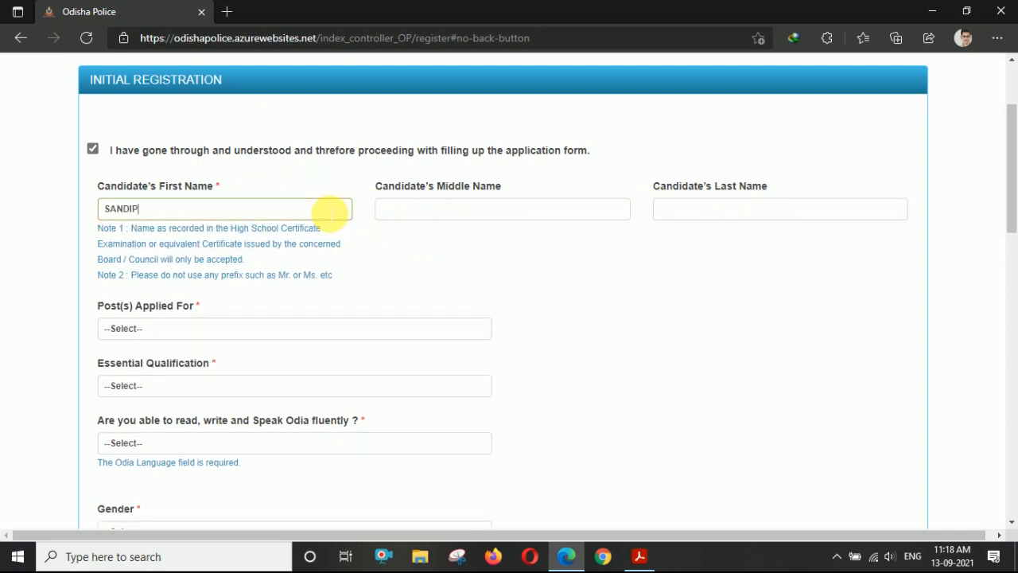
pyautogui.click(417, 213)
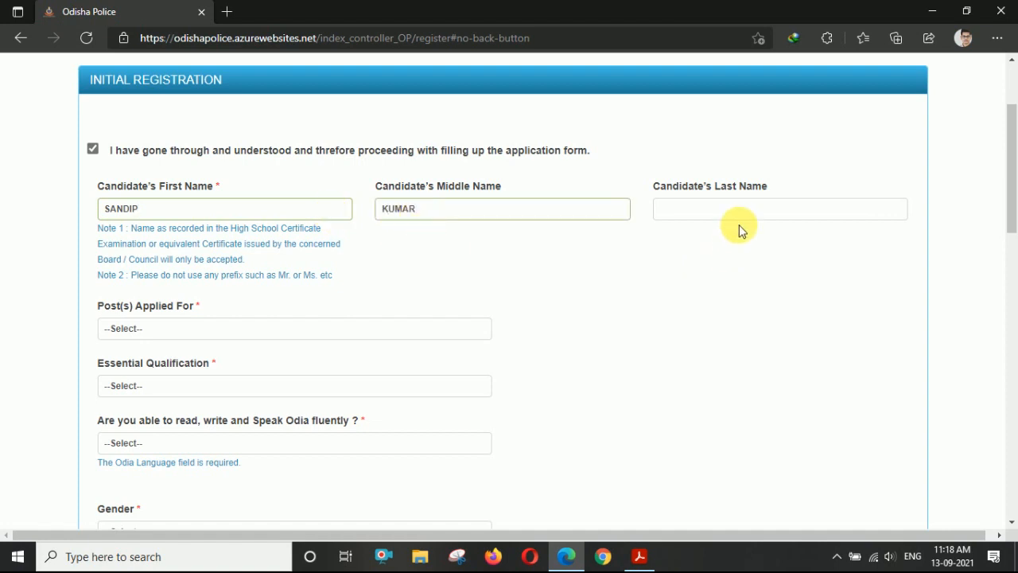
pyautogui.click(711, 206)
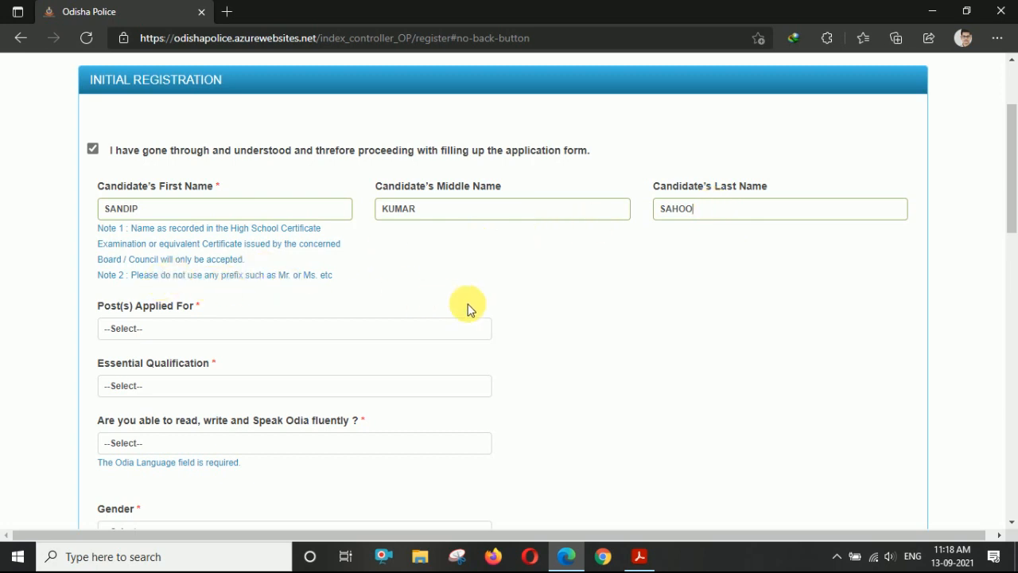
pyautogui.scroll(-1, 487, 319)
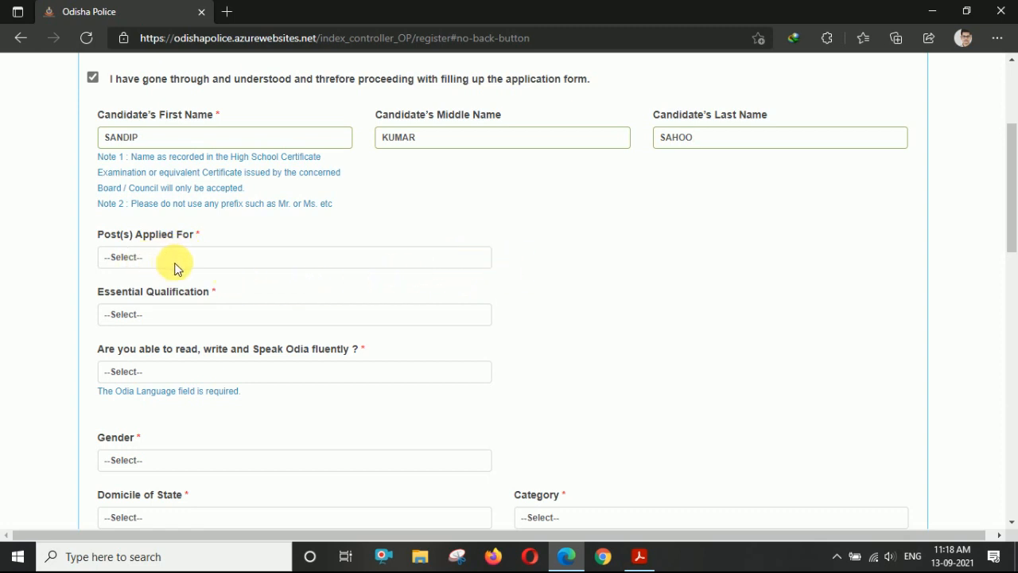
# - Choose CONSTABLE(COMMUNICATION) as the post and +2 science as essential qualification
pyautogui.click(202, 261)
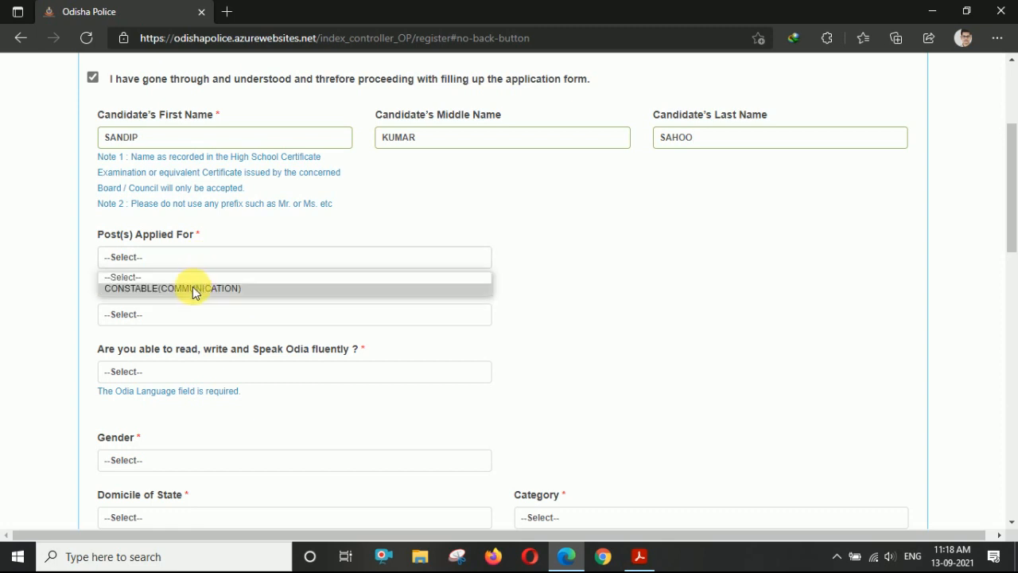
pyautogui.click(193, 291)
pyautogui.click(211, 316)
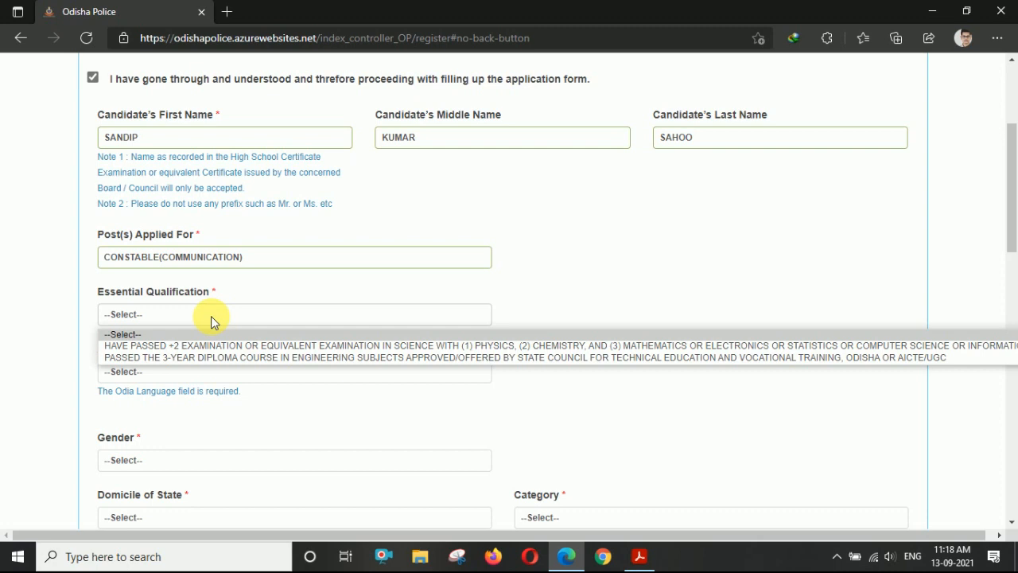
pyautogui.click(244, 346)
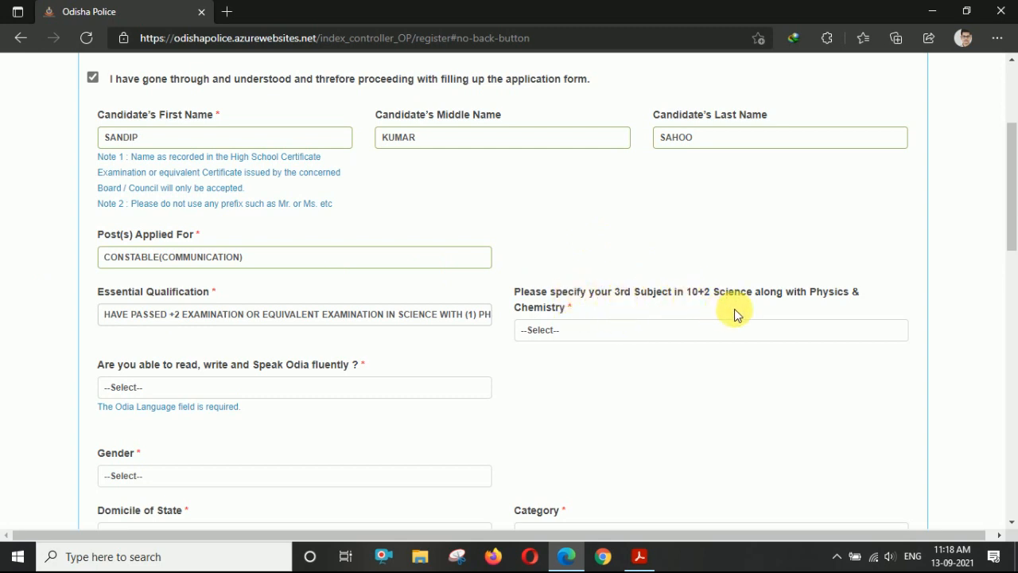
# - Set Mathematics as the third 10+2 subject, checking the advertisement PDF afterwards
pyautogui.click(631, 330)
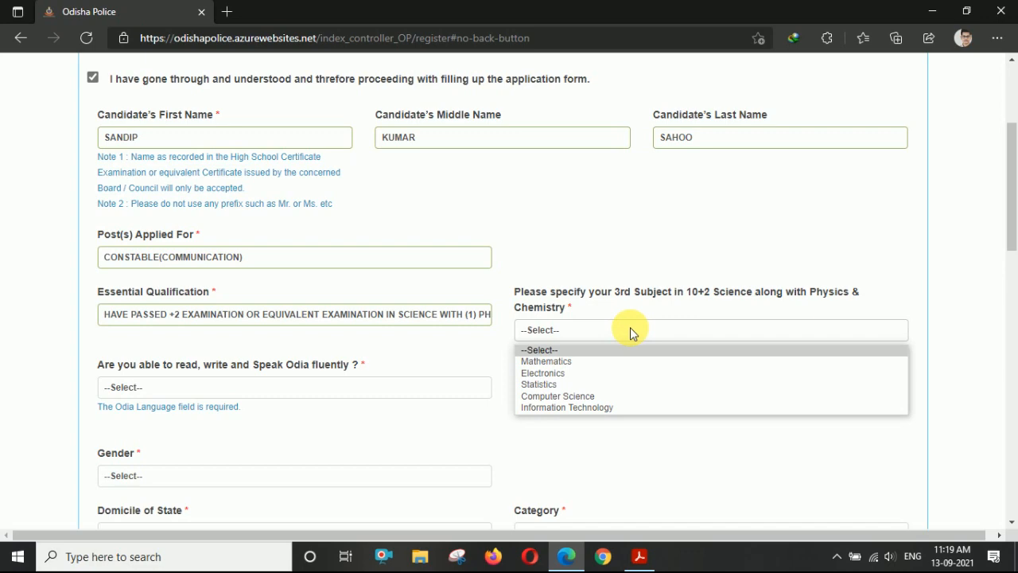
pyautogui.click(579, 364)
pyautogui.click(641, 554)
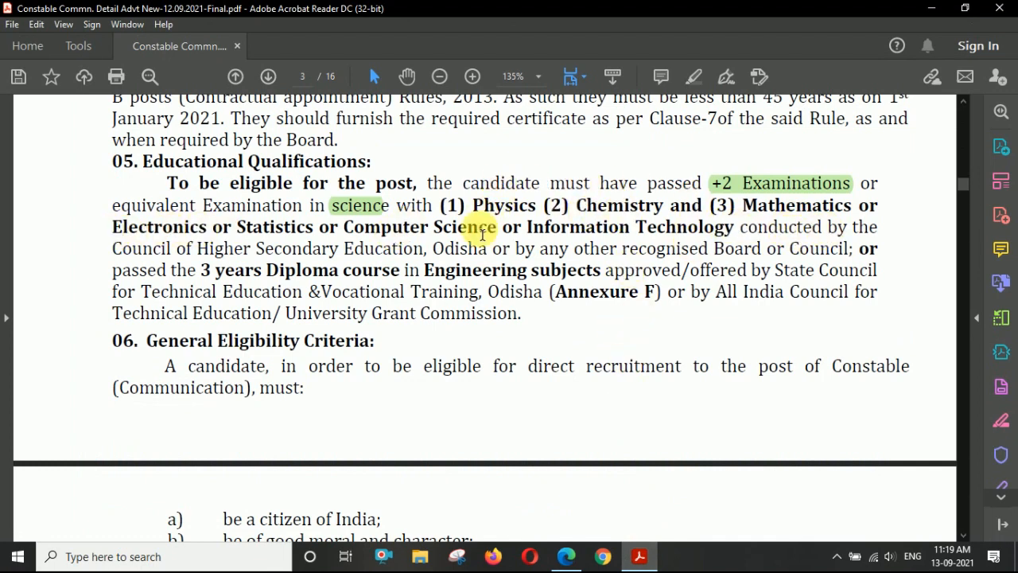
pyautogui.click(564, 557)
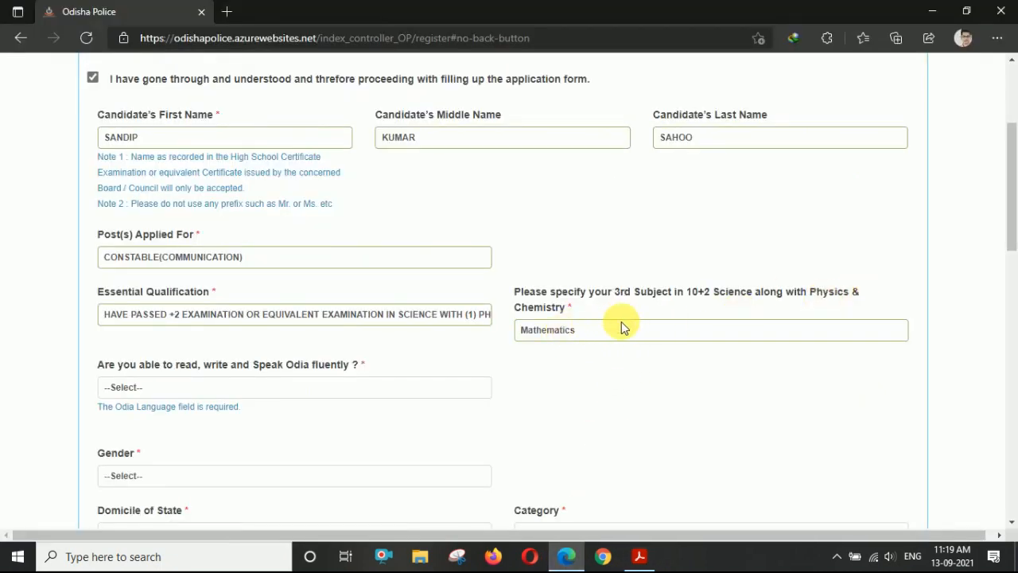
pyautogui.scroll(-2, 357, 384)
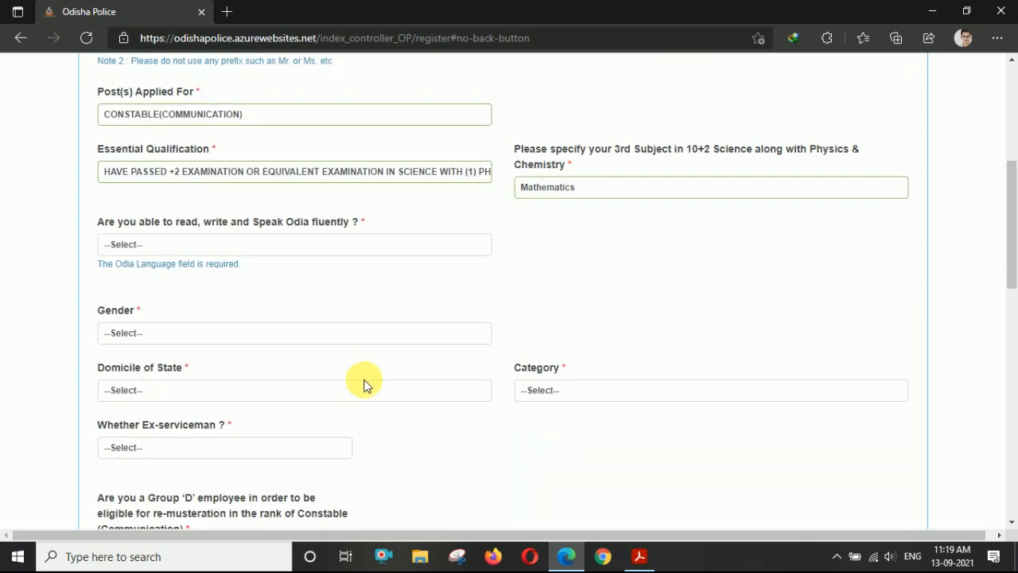
# - Answer YES to Odia fluency, learned by passing Odia in the high school examination
pyautogui.click(306, 241)
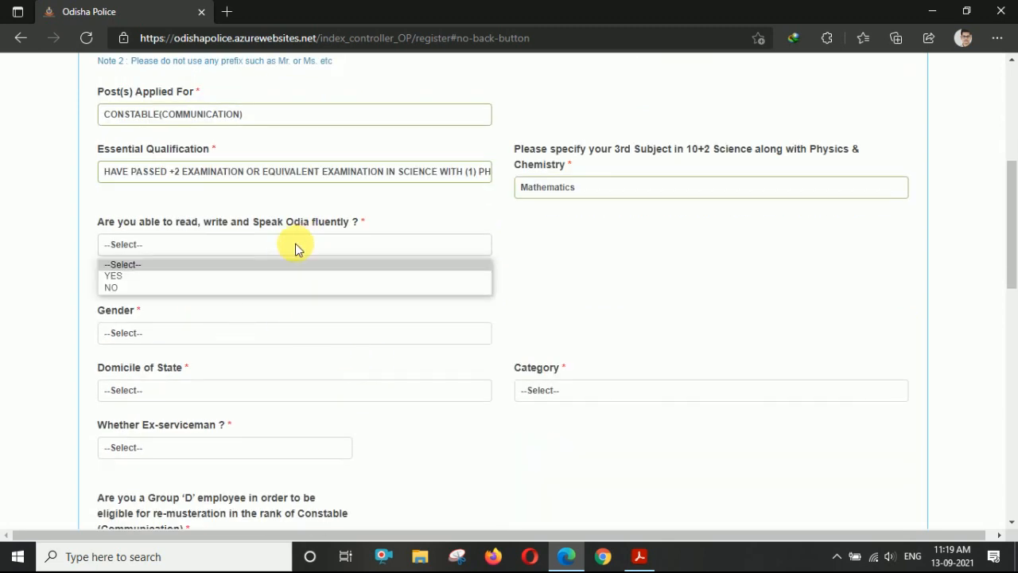
pyautogui.click(230, 275)
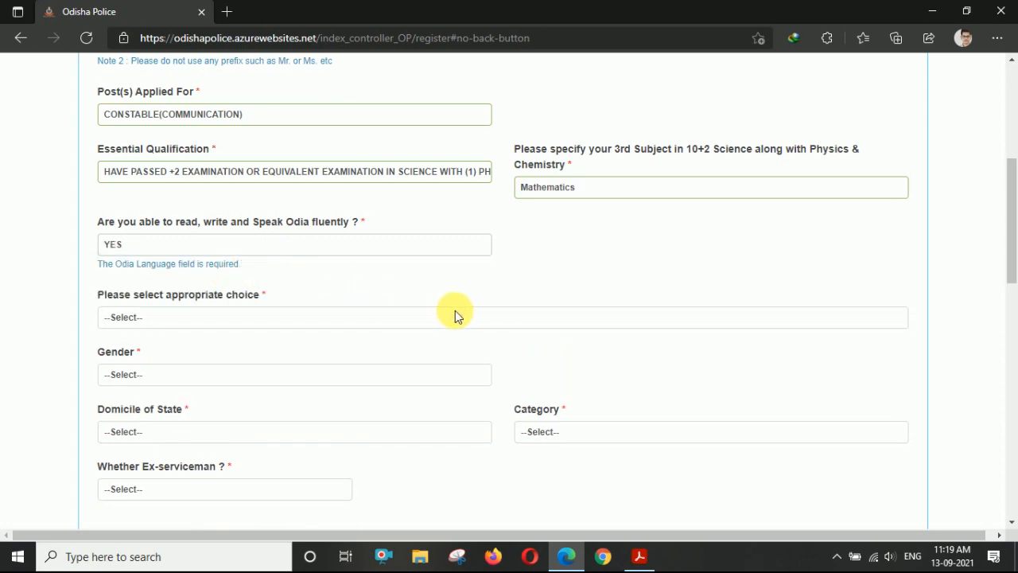
pyautogui.scroll(-1, 290, 348)
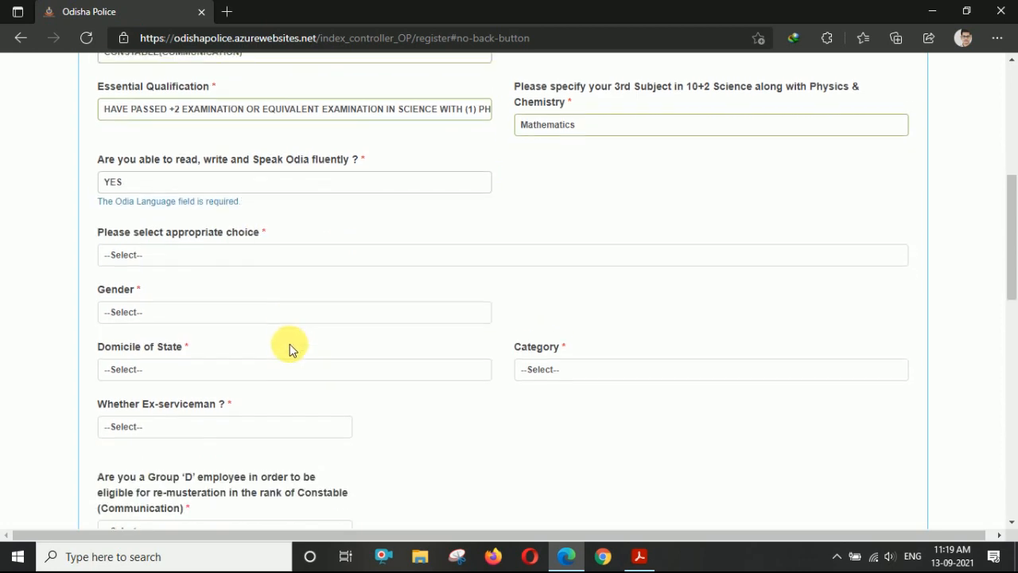
pyautogui.click(247, 251)
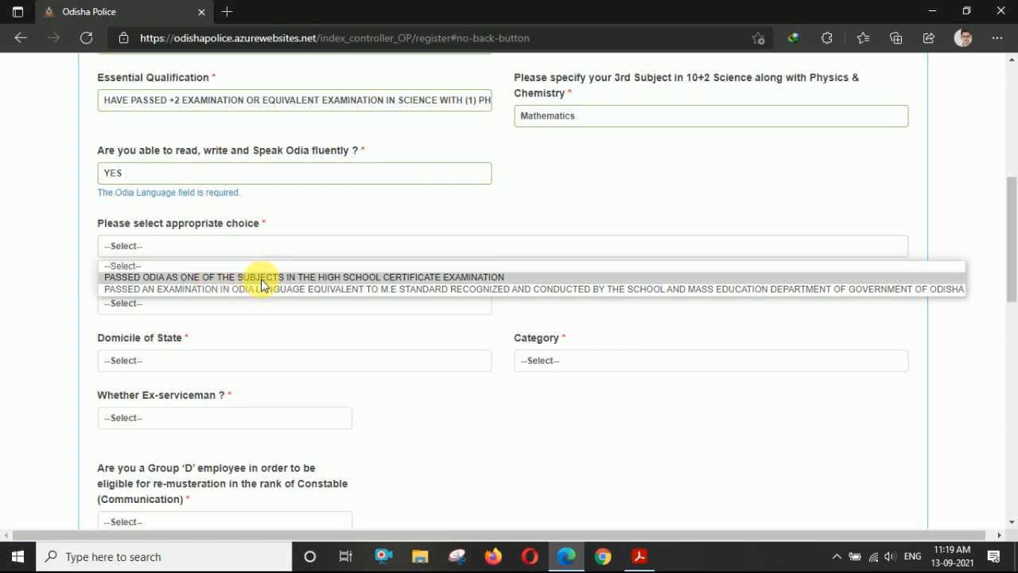
pyautogui.click(271, 279)
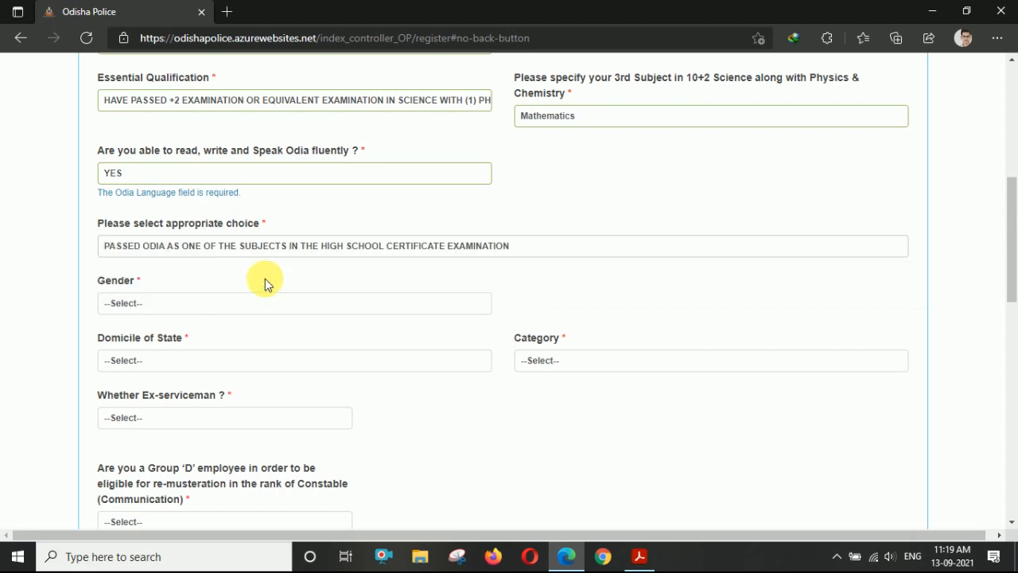
pyautogui.scroll(-1, 185, 267)
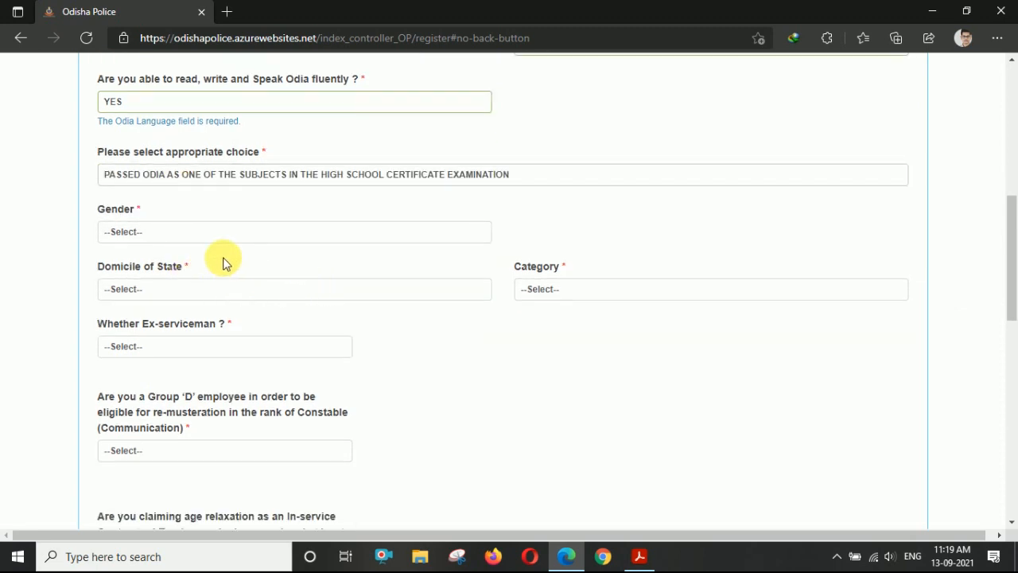
# - Set gender to MALE, domicile of state to ODISHA and category to SEBC
pyautogui.click(182, 231)
pyautogui.click(156, 266)
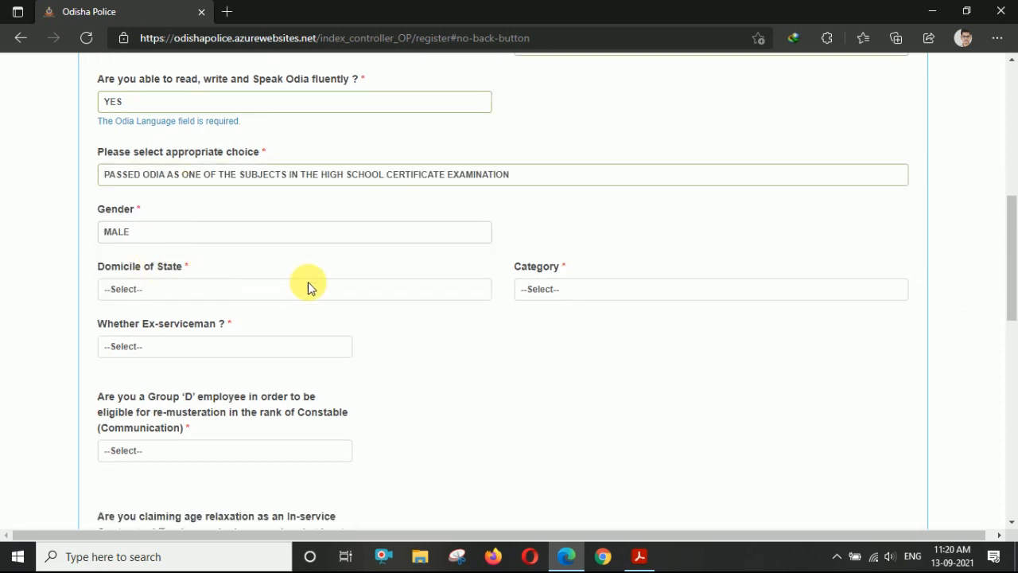
pyautogui.click(197, 291)
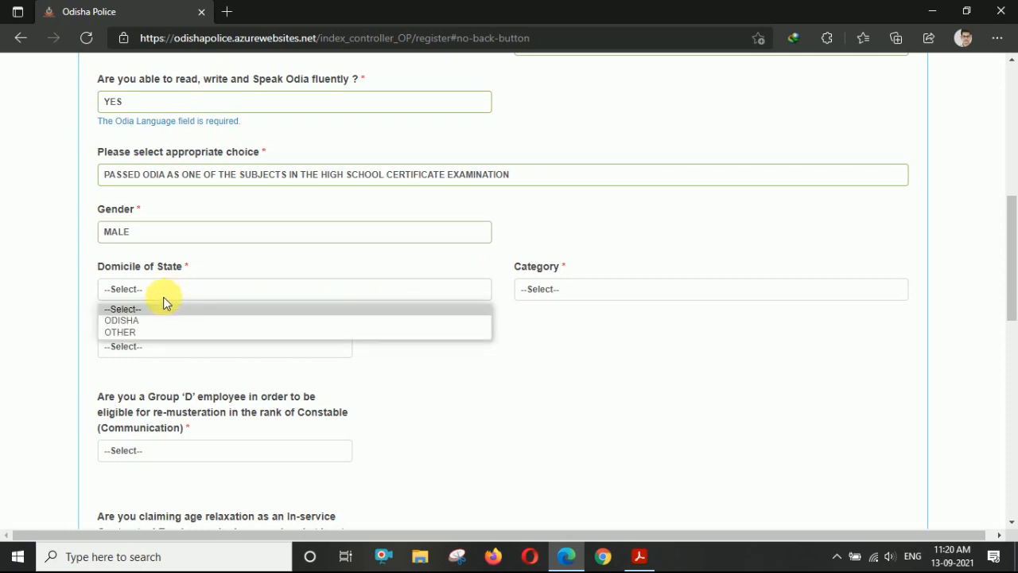
pyautogui.click(151, 322)
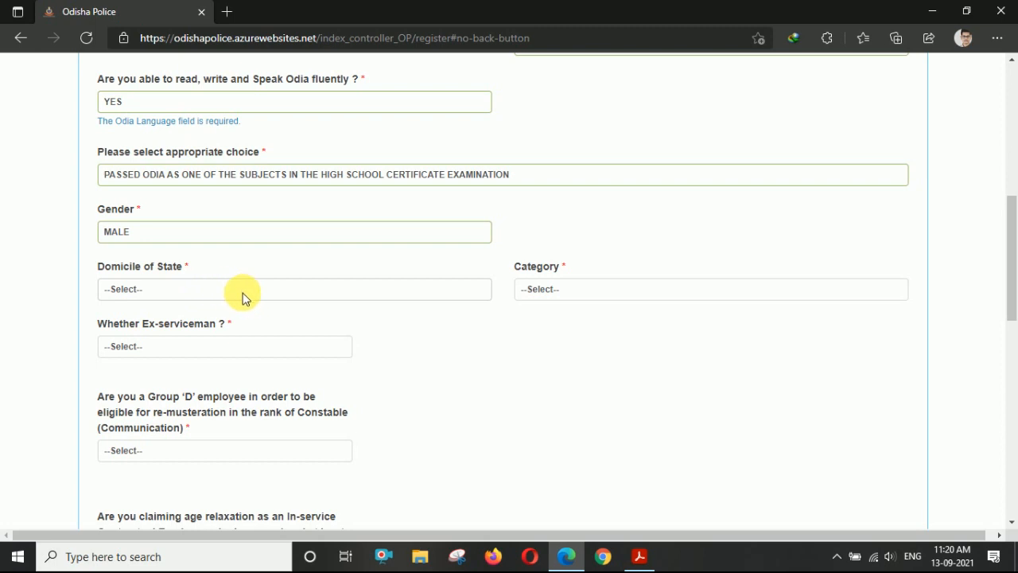
pyautogui.click(556, 292)
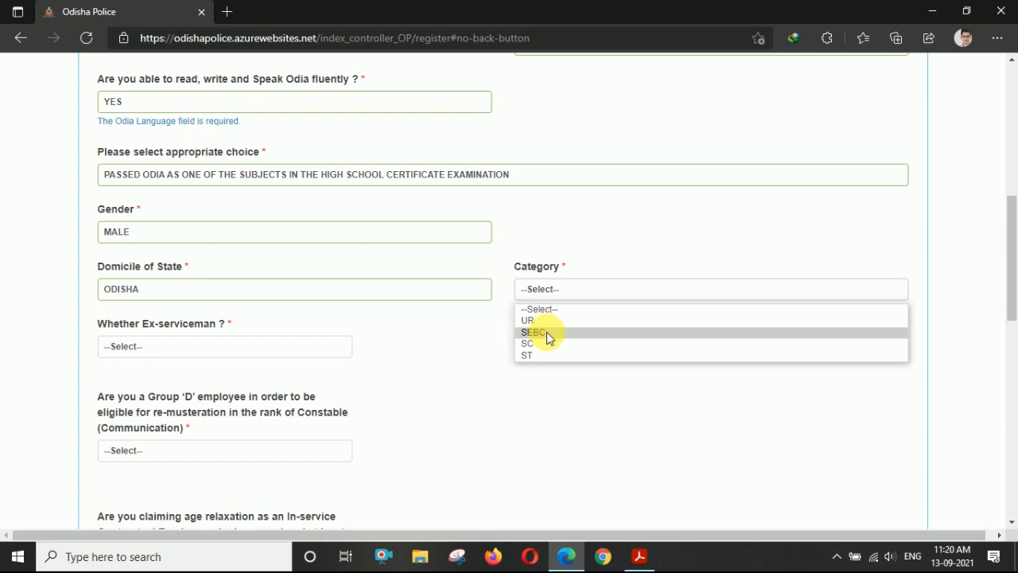
pyautogui.click(546, 331)
pyautogui.scroll(-1, 291, 347)
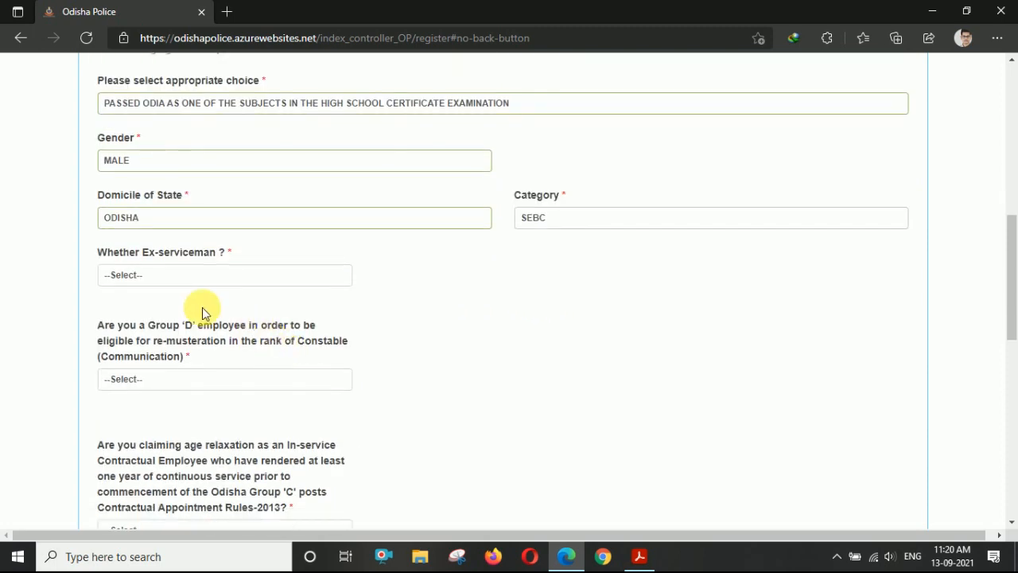
# - Answer NO to the ex-serviceman question
pyautogui.click(144, 278)
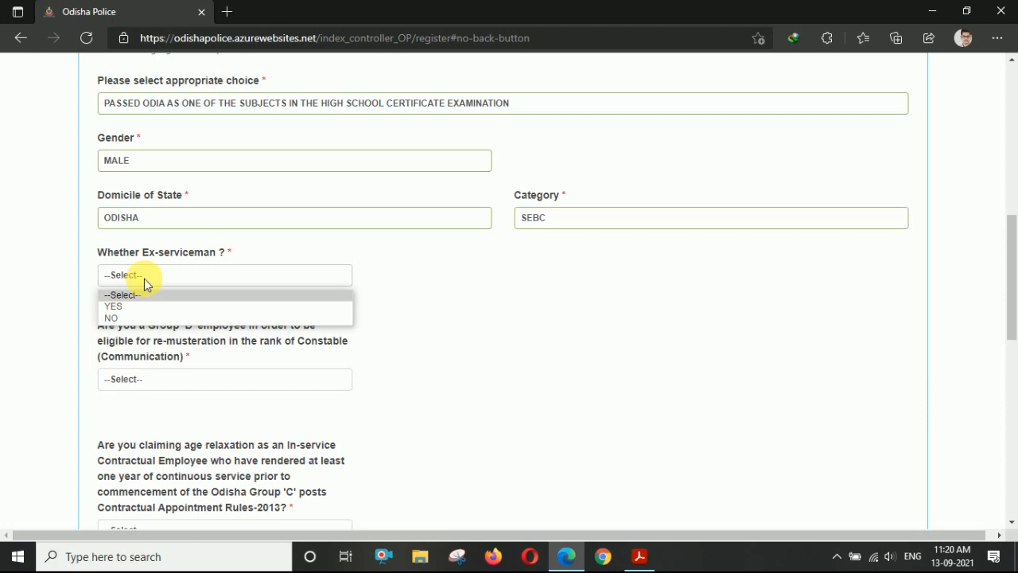
pyautogui.click(124, 317)
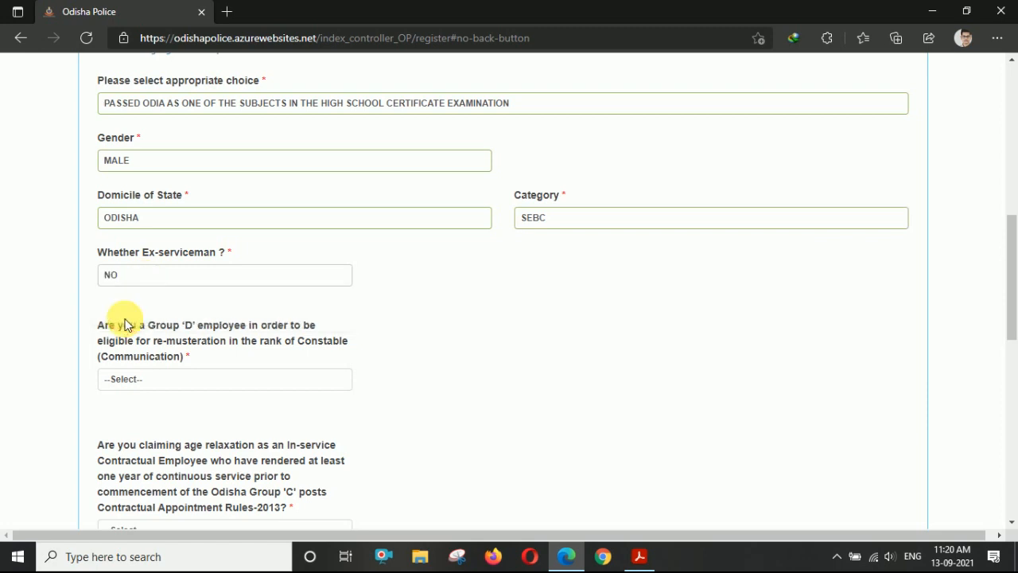
pyautogui.scroll(-1, 151, 326)
pyautogui.scroll(-2, 156, 327)
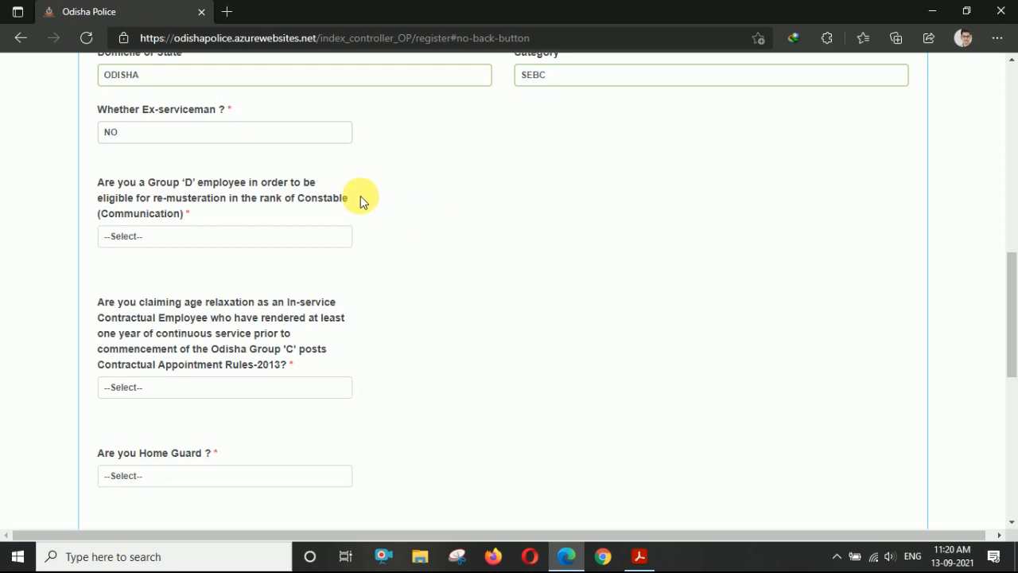
# - Choose NO for Group 'D' employee, age-relaxation claim and Home Guard status
pyautogui.click(311, 236)
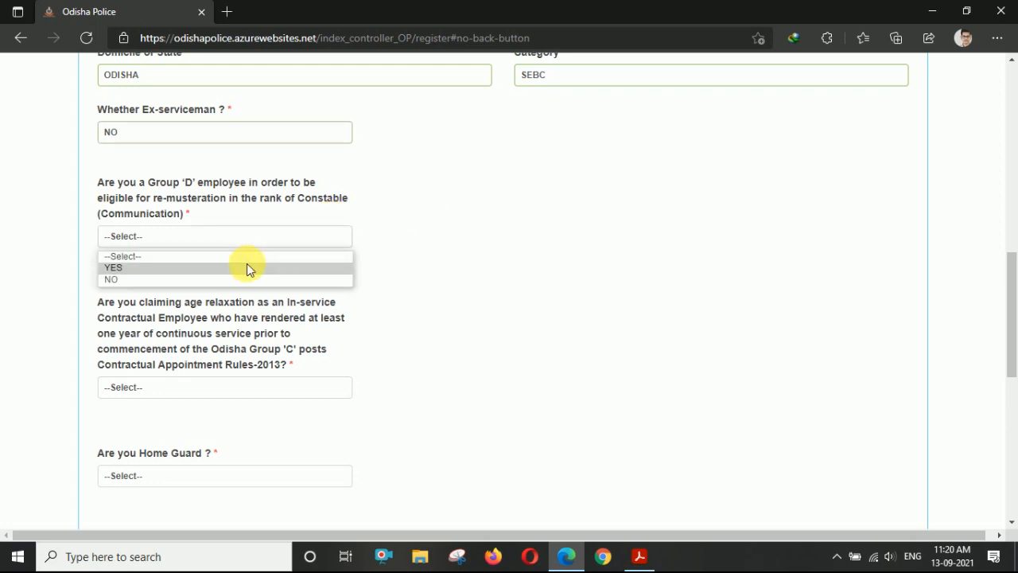
pyautogui.click(163, 280)
pyautogui.scroll(-3, 450, 276)
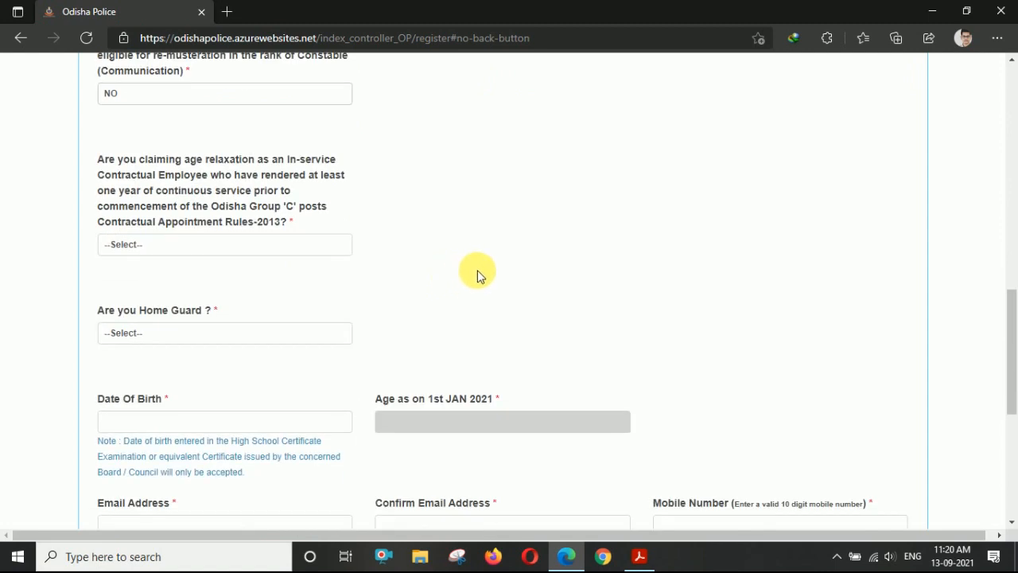
pyautogui.scroll(-2, 477, 274)
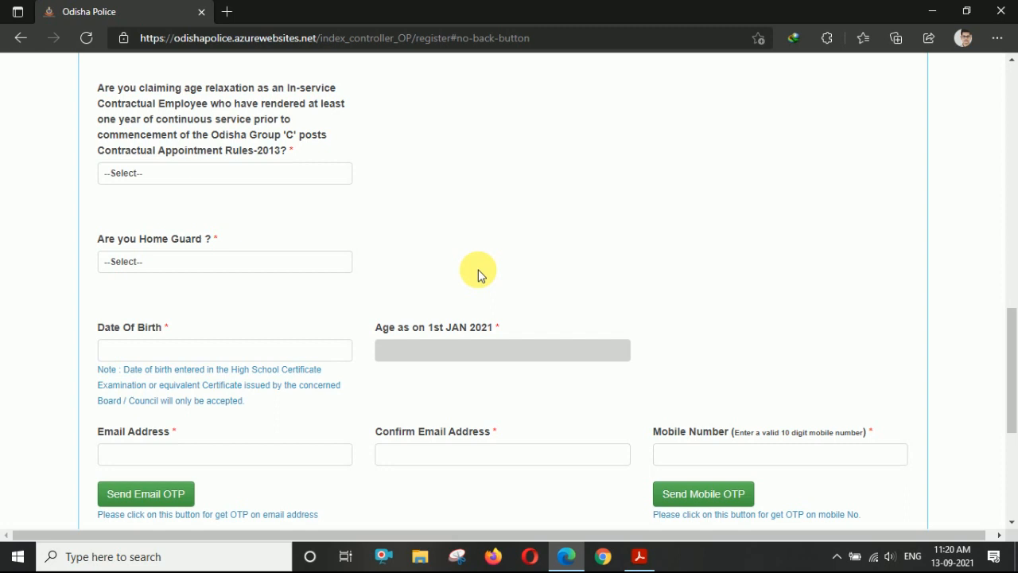
pyautogui.click(271, 173)
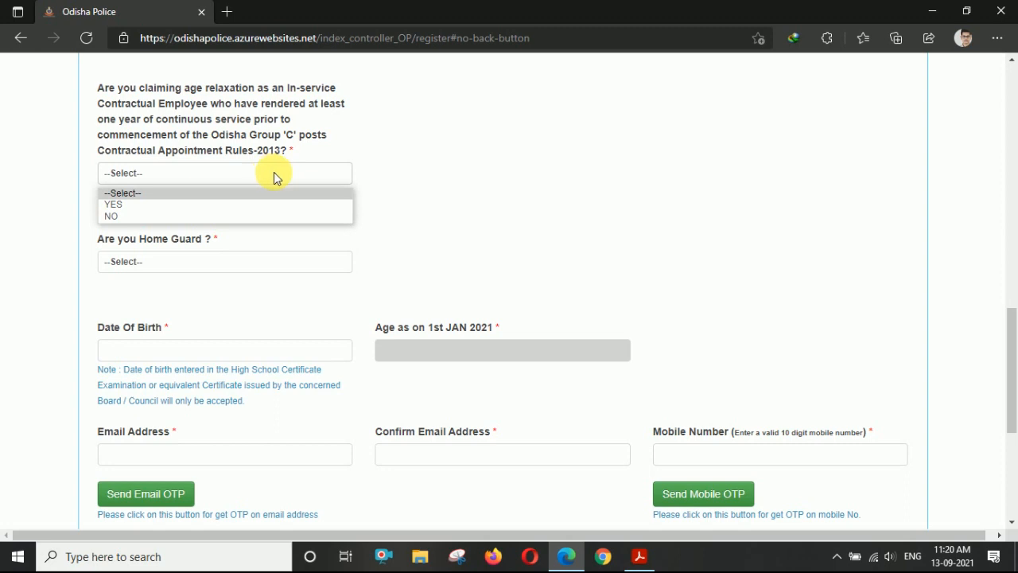
pyautogui.click(195, 216)
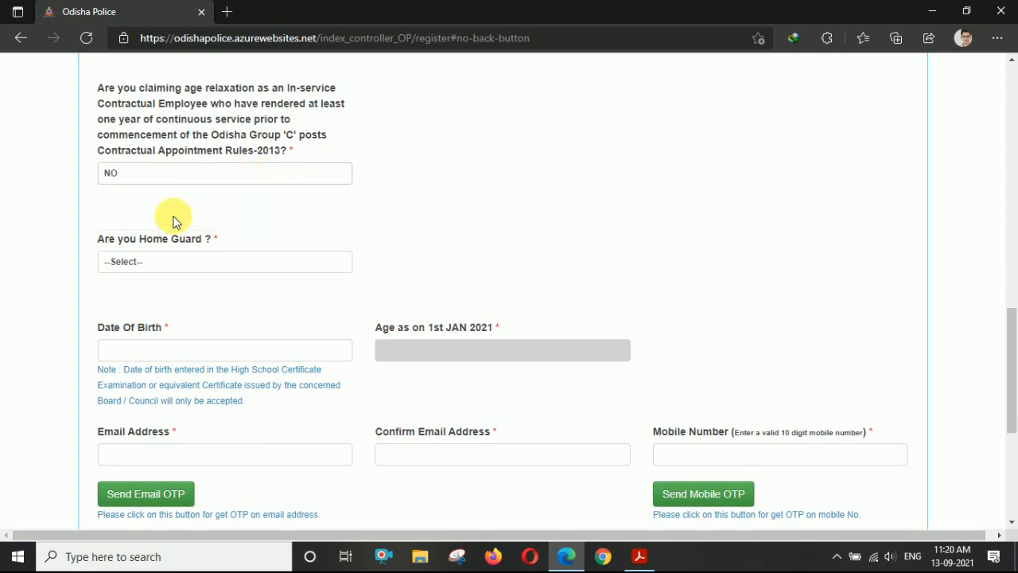
pyautogui.scroll(-1, 446, 227)
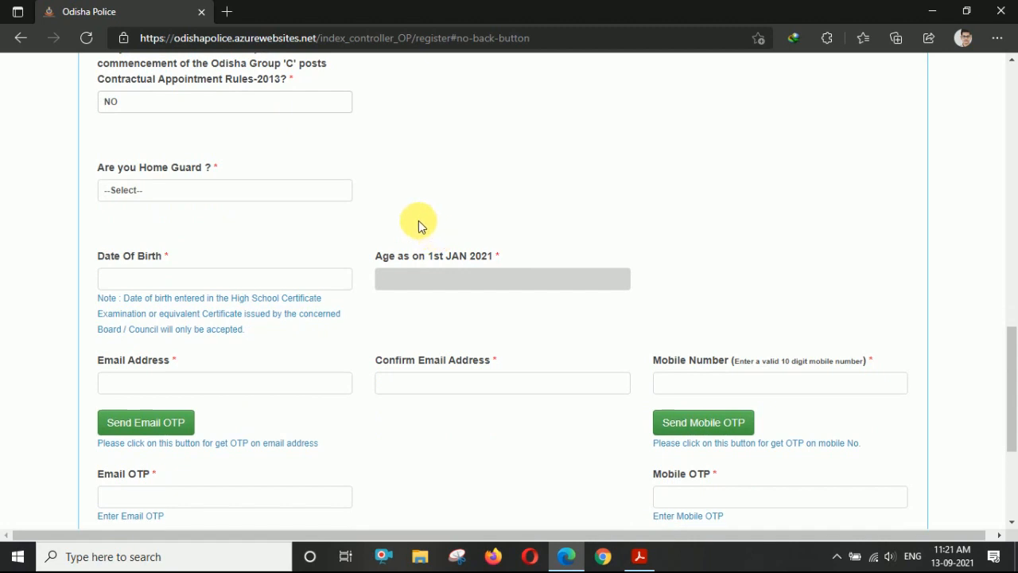
pyautogui.click(223, 195)
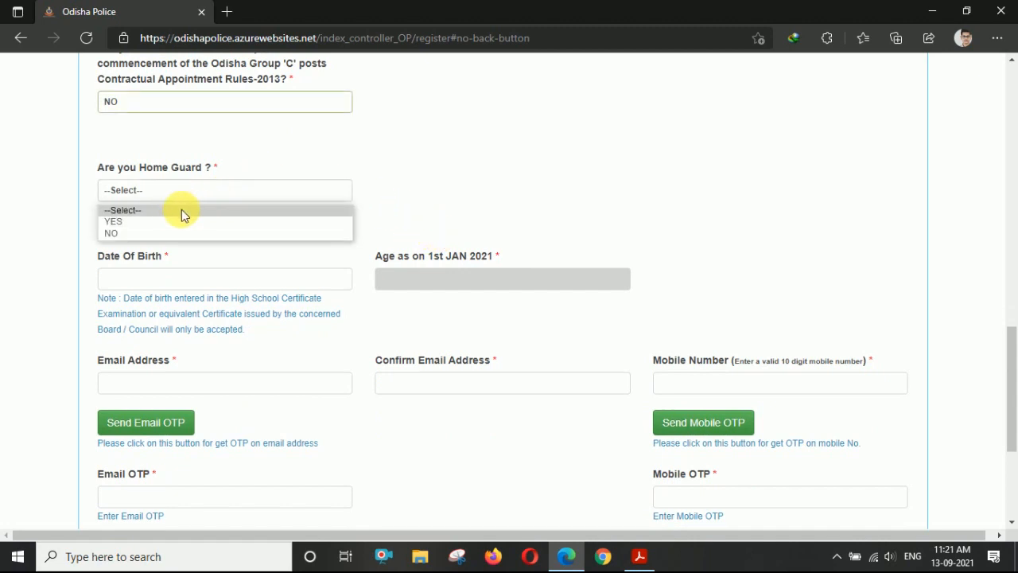
pyautogui.click(156, 233)
pyautogui.scroll(-1, 710, 203)
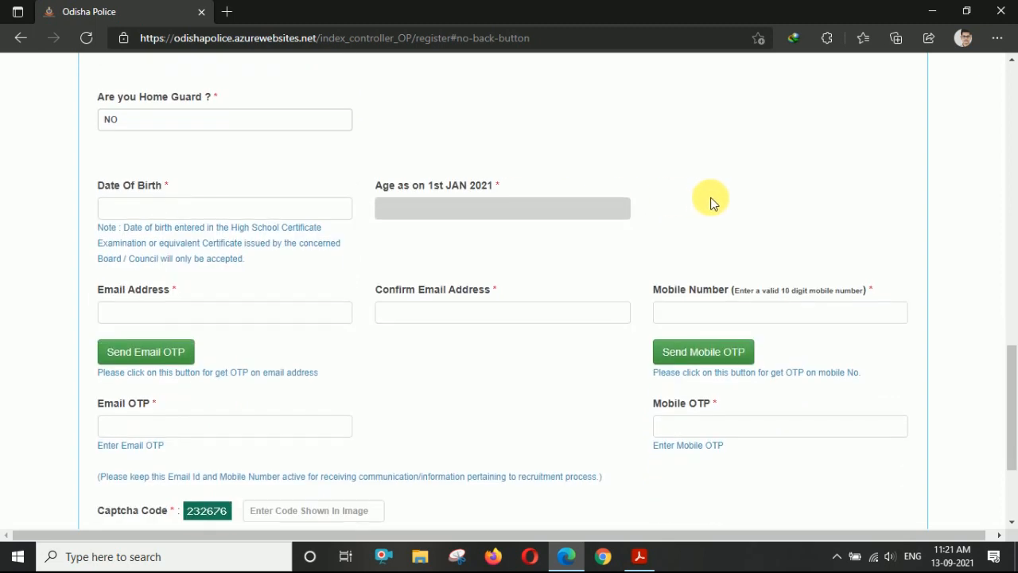
pyautogui.scroll(-1, 712, 205)
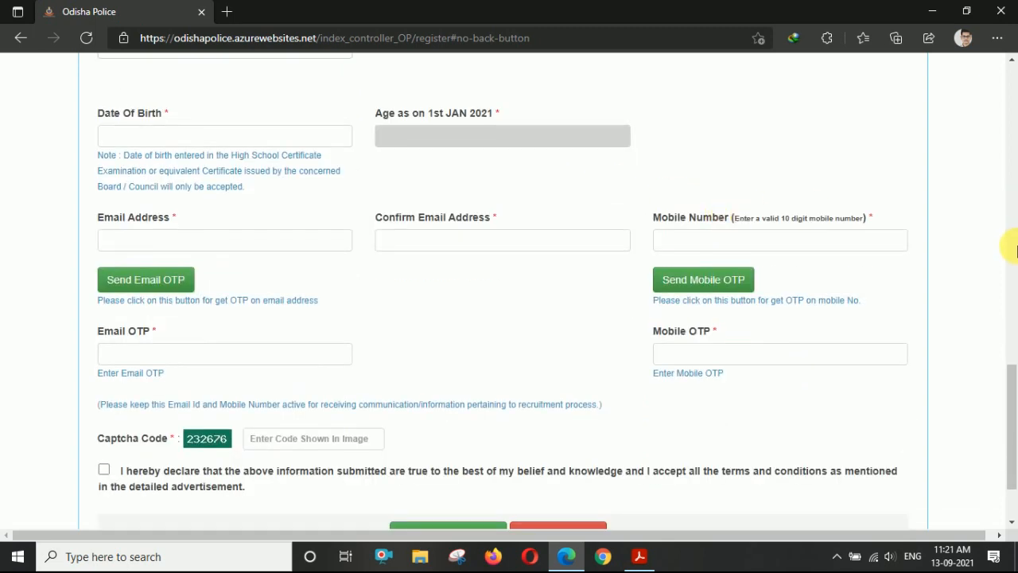
# - Pick the candidate's date of birth by year, month and day in the date picker
pyautogui.moveTo(1010, 384); pyautogui.dragTo(1014, 402)
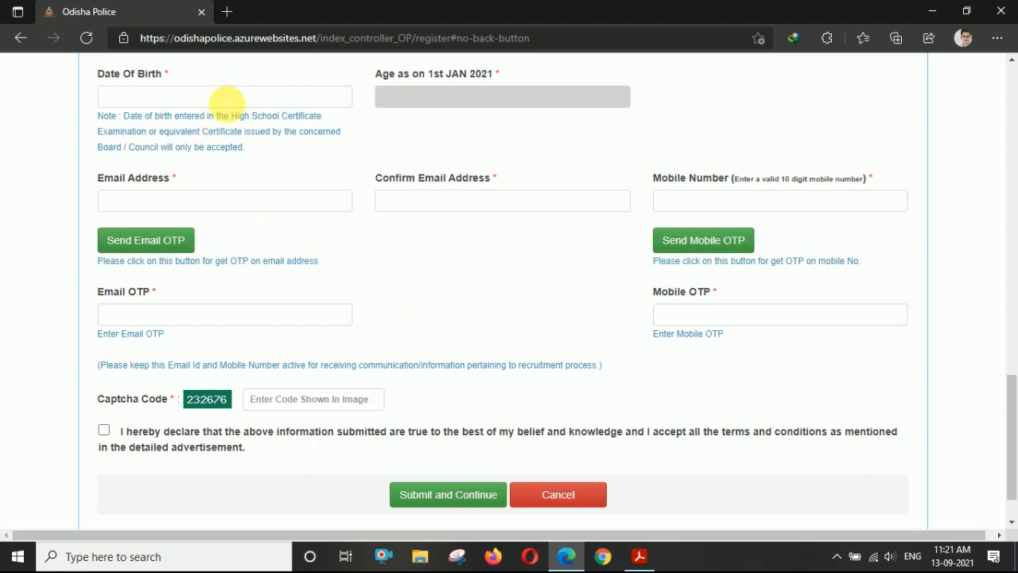
pyautogui.click(225, 97)
pyautogui.click(228, 126)
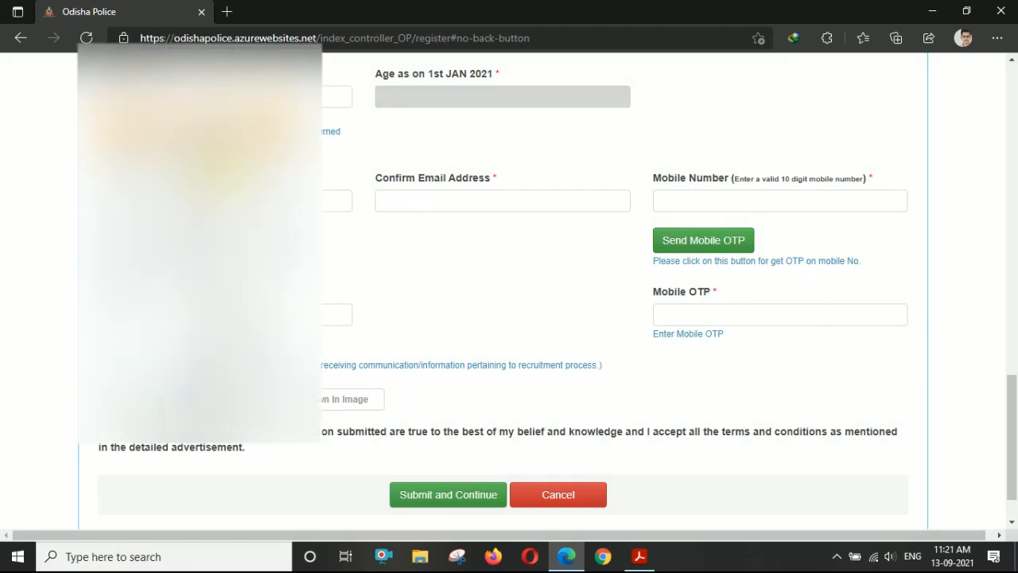
pyautogui.click(218, 323)
pyautogui.click(163, 126)
pyautogui.click(164, 240)
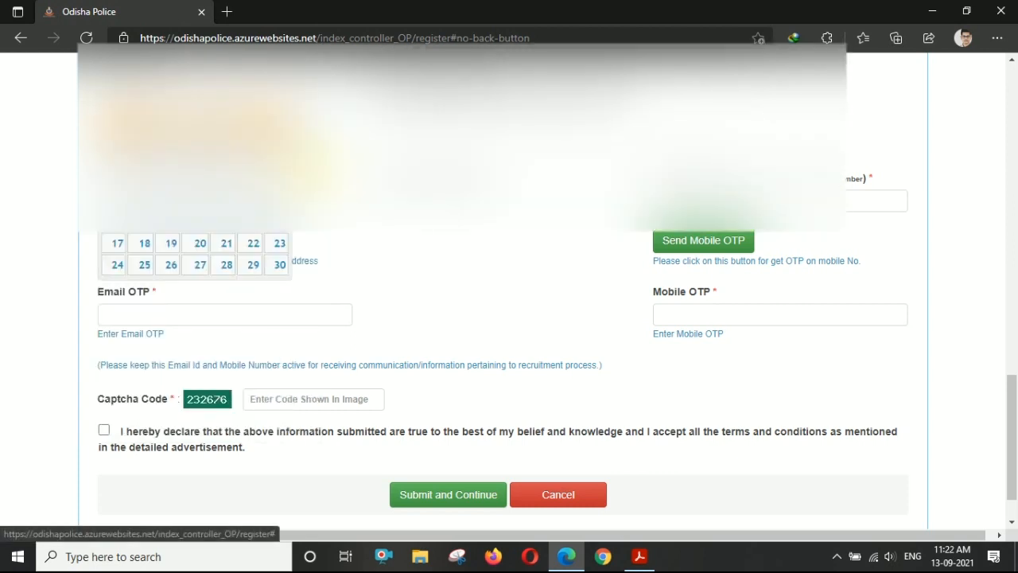
pyautogui.click(290, 155)
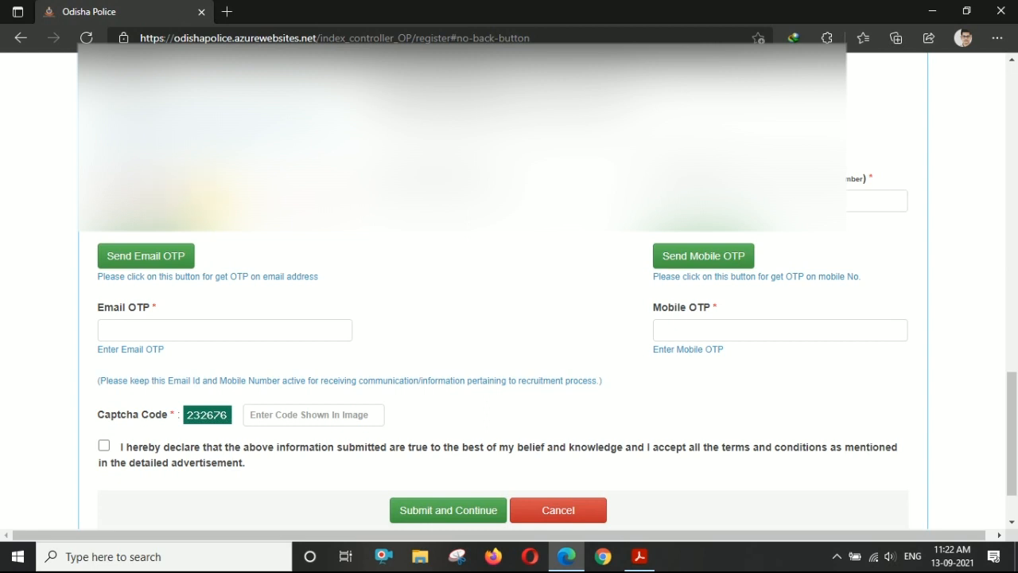
# - Fill in the e-mail and mobile contact details above the OTP section
pyautogui.scroll(-1, 509, 363)
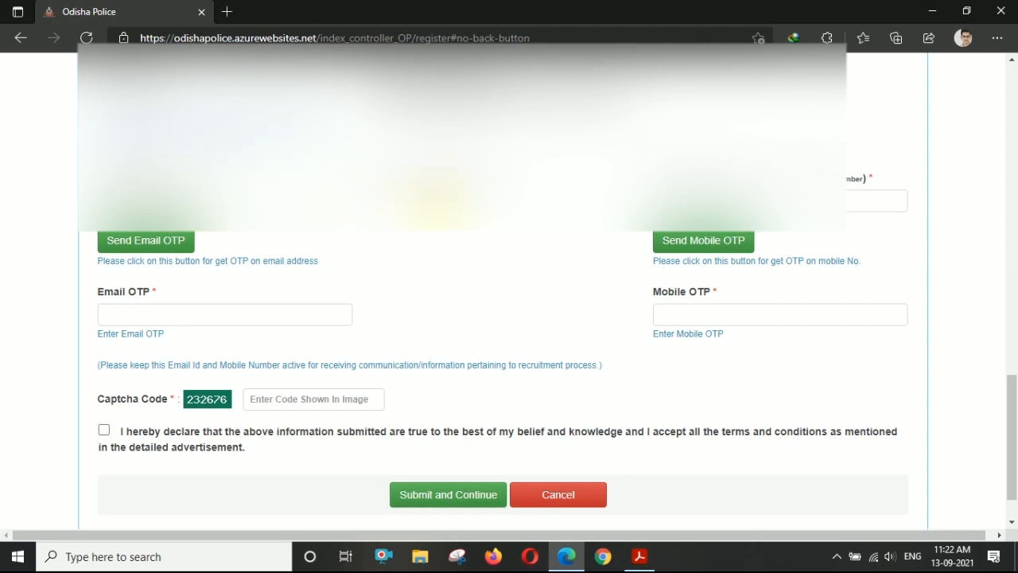
pyautogui.scroll(1, 509, 363)
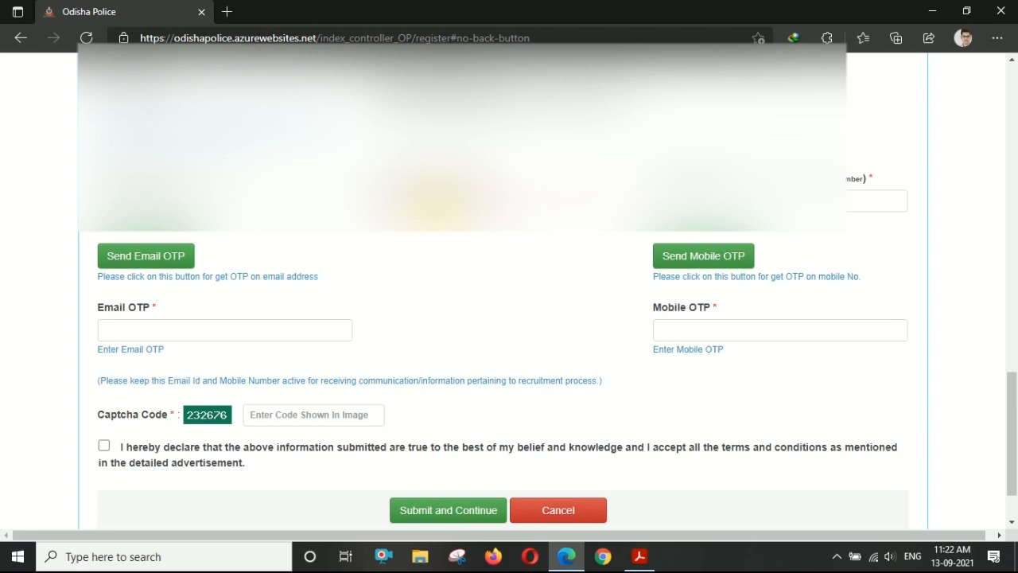
pyautogui.scroll(-1, 509, 365)
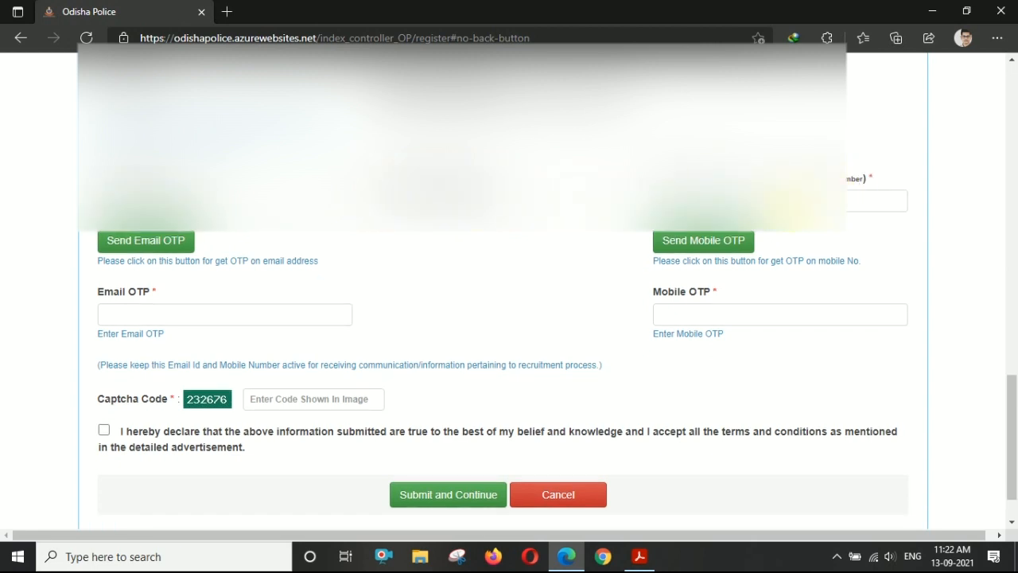
pyautogui.write('9')
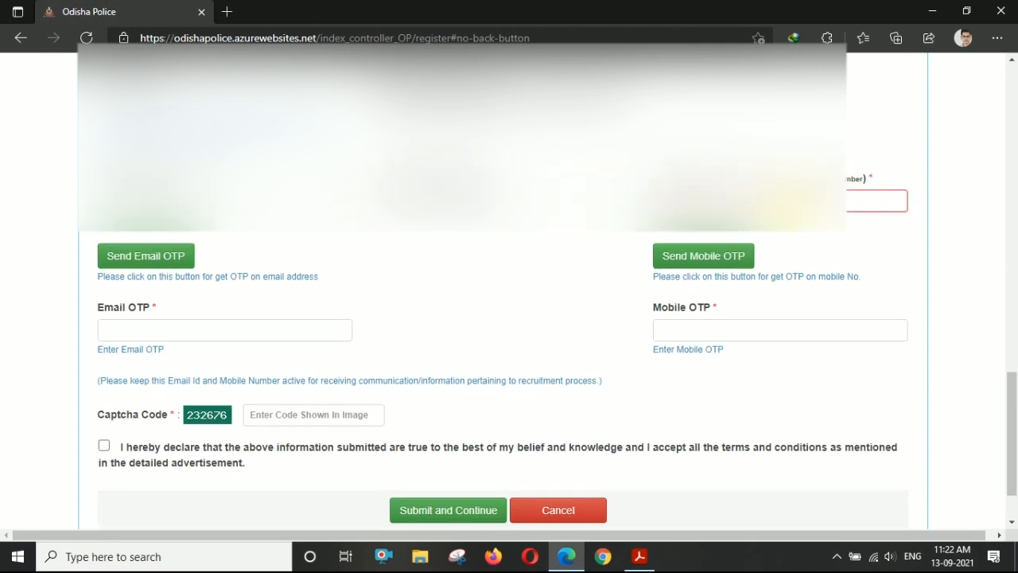
pyautogui.write('0')
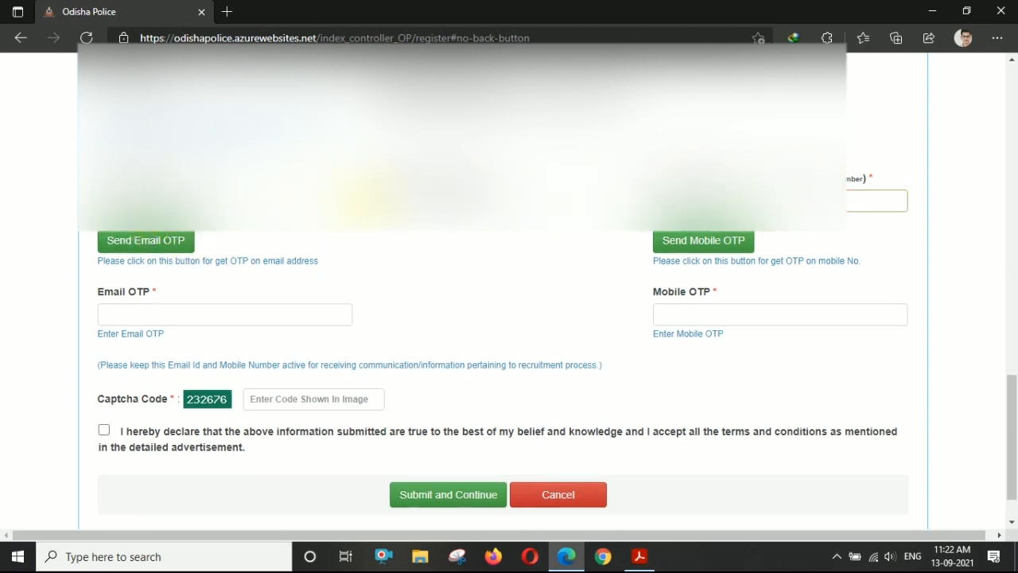
# - Send OTPs to the registered e-mail and mobile number, dismissing both confirmation alerts
pyautogui.click(190, 242)
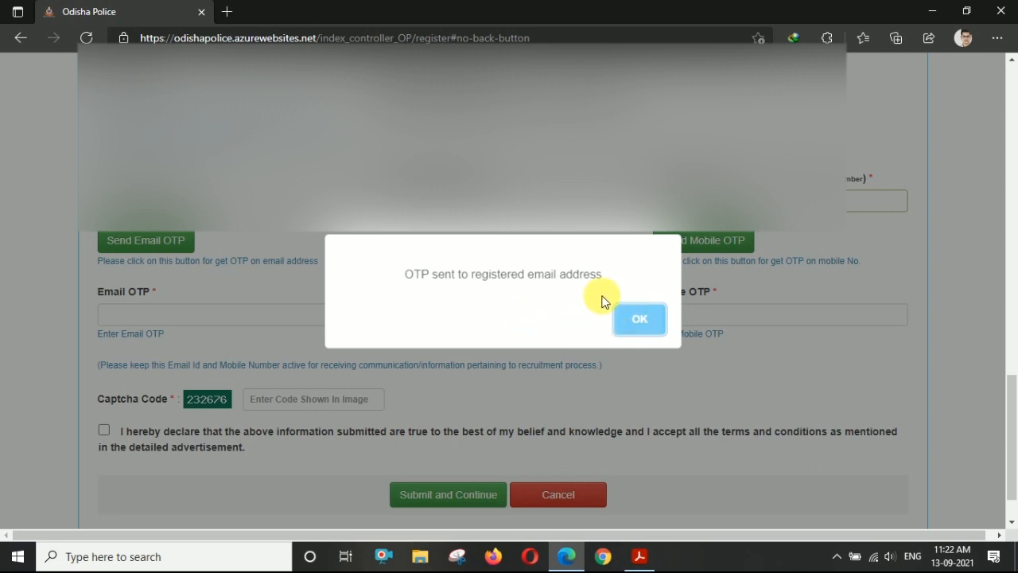
pyautogui.click(641, 321)
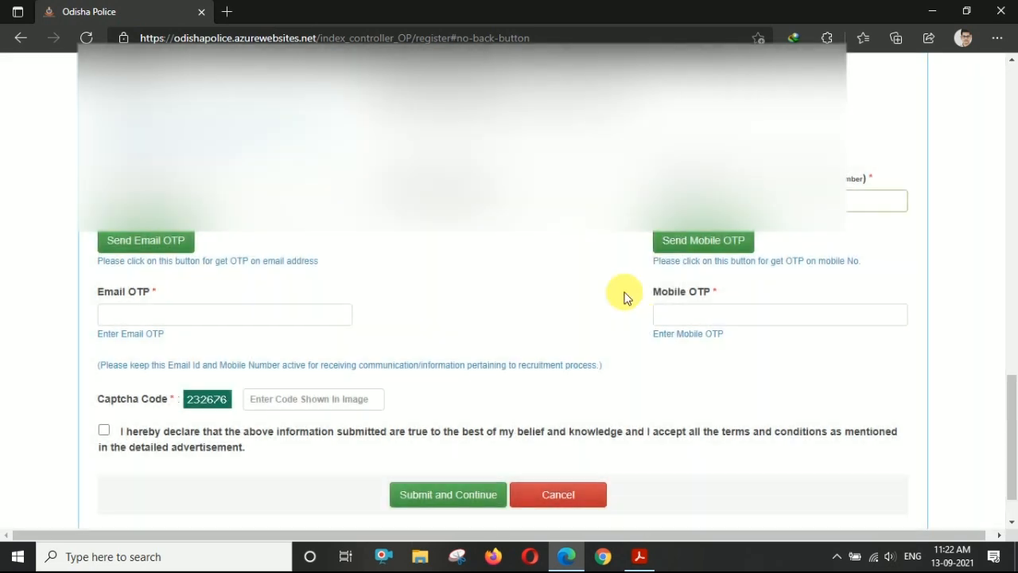
pyautogui.click(689, 250)
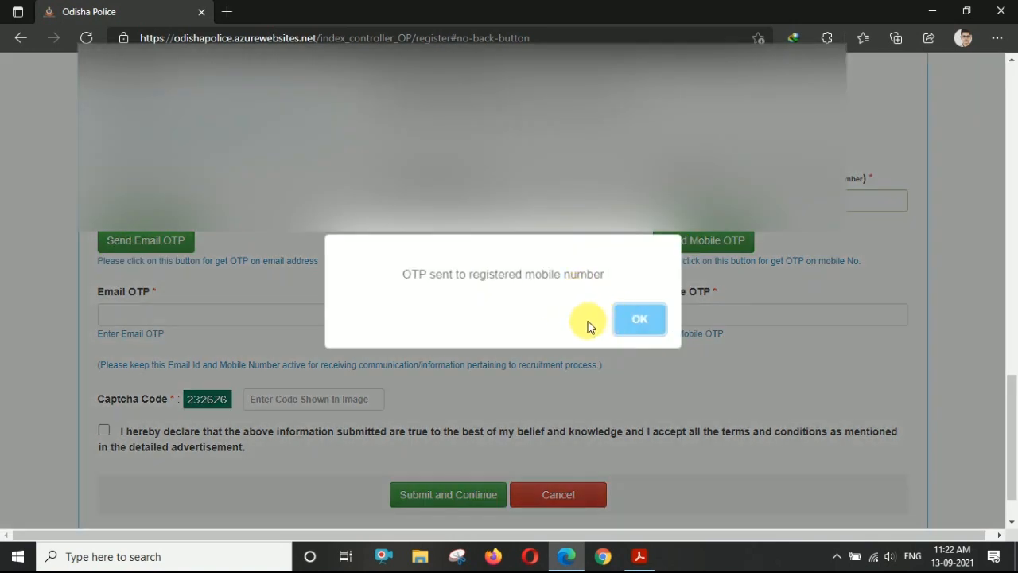
pyautogui.click(641, 320)
pyautogui.click(235, 317)
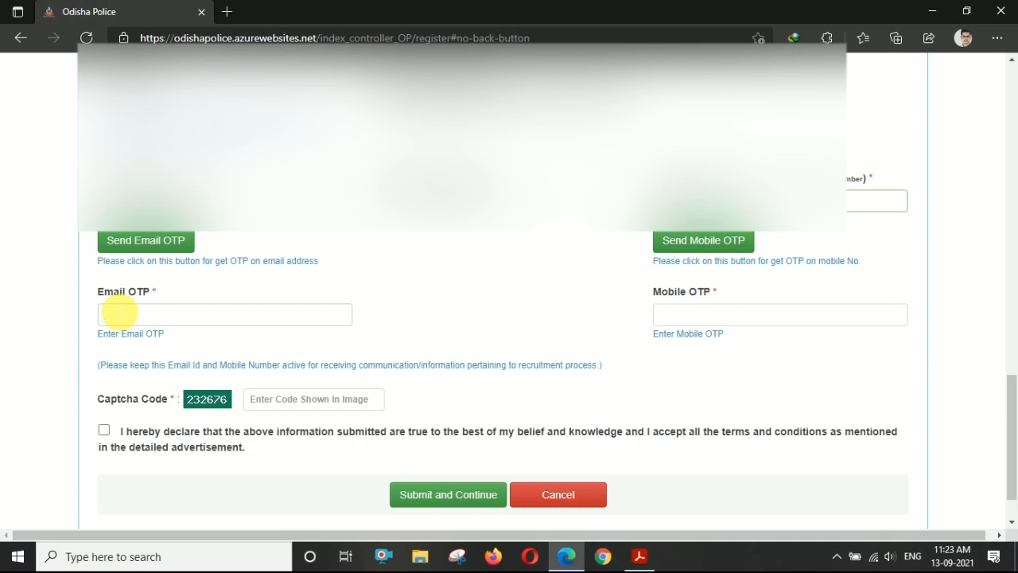
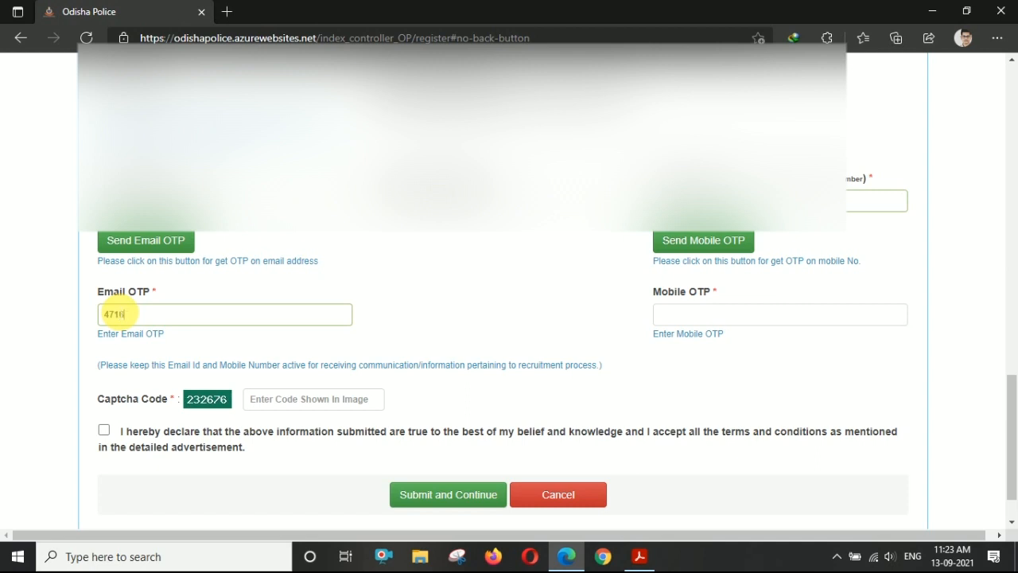
# - Enter the e-mail OTP, mobile OTP and captcha code, accept the declaration, and submit
pyautogui.click(691, 315)
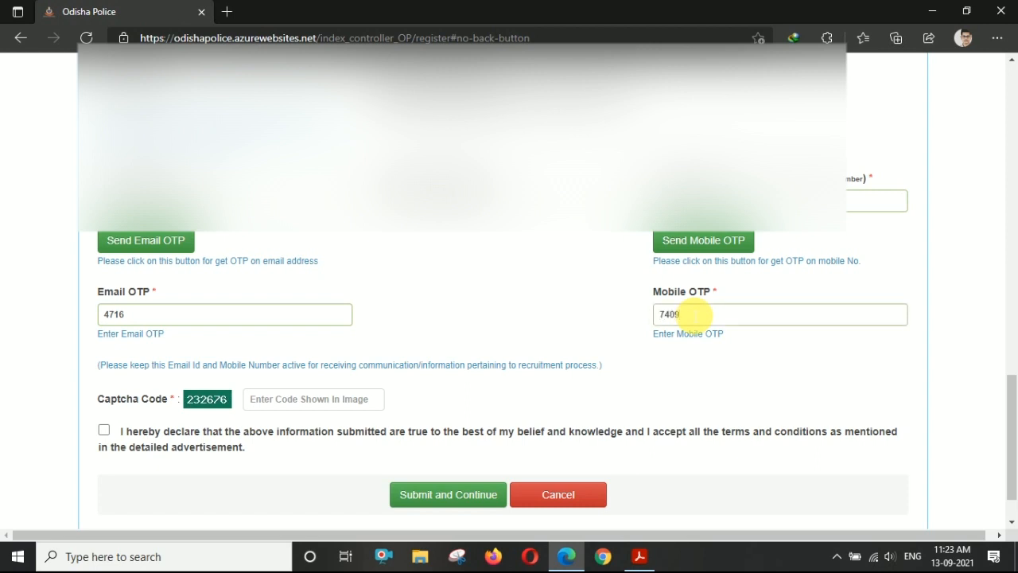
pyautogui.click(270, 400)
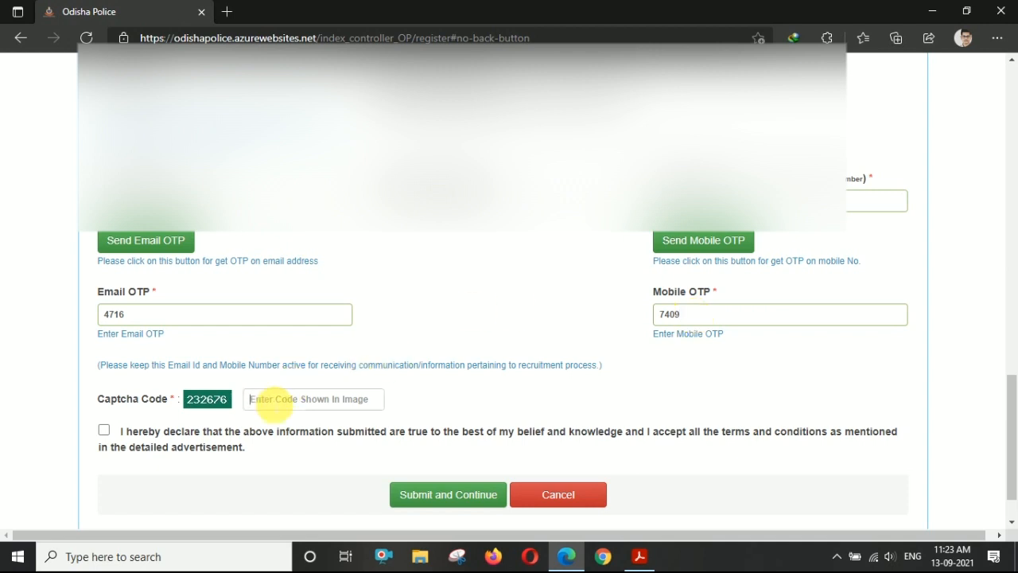
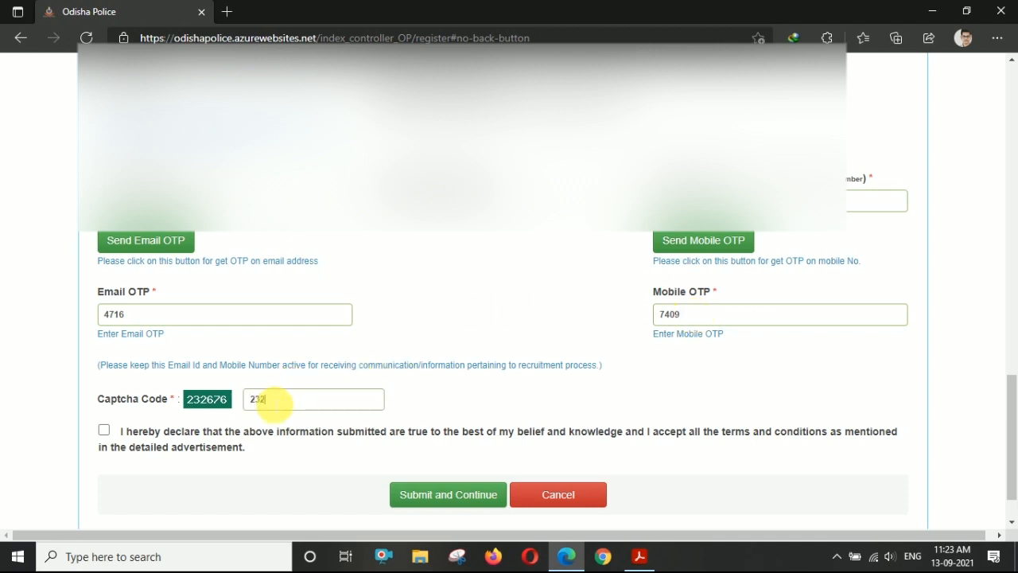
pyautogui.click(105, 430)
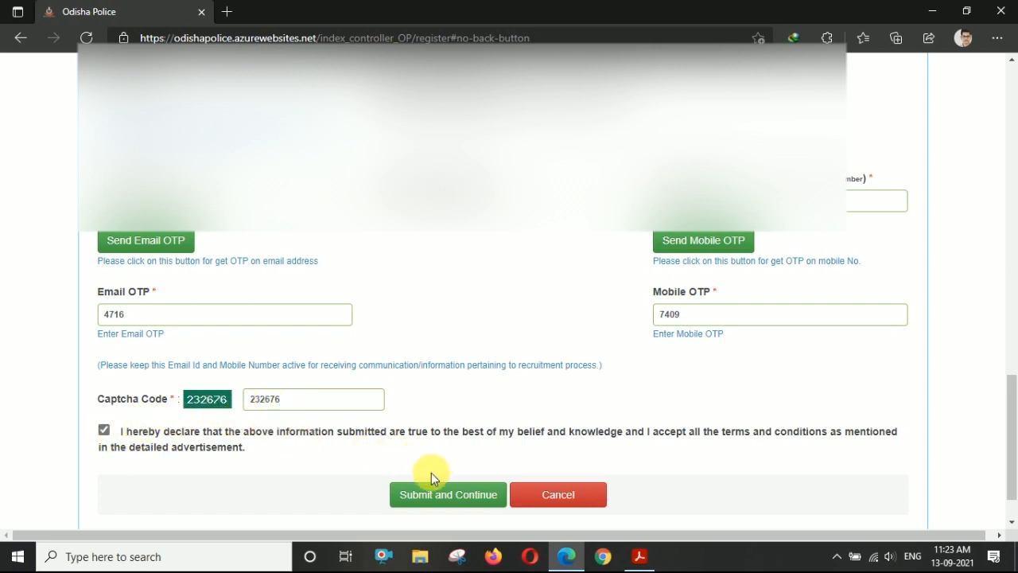
pyautogui.click(452, 504)
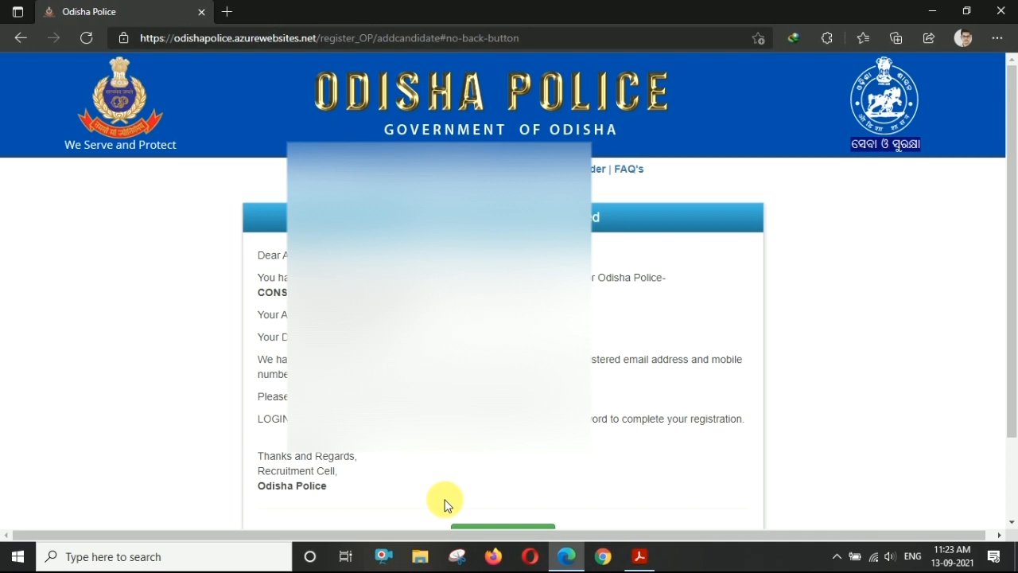
# - Scroll down the Registration Step 1 Completed page toward the Candidate Login link
pyautogui.scroll(-2, 621, 438)
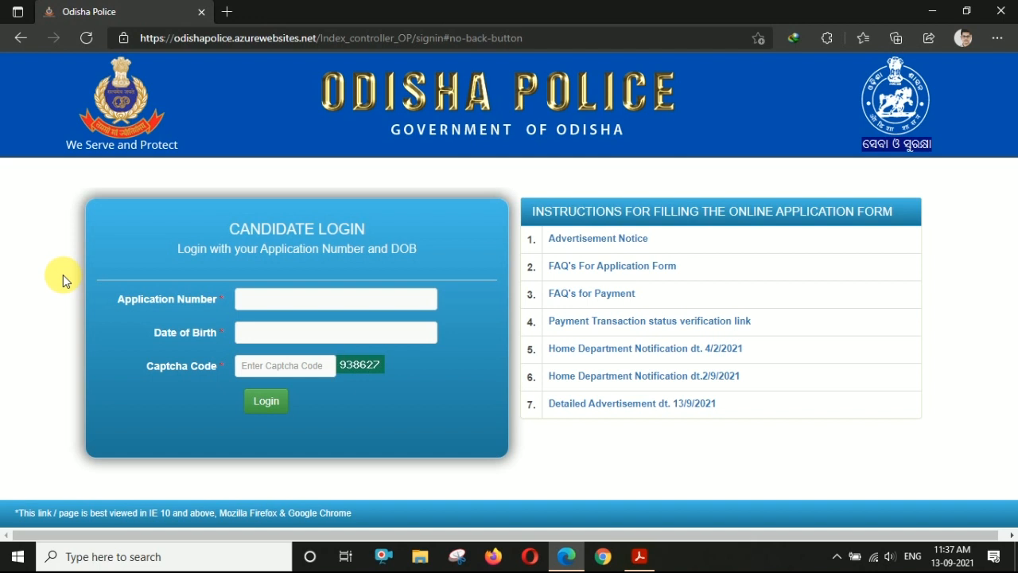
# - Log in with the application number, a birth date picked from the calendar, and the captcha
pyautogui.click(268, 299)
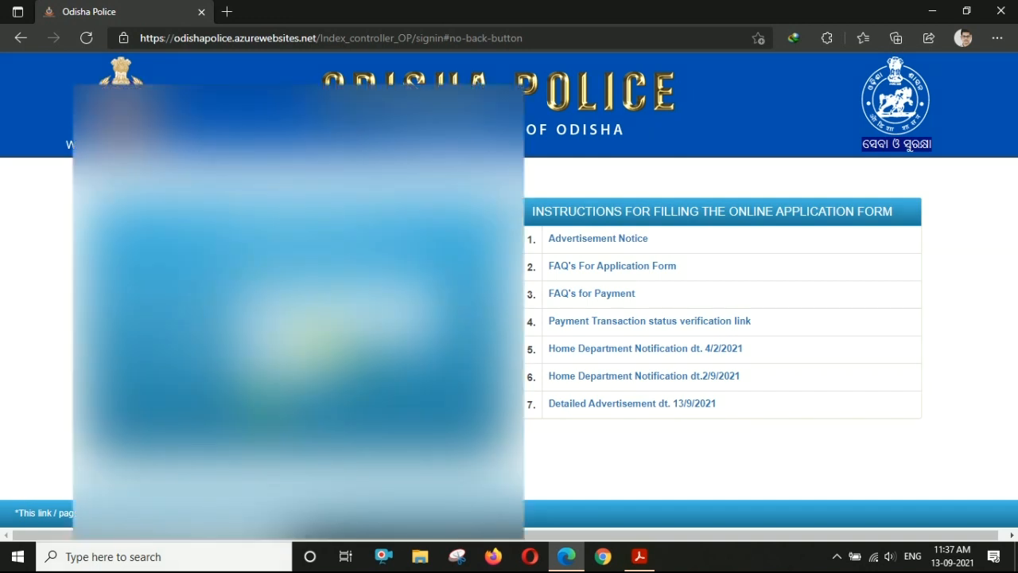
pyautogui.click(383, 346)
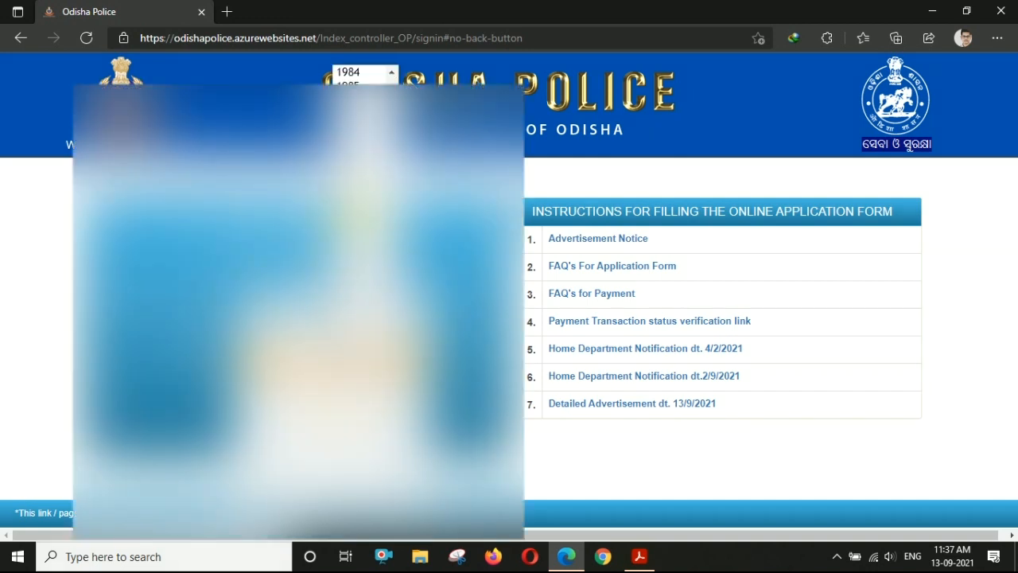
pyautogui.click(362, 211)
pyautogui.click(366, 347)
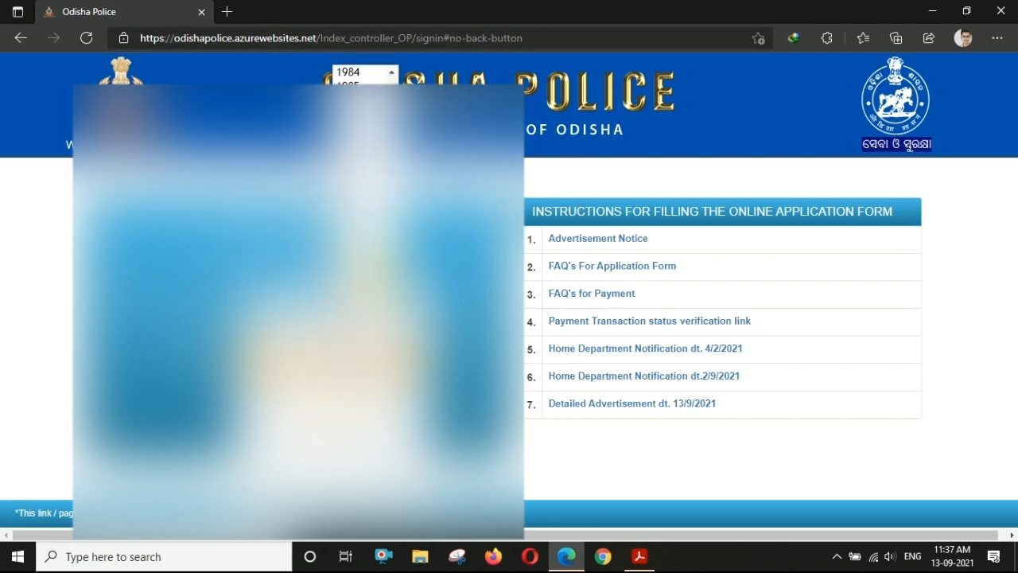
pyautogui.click(361, 223)
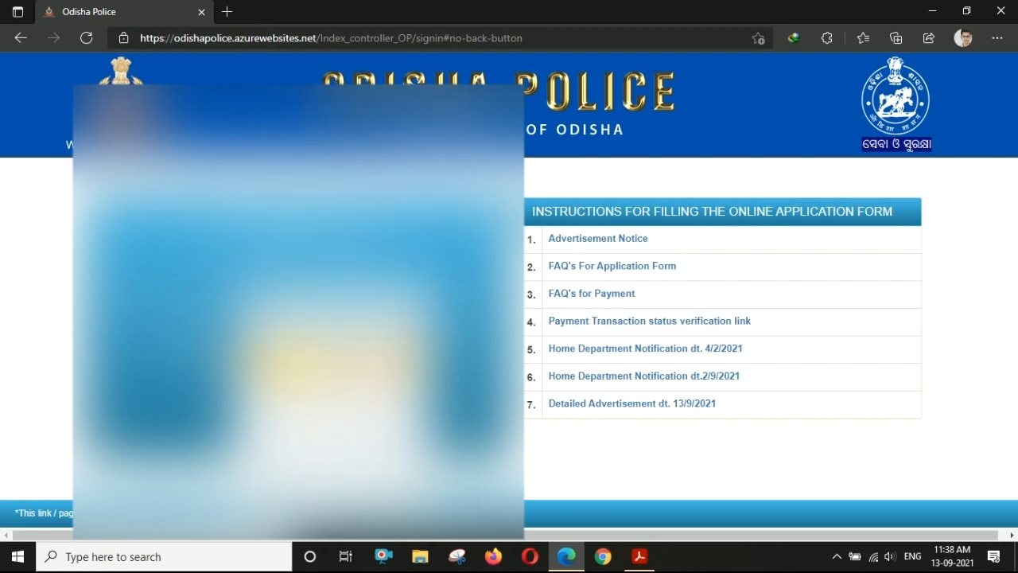
pyautogui.click(301, 487)
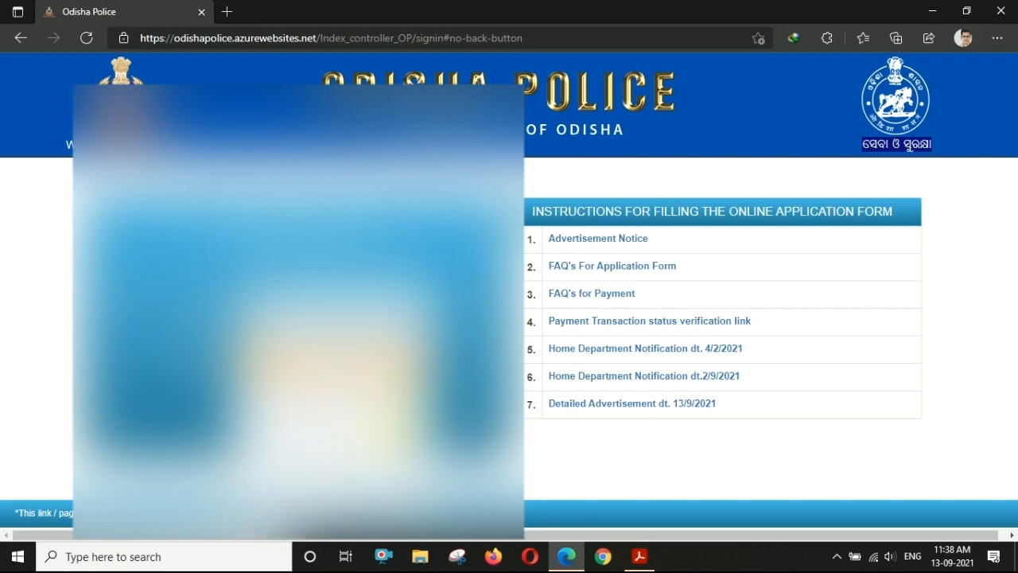
pyautogui.click(397, 408)
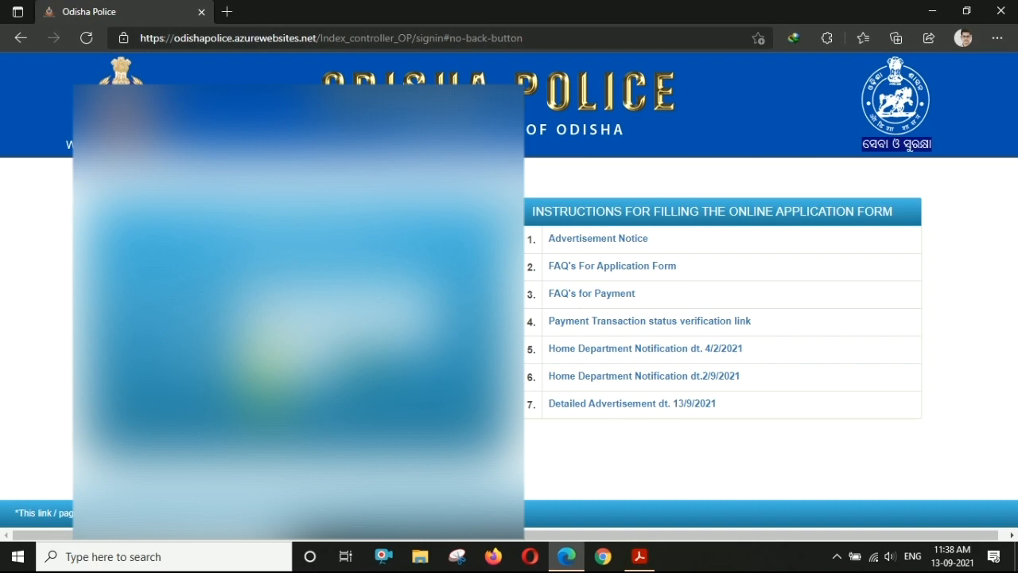
pyautogui.click(271, 400)
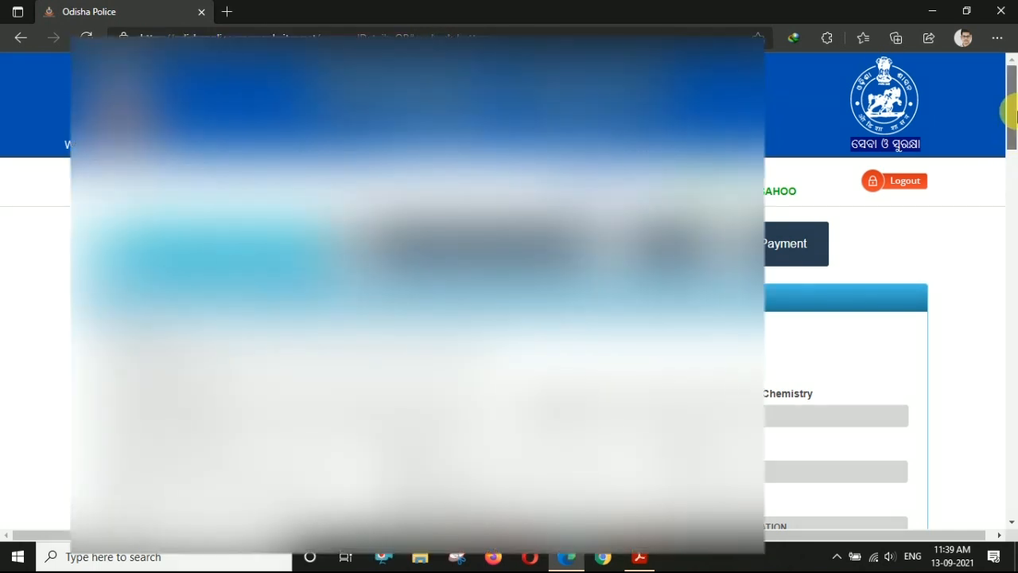
# - Type an entry into the form, then set religion HINDU and marital status UNMARRIED
pyautogui.moveTo(1014, 114); pyautogui.dragTo(1014, 306)
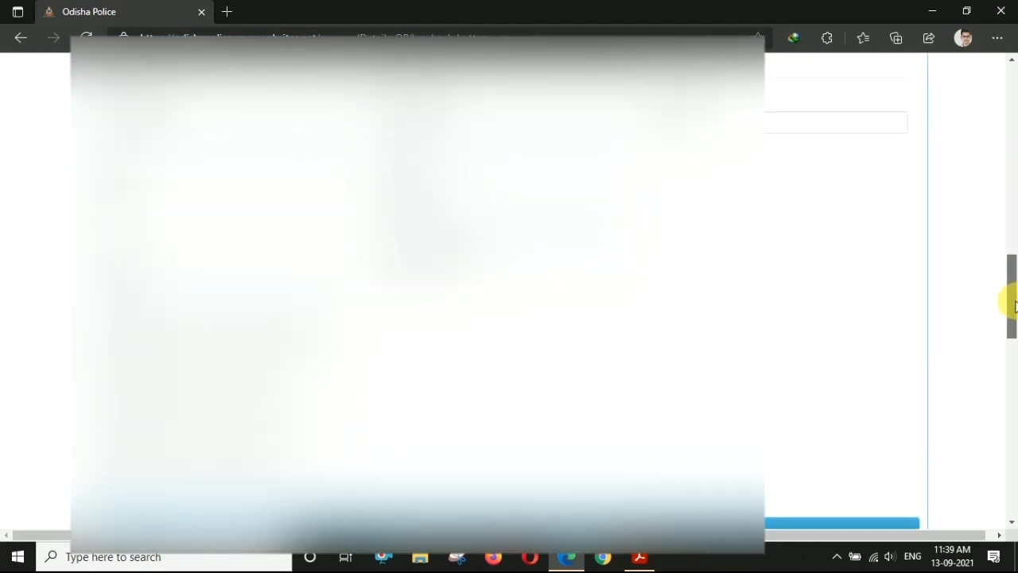
pyautogui.moveTo(1014, 306); pyautogui.dragTo(1014, 310)
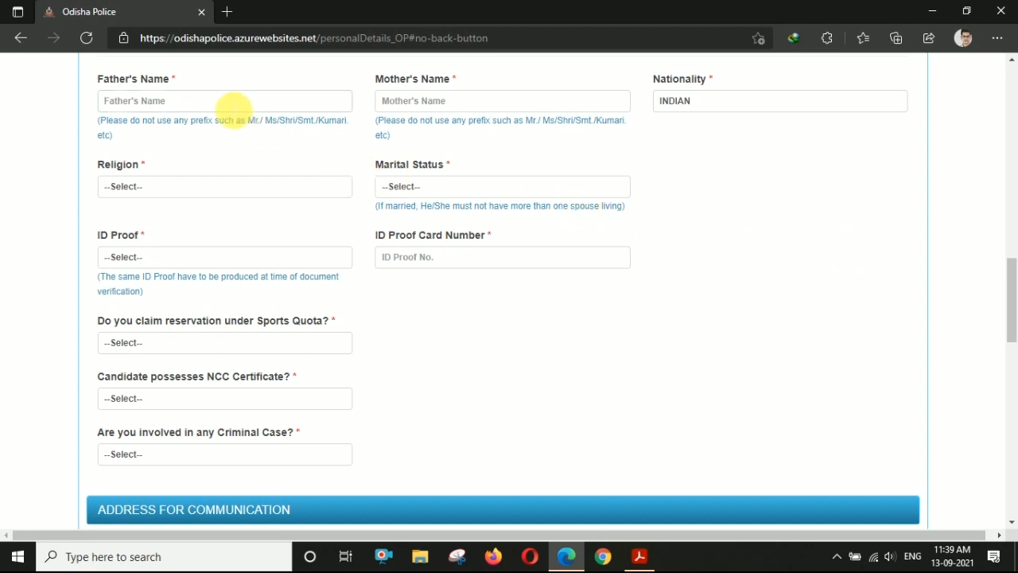
pyautogui.write('RAM')
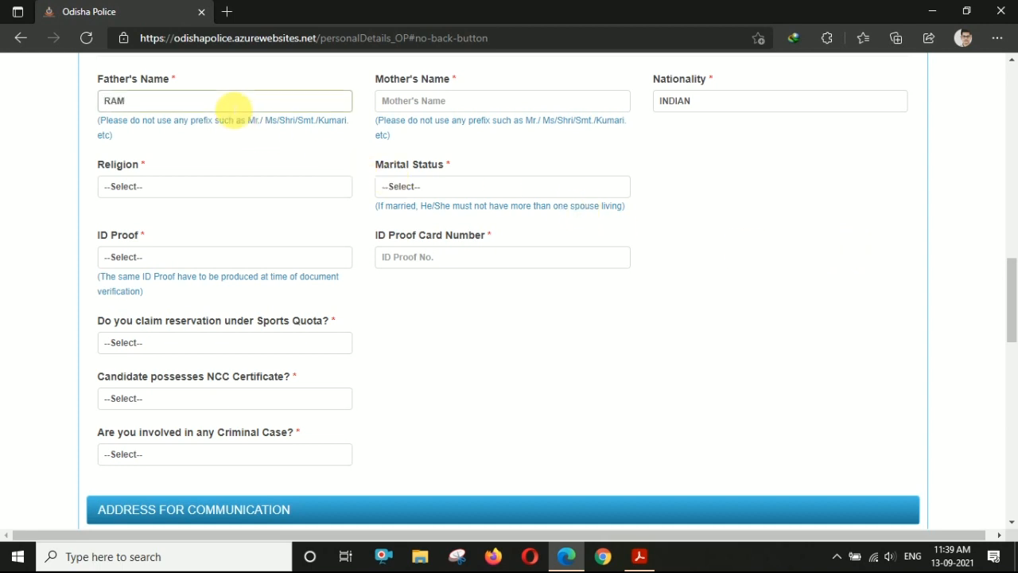
pyautogui.write('SA')
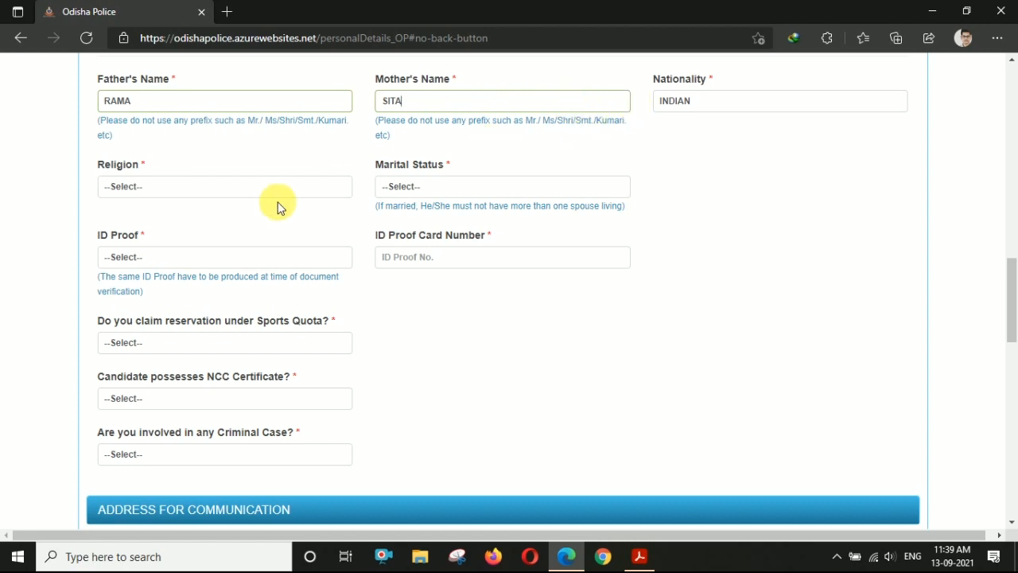
pyautogui.click(149, 188)
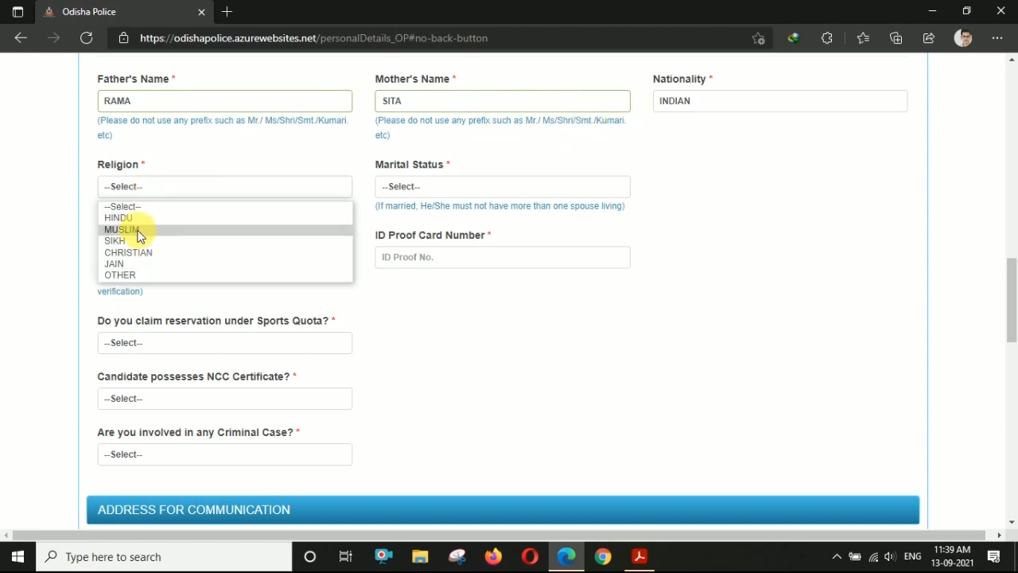
pyautogui.click(129, 218)
pyautogui.click(386, 188)
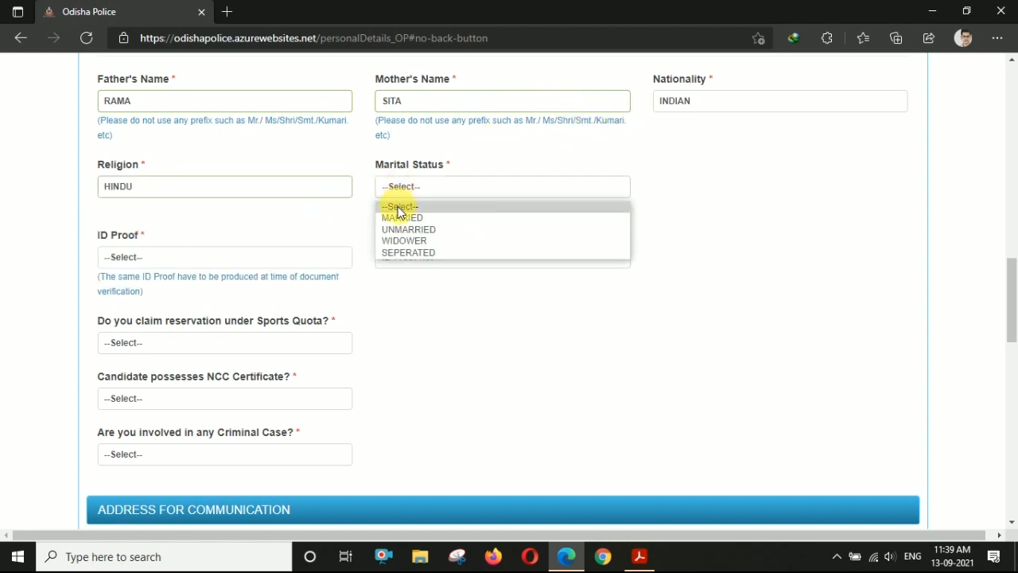
pyautogui.click(400, 218)
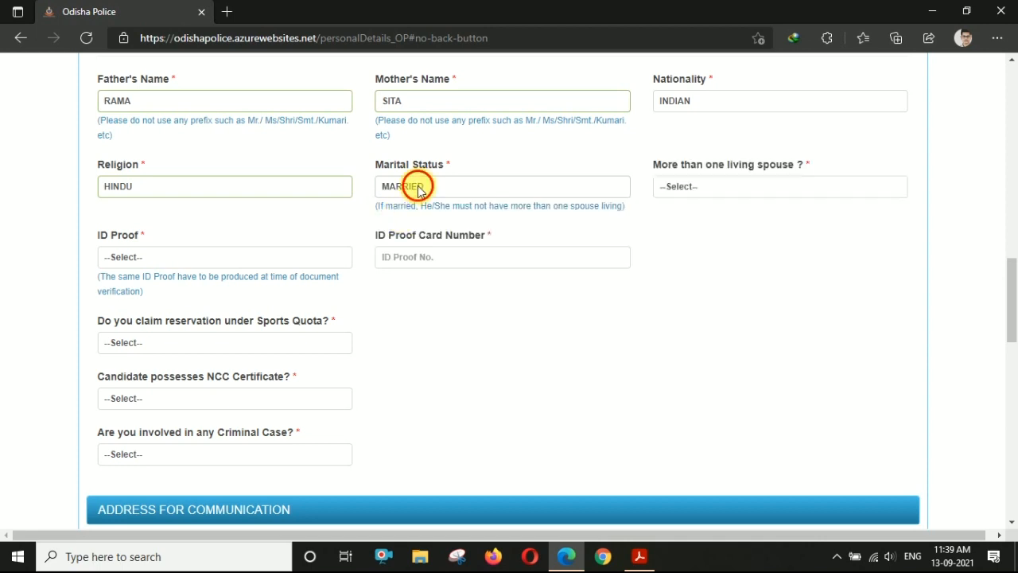
pyautogui.click(407, 194)
pyautogui.click(413, 229)
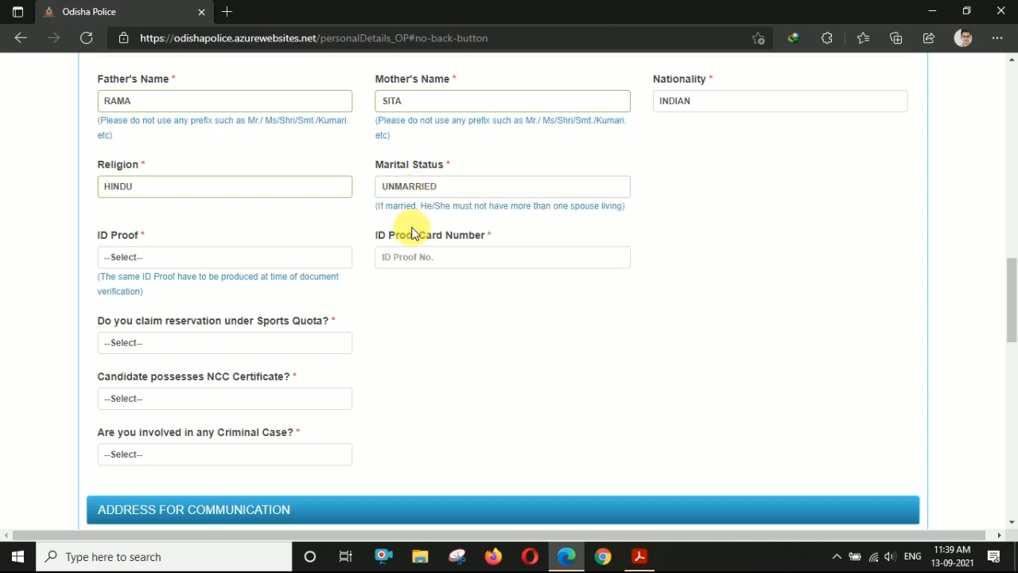
# - Choose AADHAR as ID proof and enter the 12-digit Aadhaar card number
pyautogui.click(143, 260)
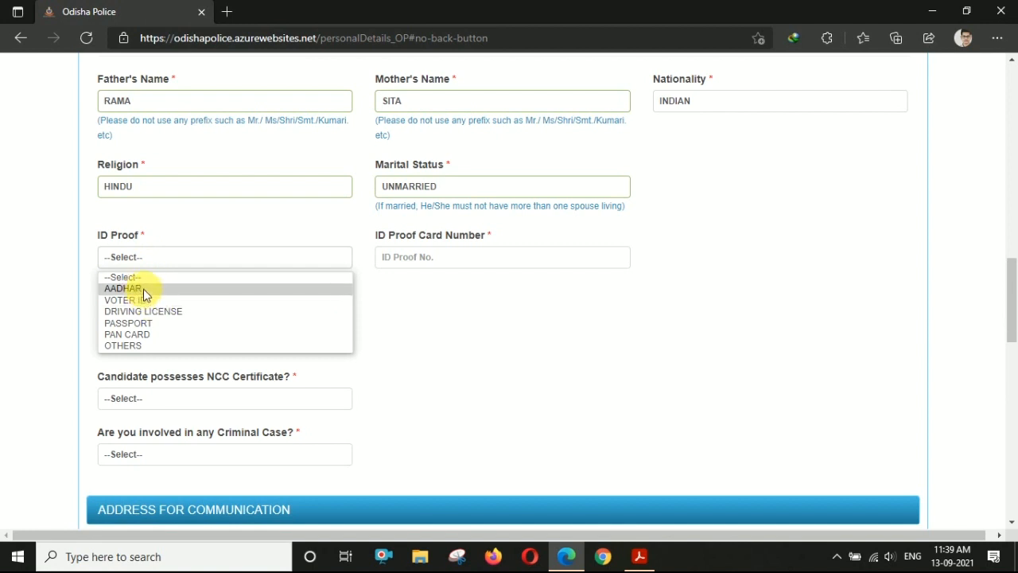
pyautogui.click(144, 289)
pyautogui.click(406, 257)
pyautogui.write('123412341234')
# - Answer the Sports Quota question NO, after briefly trying YES with a sports identity card
pyautogui.scroll(-1, 377, 288)
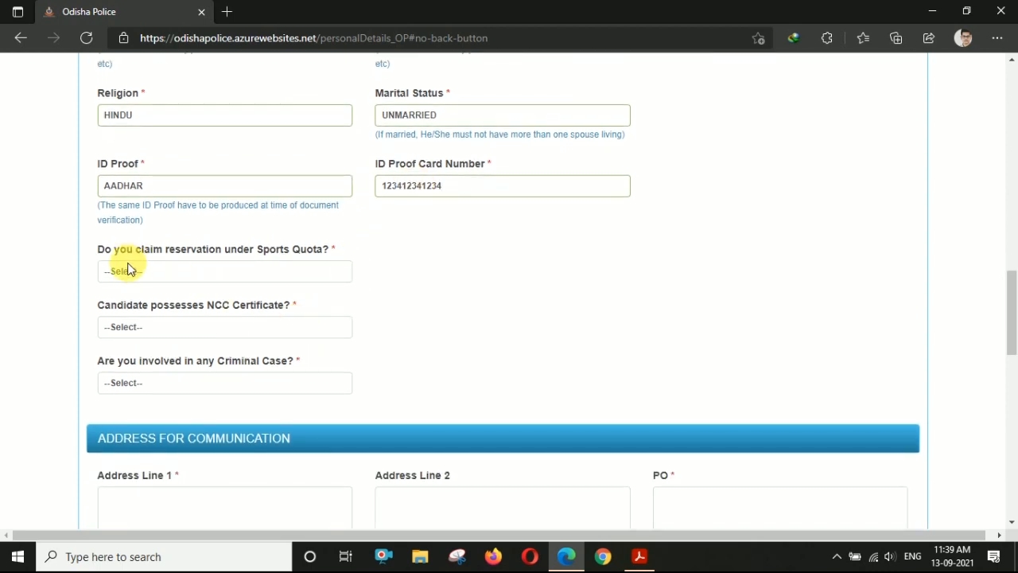
pyautogui.click(153, 274)
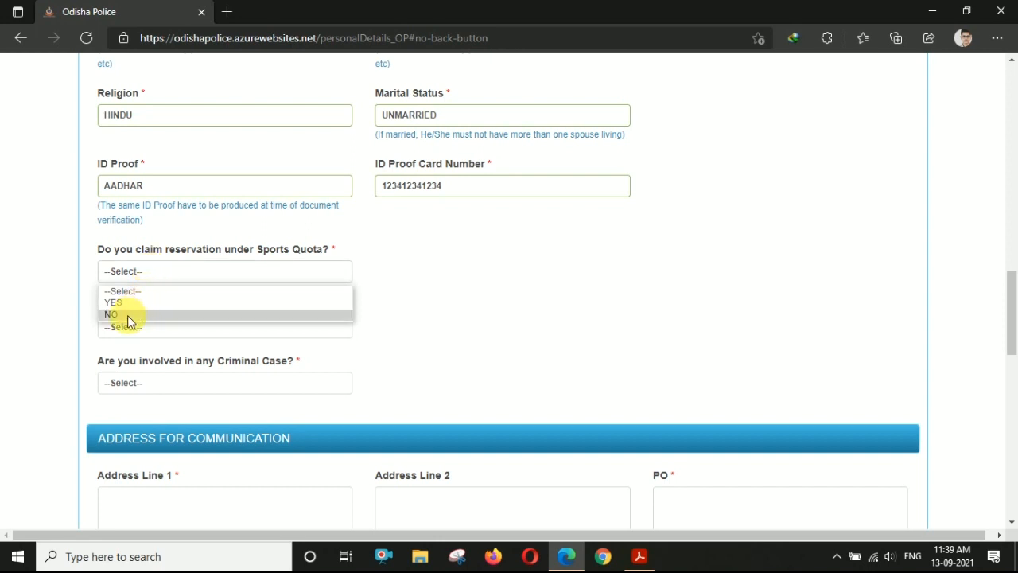
pyautogui.click(127, 303)
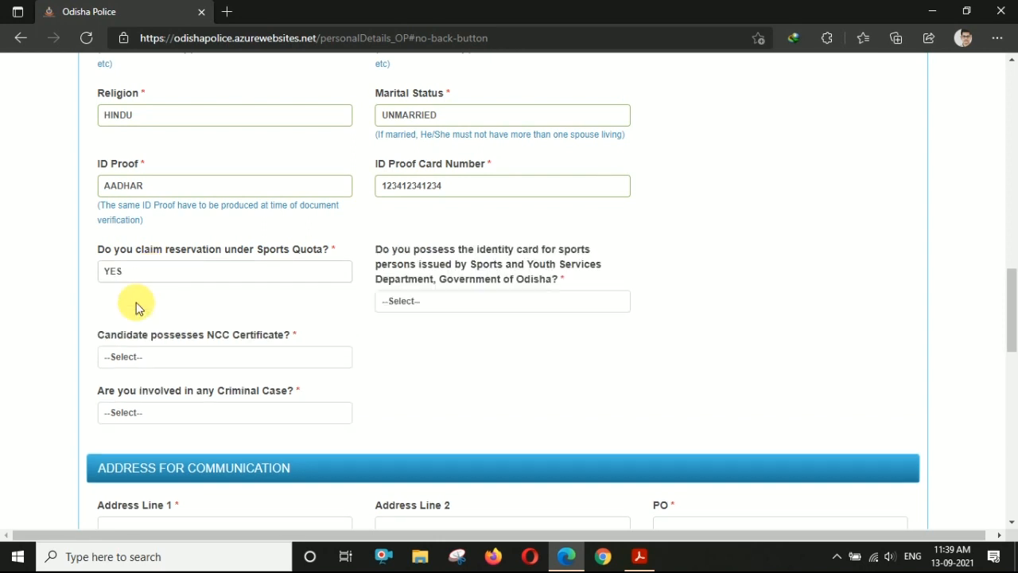
pyautogui.click(431, 301)
pyautogui.click(743, 261)
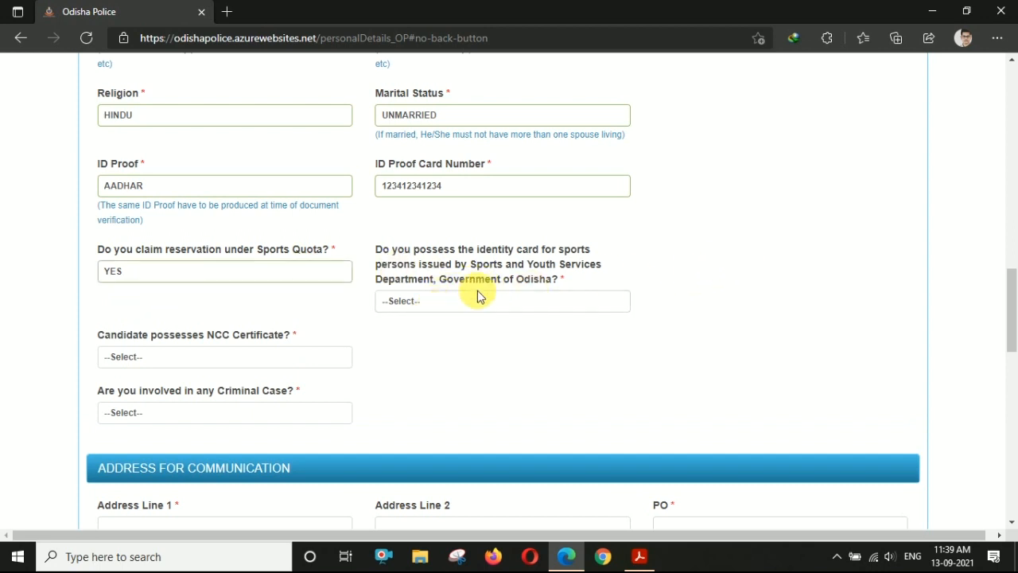
pyautogui.click(407, 302)
pyautogui.click(401, 332)
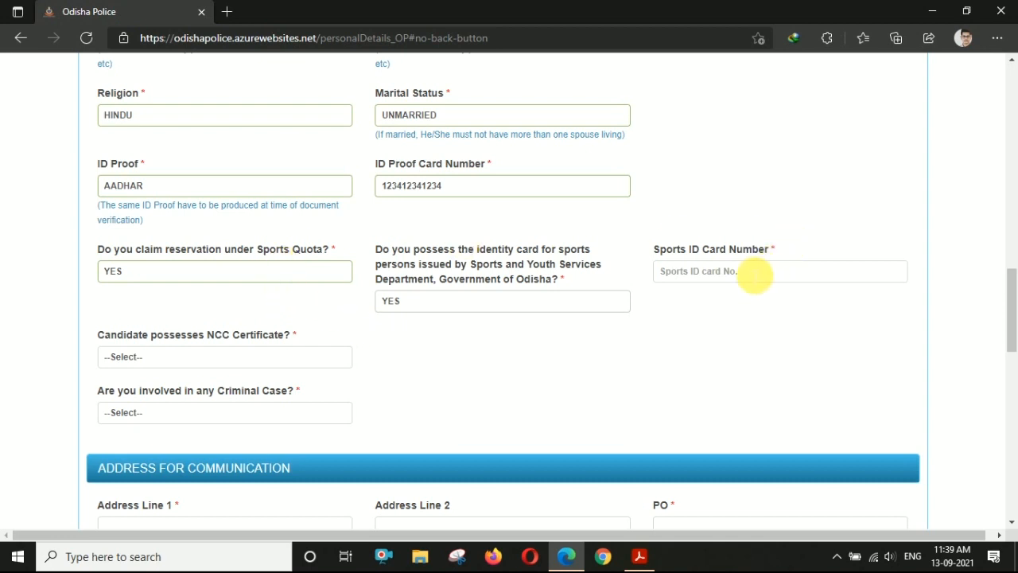
pyautogui.click(196, 274)
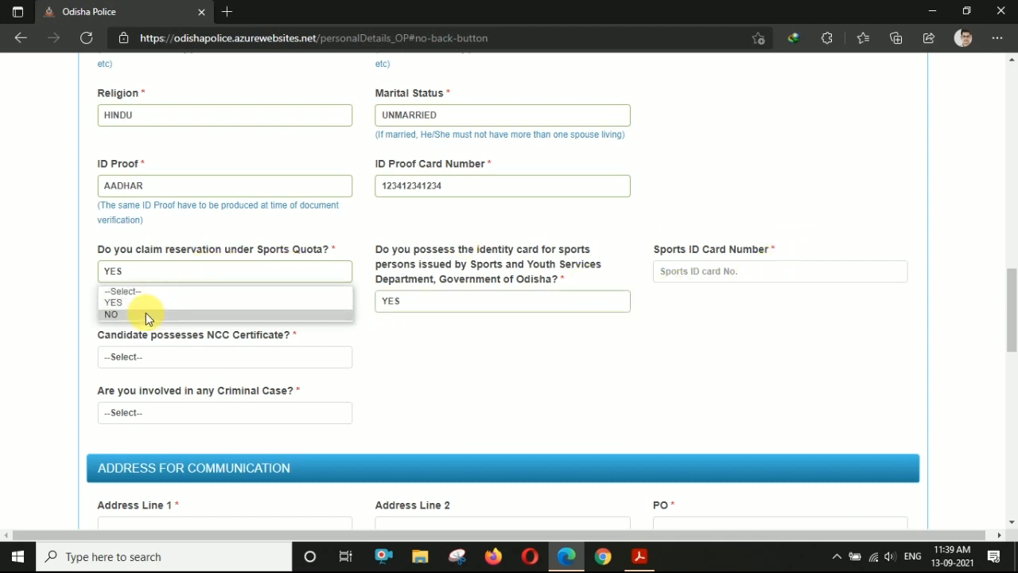
pyautogui.click(145, 314)
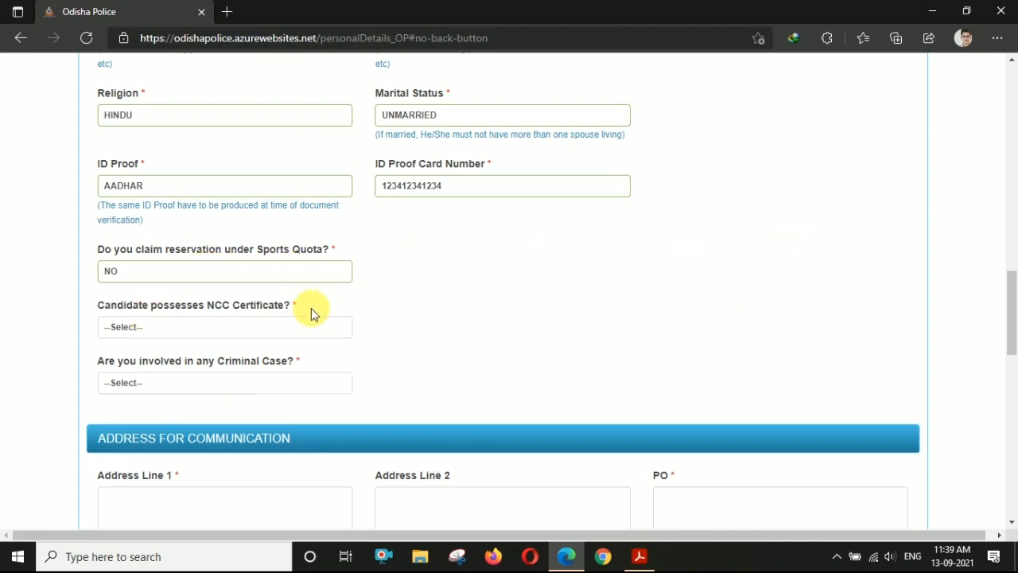
# - Answer NO to both the NCC Certificate and Criminal Case questions
pyautogui.click(154, 328)
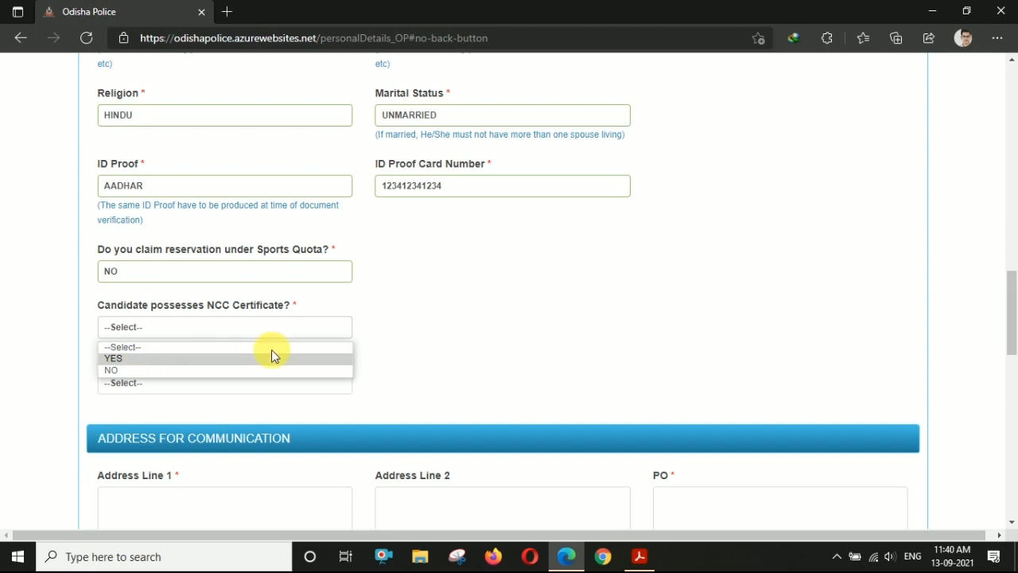
pyautogui.click(291, 329)
pyautogui.click(182, 326)
pyautogui.click(134, 370)
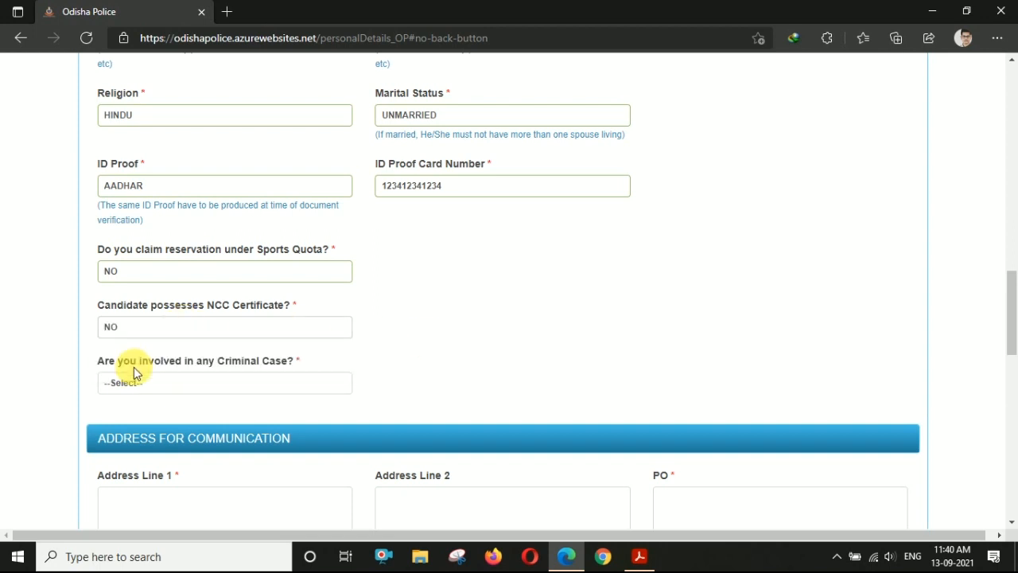
pyautogui.click(174, 383)
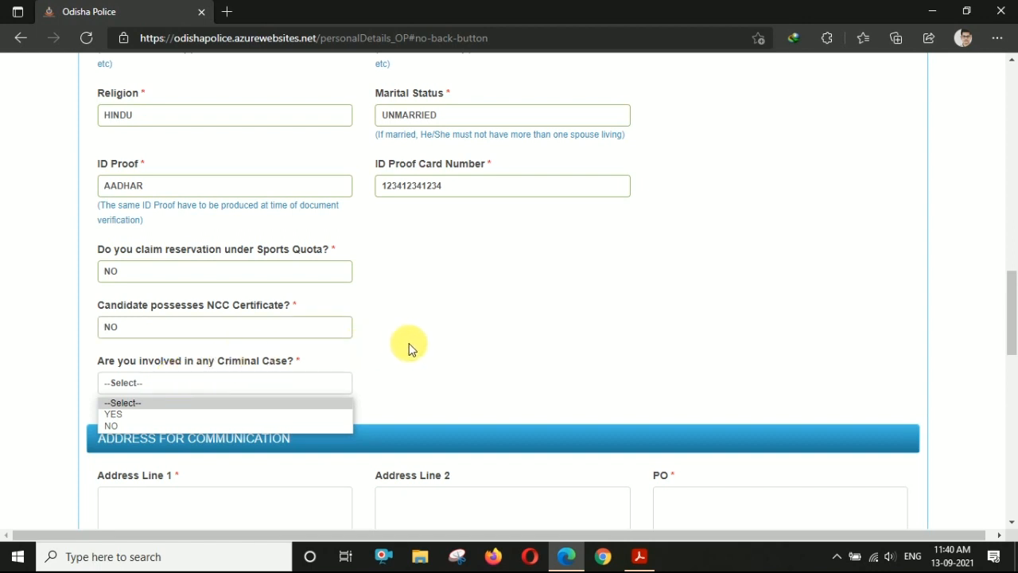
pyautogui.click(137, 434)
# - Fill the communication address line, post office, district and pincode
pyautogui.scroll(-3, 408, 336)
pyautogui.click(229, 251)
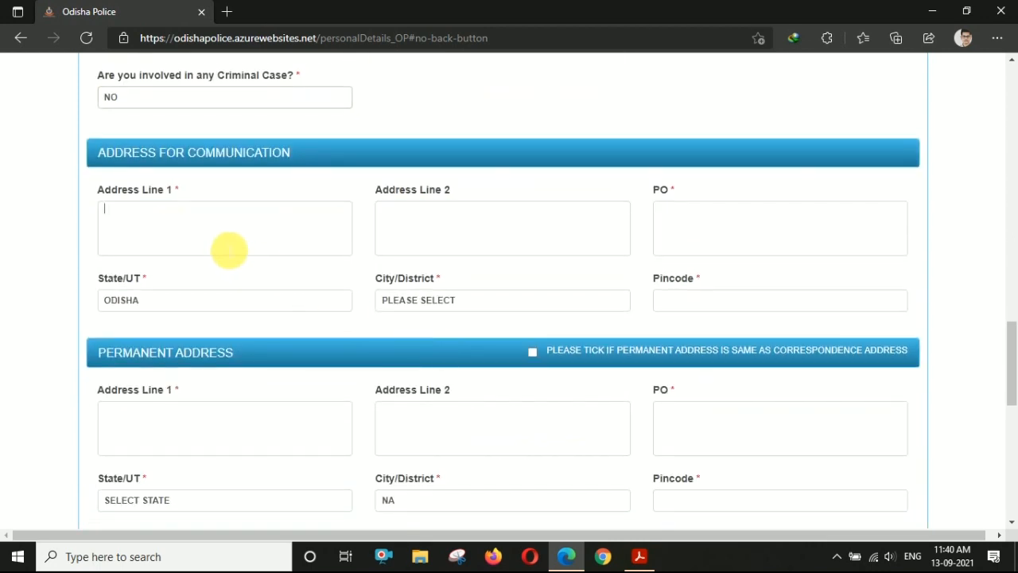
pyautogui.write('KHANDAGIRI')
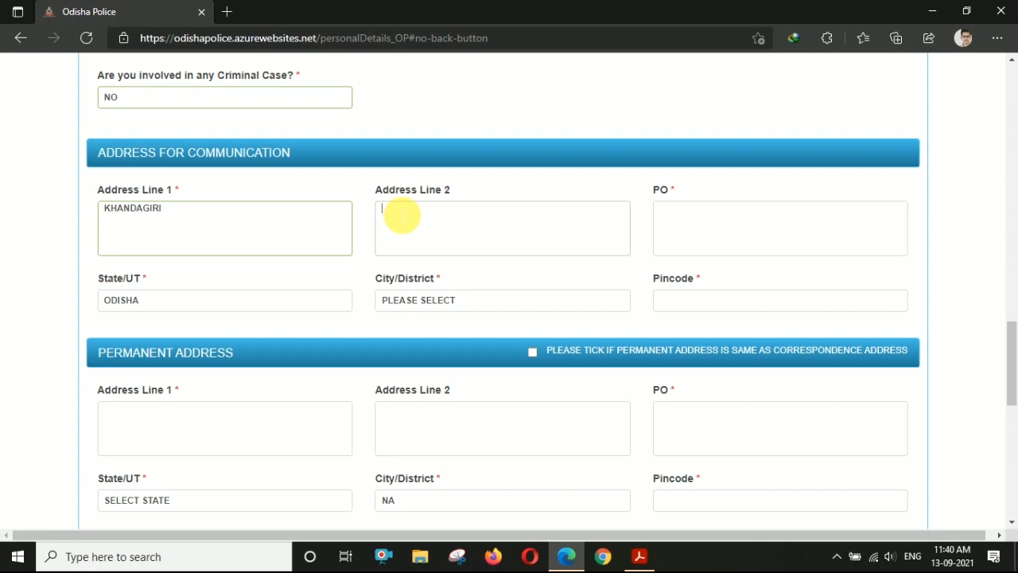
pyautogui.click(685, 230)
pyautogui.write('KHANDAGIRI')
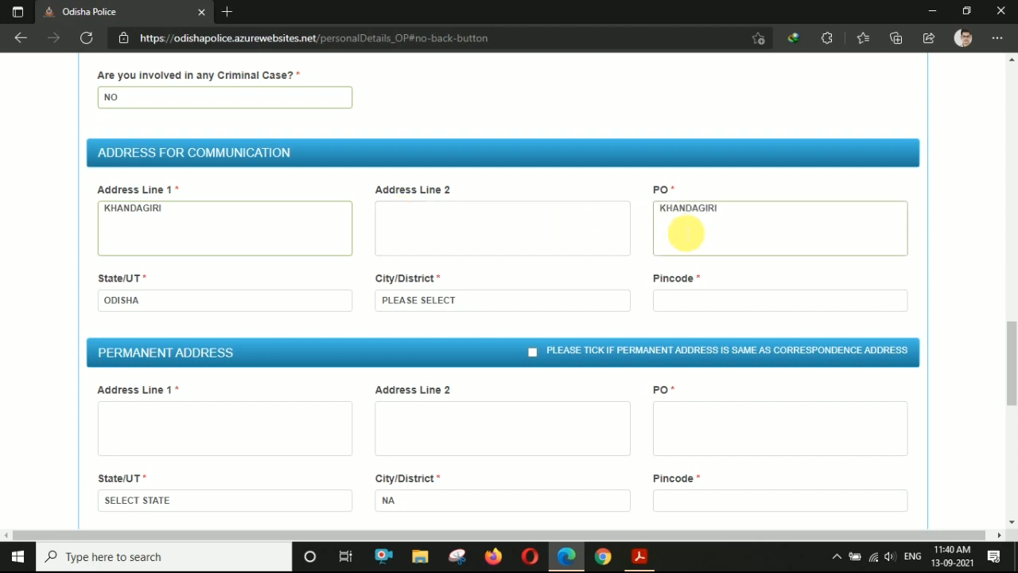
pyautogui.click(437, 303)
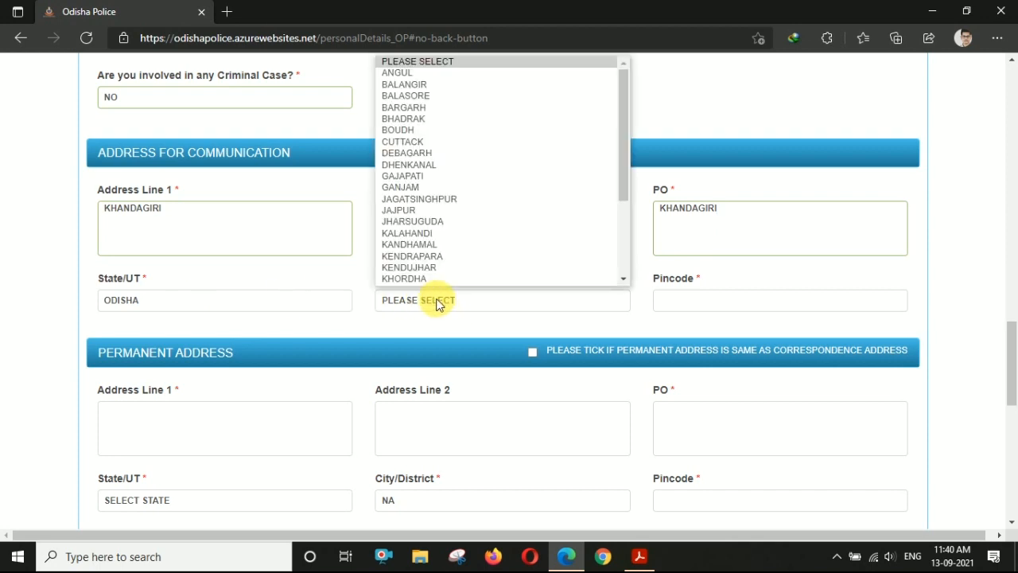
pyautogui.click(420, 279)
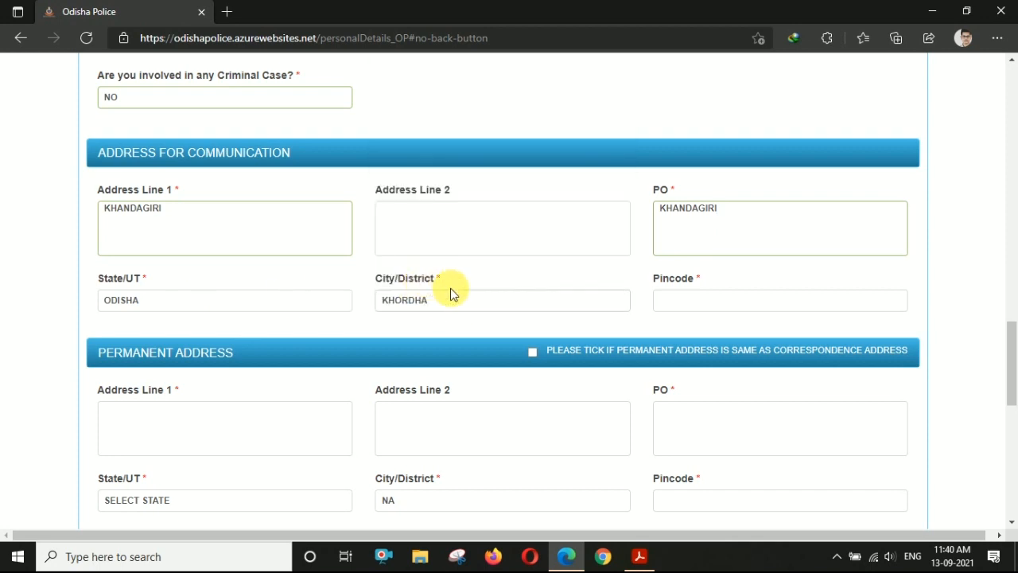
pyautogui.click(674, 299)
pyautogui.write('751019')
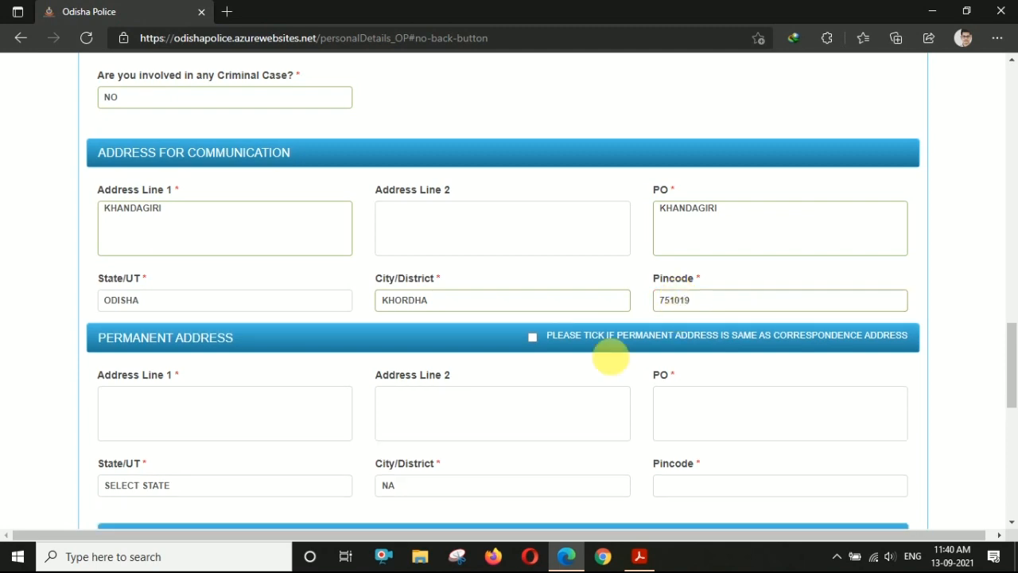
# - Mark the permanent address as the same as the communication address
pyautogui.scroll(-2, 610, 358)
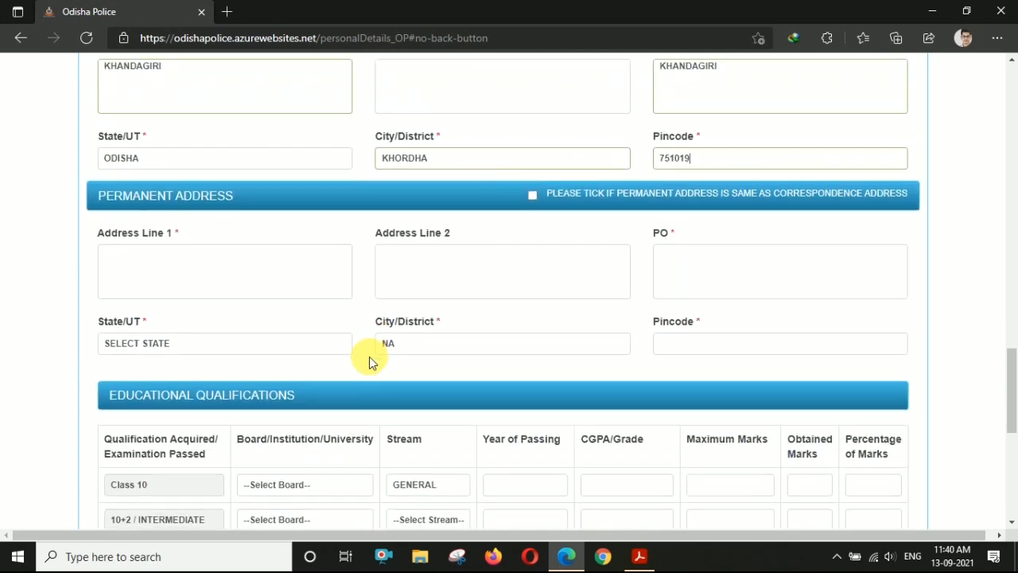
pyautogui.scroll(2, 531, 241)
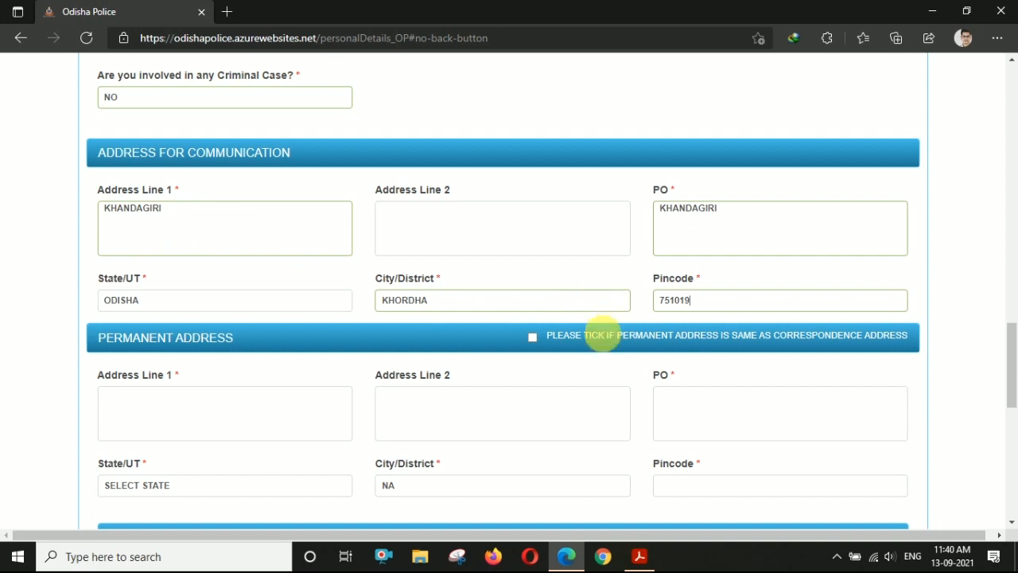
pyautogui.click(533, 337)
# - Enter Class 10 year of passing 2010, maximum marks 600 and obtained marks 480
pyautogui.scroll(-1, 595, 360)
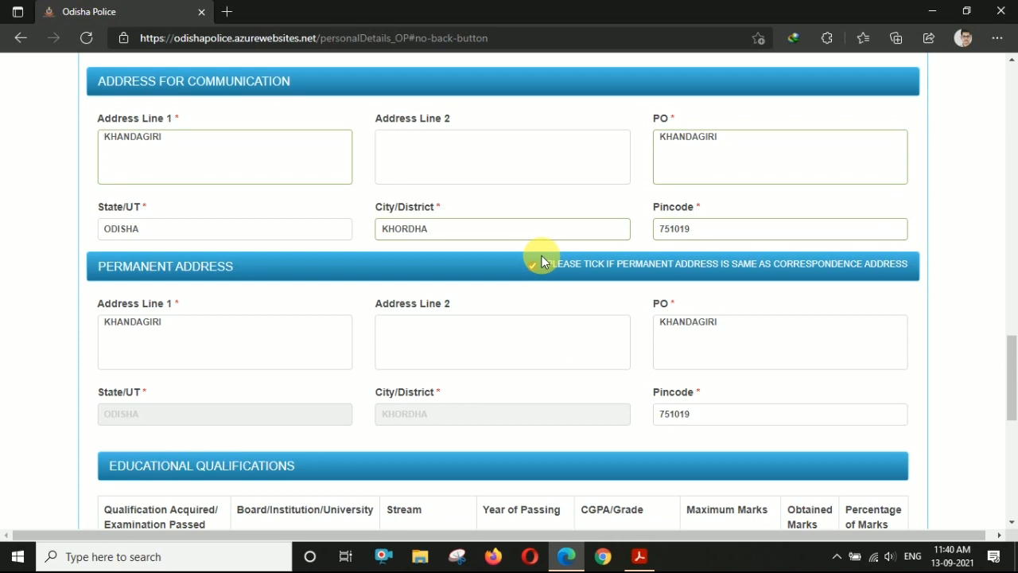
pyautogui.scroll(-4, 542, 266)
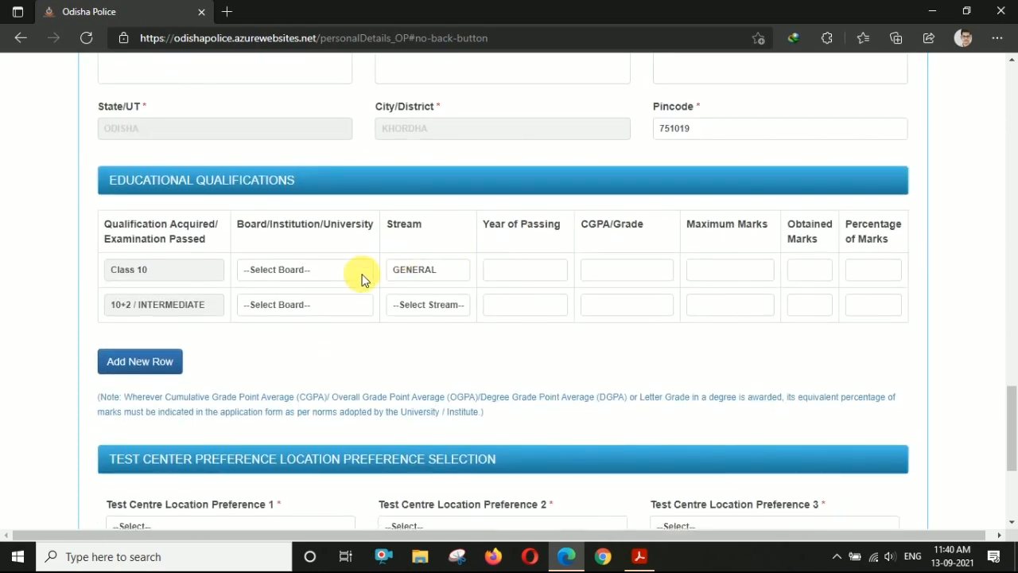
pyautogui.scroll(-1, 359, 272)
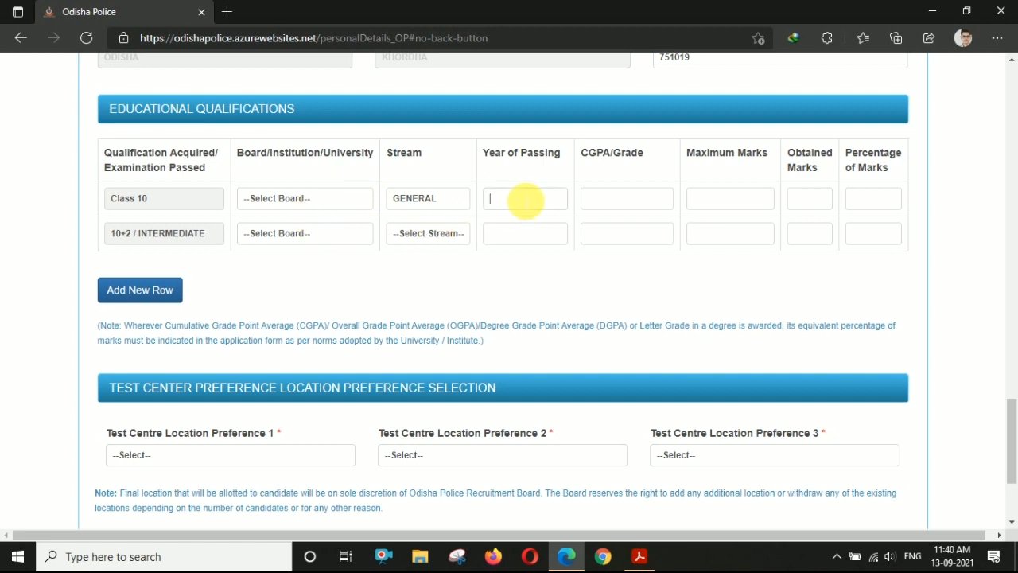
pyautogui.write('2010')
pyautogui.click(600, 203)
pyautogui.click(552, 231)
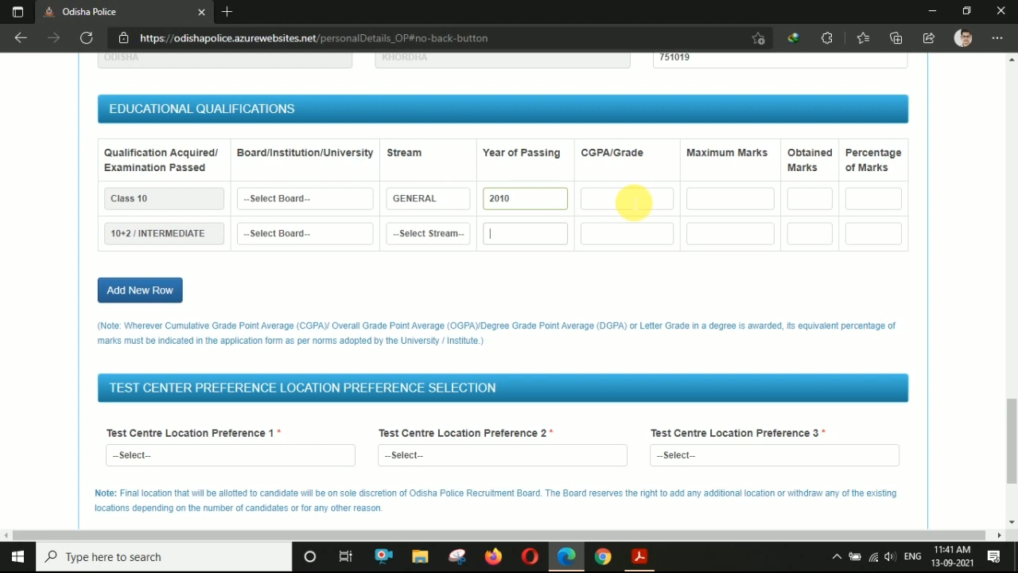
pyautogui.click(723, 197)
pyautogui.write('600')
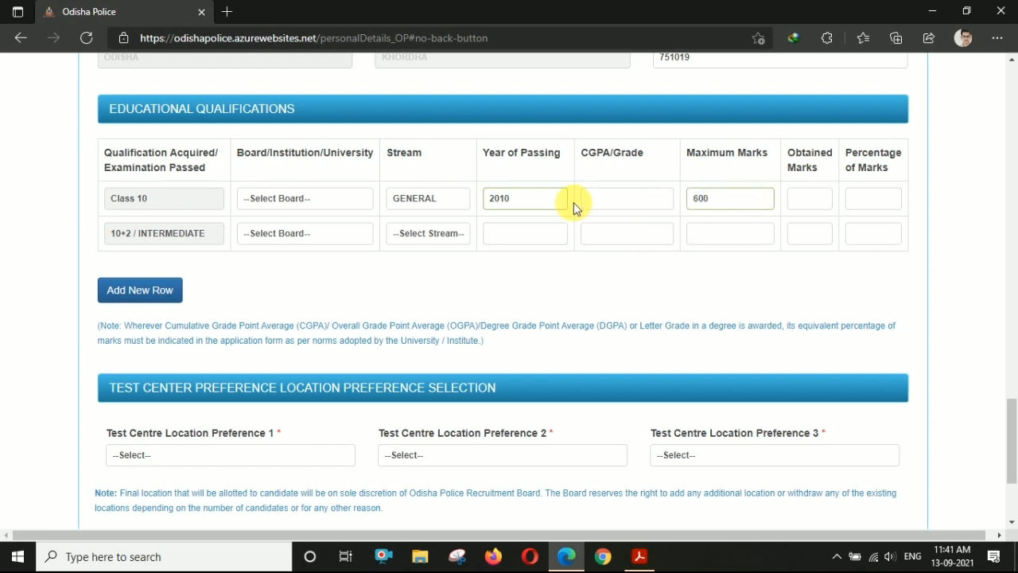
pyautogui.click(805, 200)
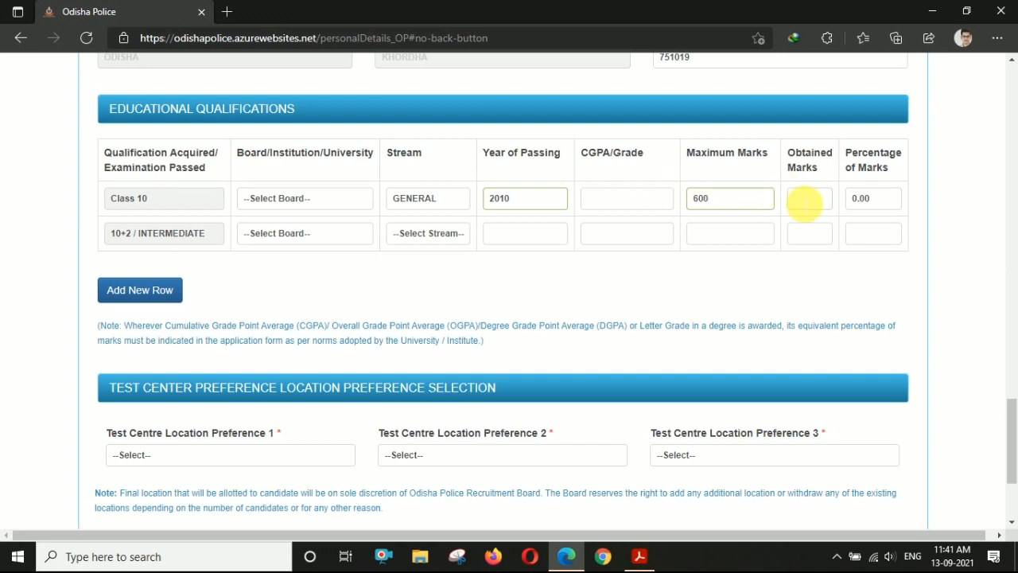
pyautogui.write('48')
pyautogui.click(885, 193)
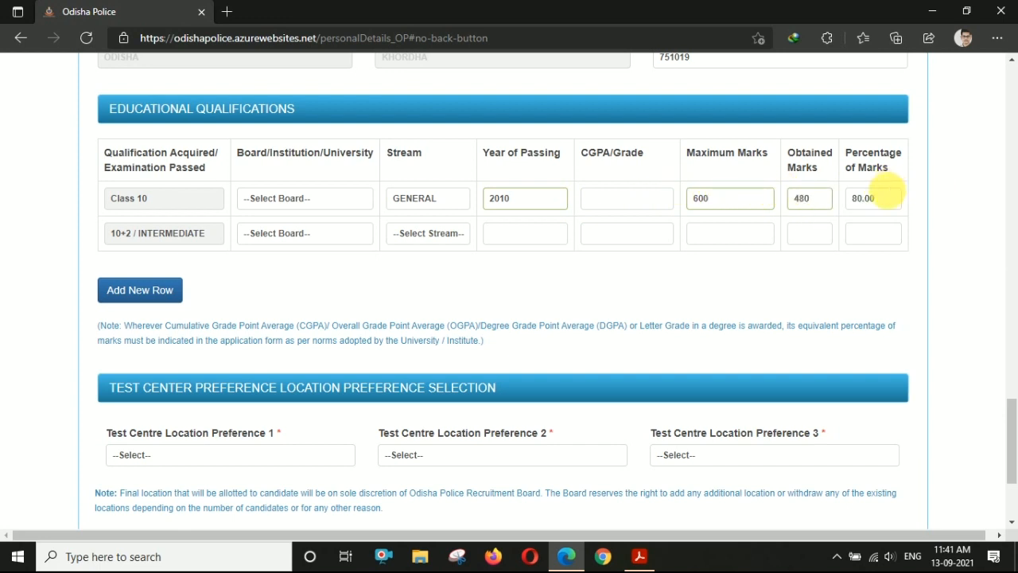
# - Choose BSE, ODISHA as the Class 10 board
pyautogui.click(281, 200)
pyautogui.click(282, 230)
pyautogui.click(276, 200)
pyautogui.click(290, 231)
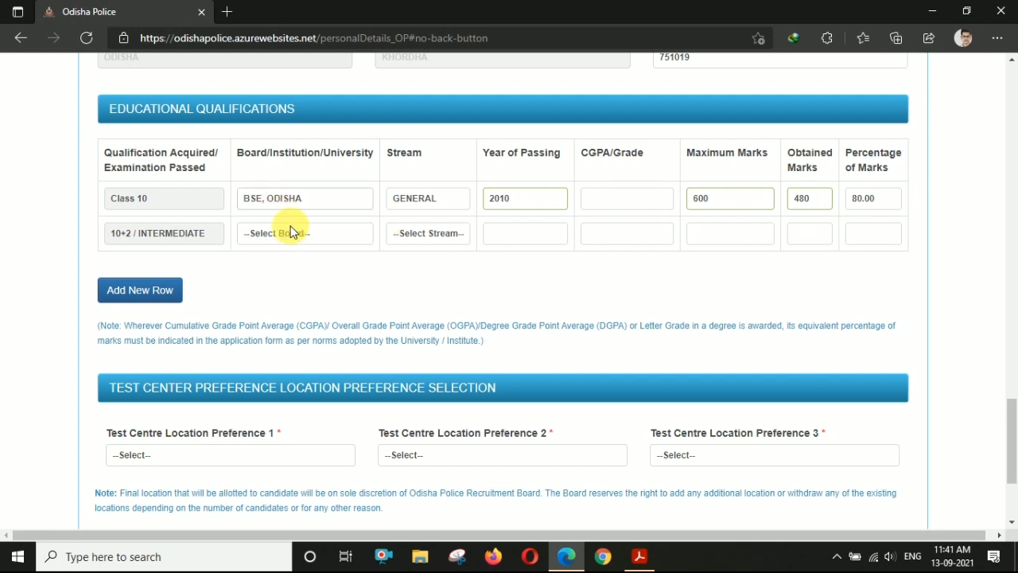
pyautogui.click(277, 237)
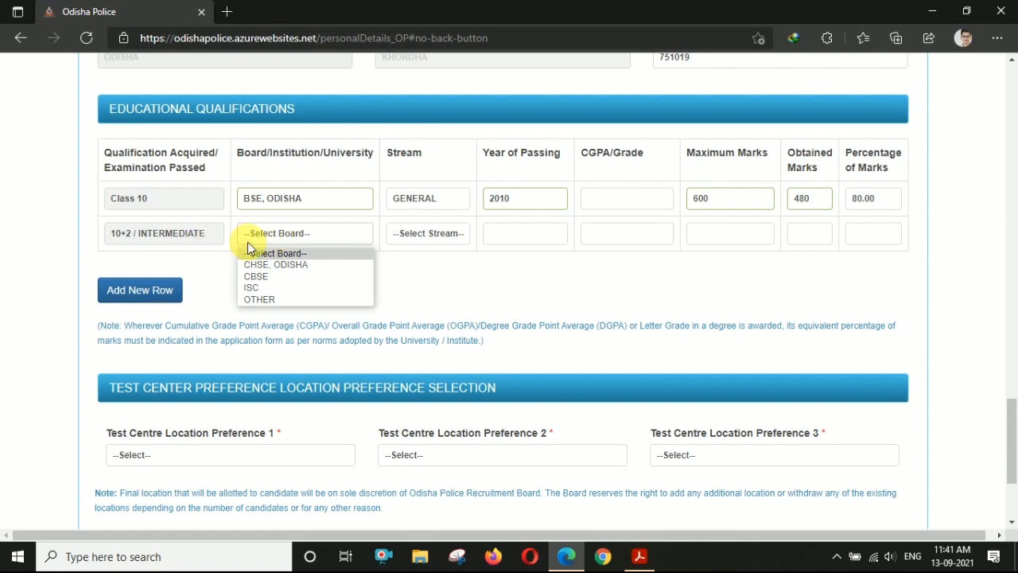
# - Fill the 10+2 row: CHSE, ODISHA, SCIENCE, 2012, 480 of 600 marks
pyautogui.click(284, 268)
pyautogui.click(425, 230)
pyautogui.click(436, 264)
pyautogui.click(521, 237)
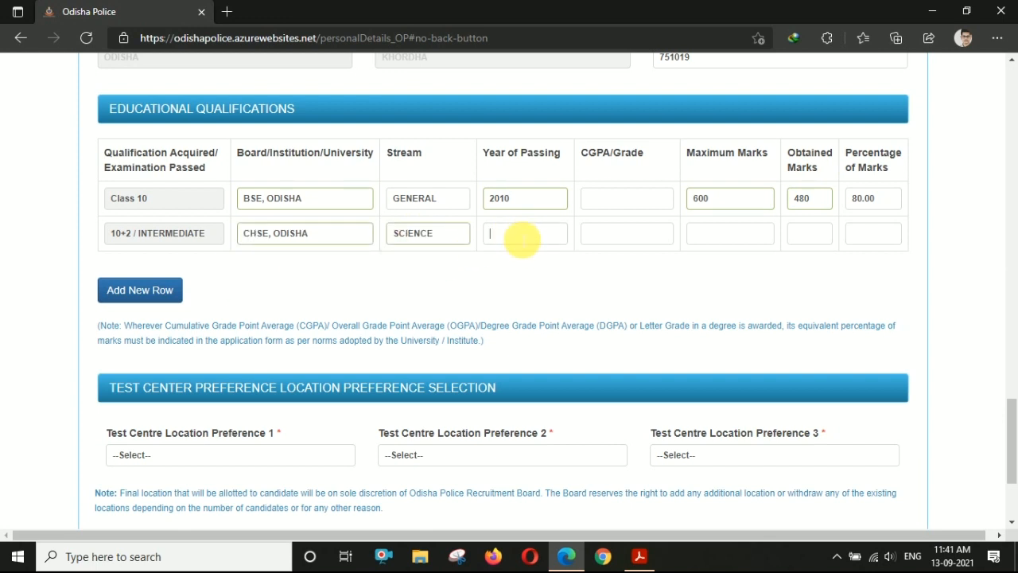
pyautogui.write('2012')
pyautogui.click(616, 234)
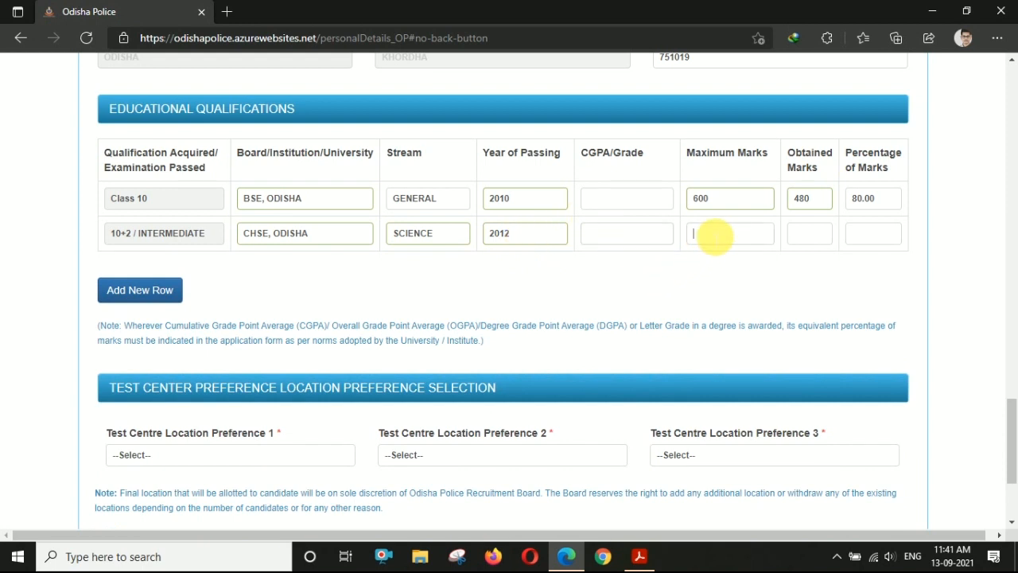
pyautogui.click(715, 236)
pyautogui.write('600')
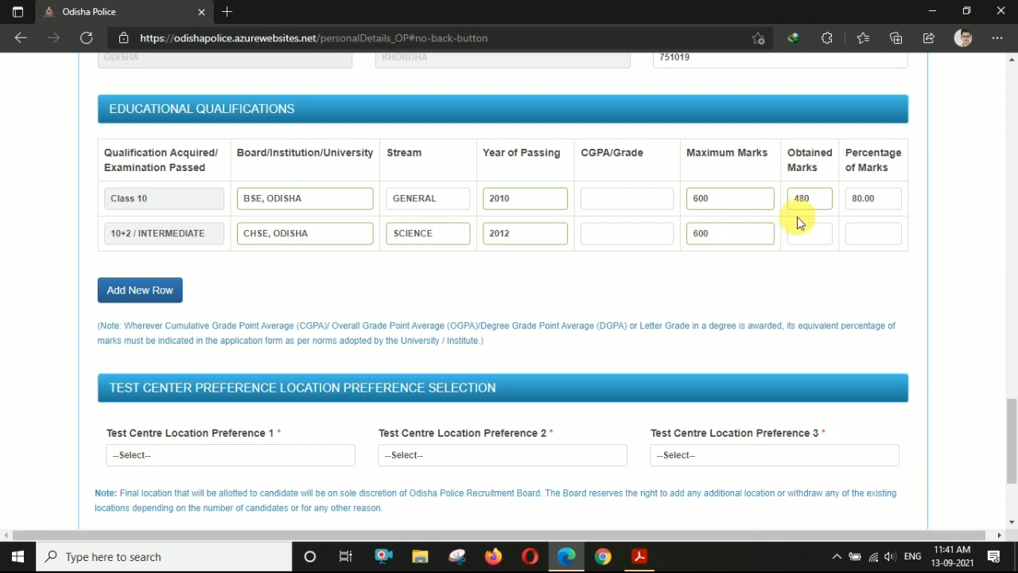
pyautogui.click(827, 230)
pyautogui.write('480')
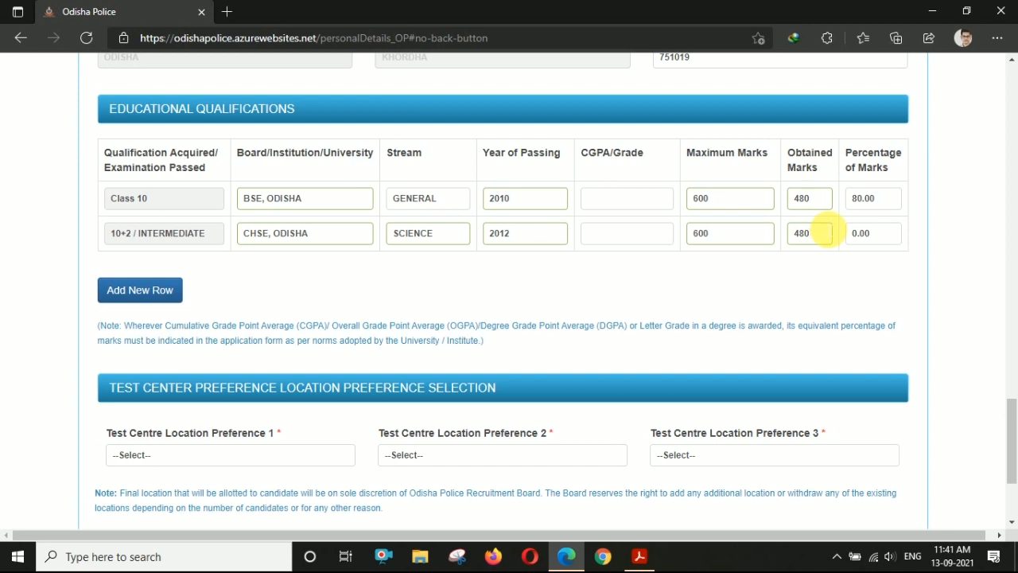
pyautogui.click(880, 234)
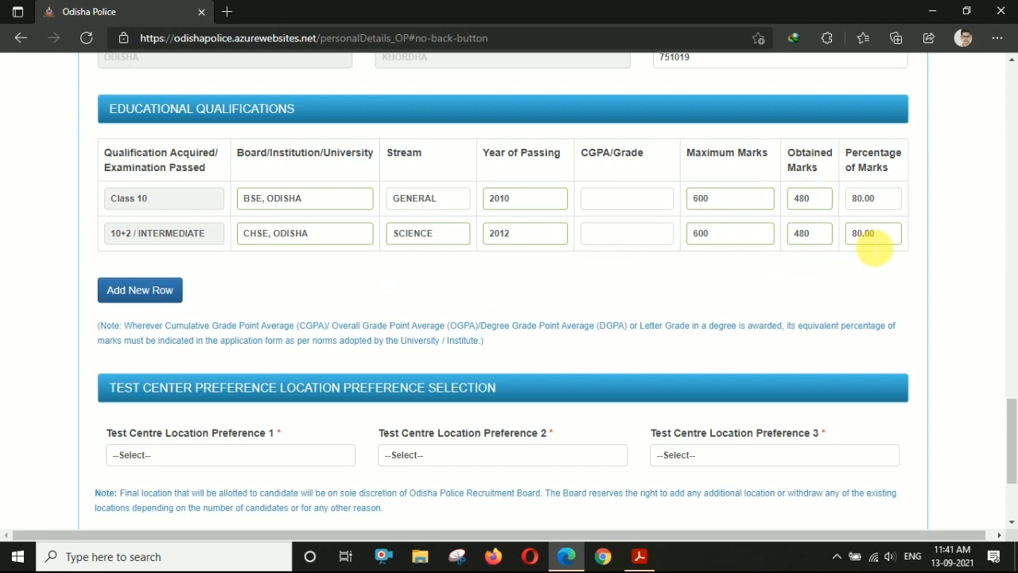
pyautogui.click(593, 275)
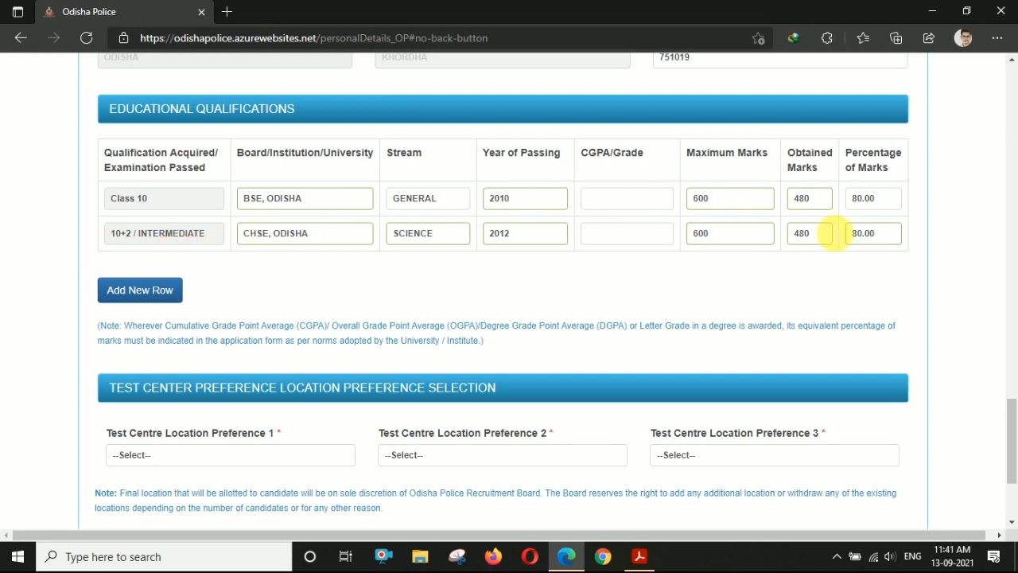
# - Add a third qualification row with BTECH, ITER and ENGINEERING
pyautogui.click(177, 292)
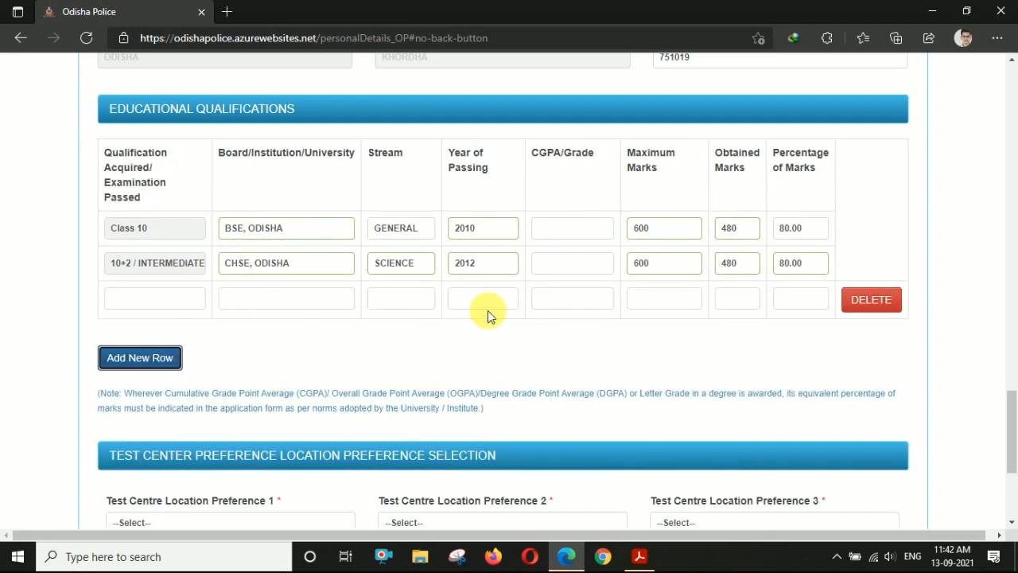
pyautogui.click(172, 301)
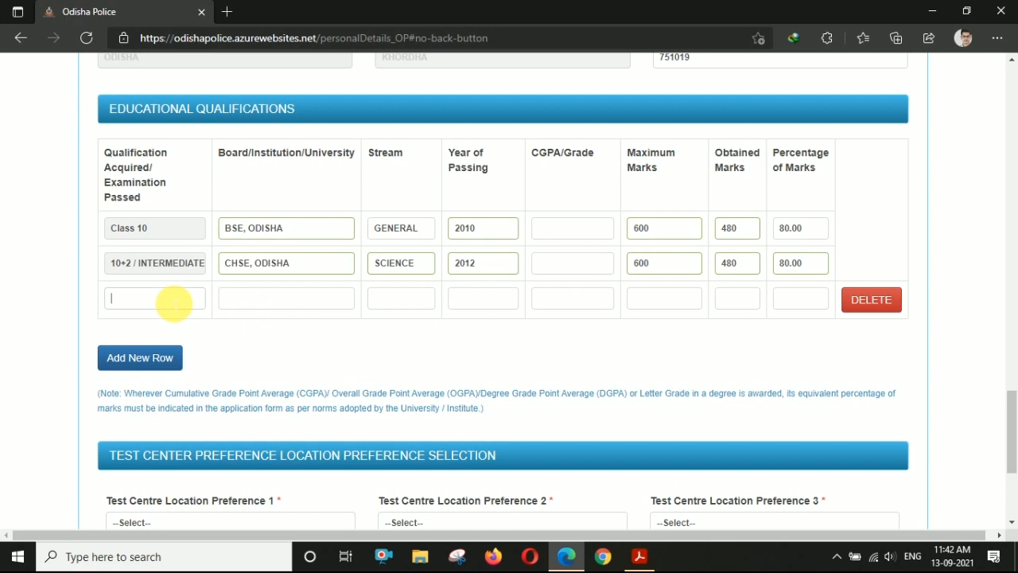
pyautogui.write('BTECH')
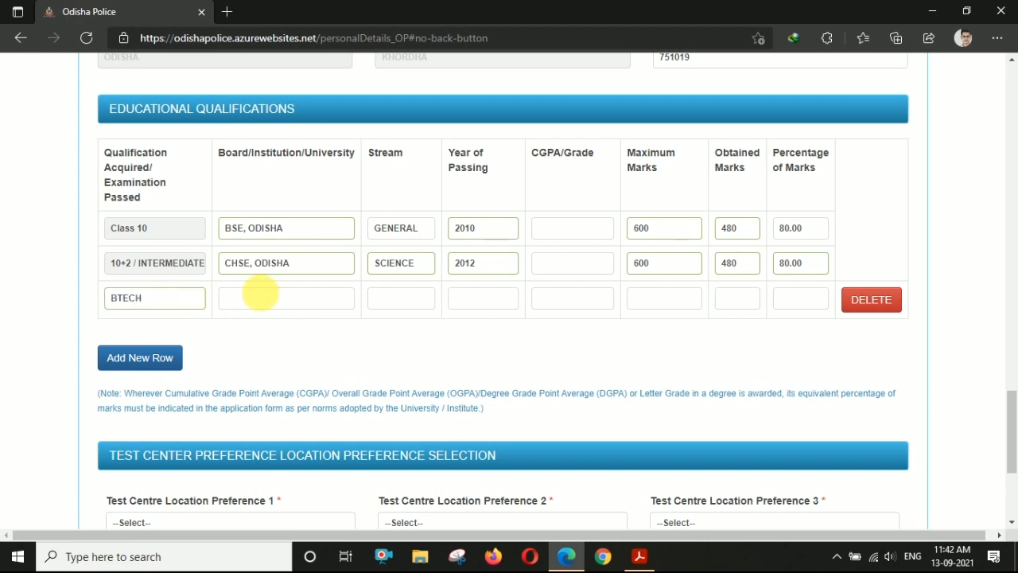
pyautogui.click(272, 300)
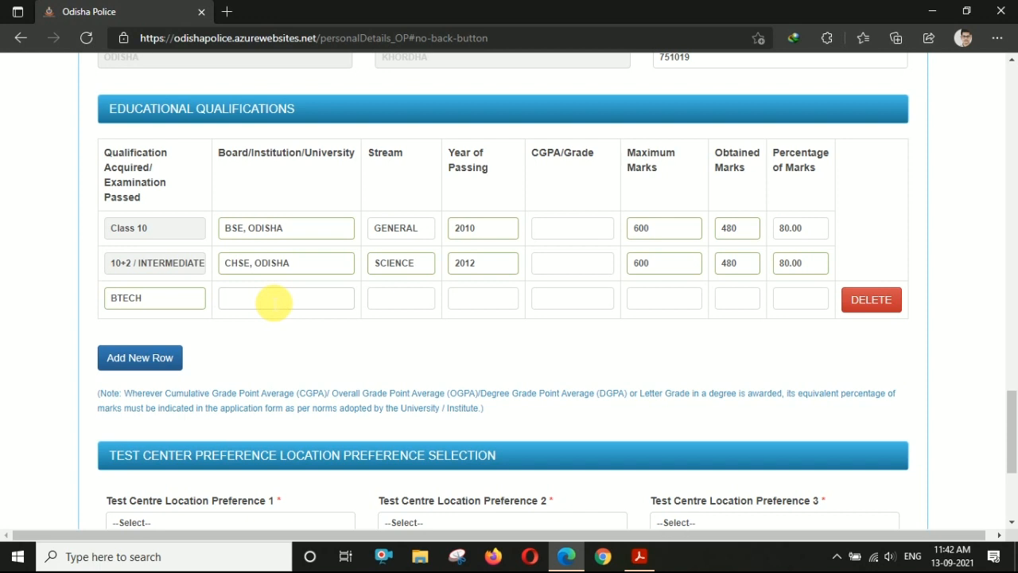
pyautogui.write('ITER')
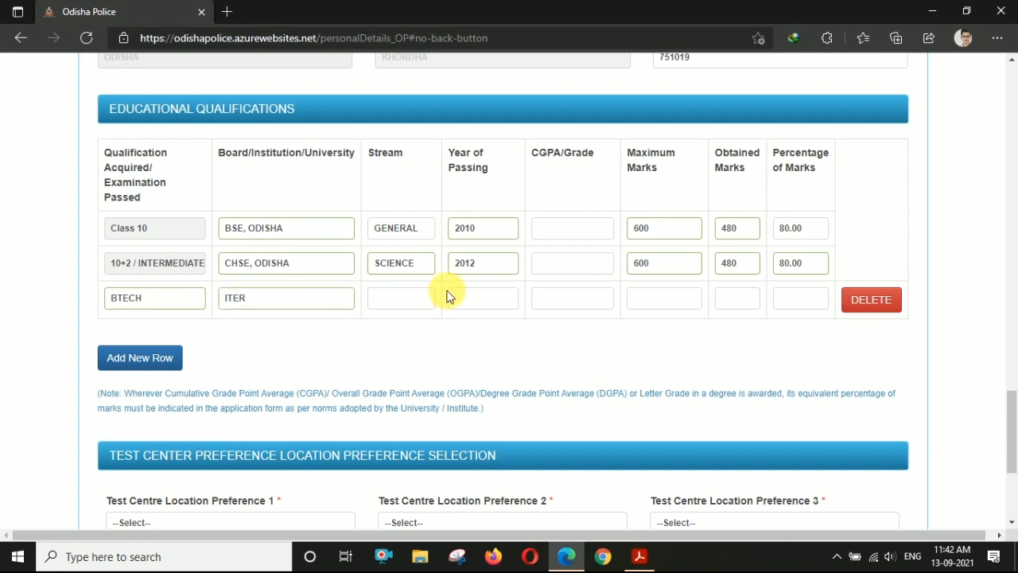
pyautogui.click(416, 301)
pyautogui.write('ENGI')
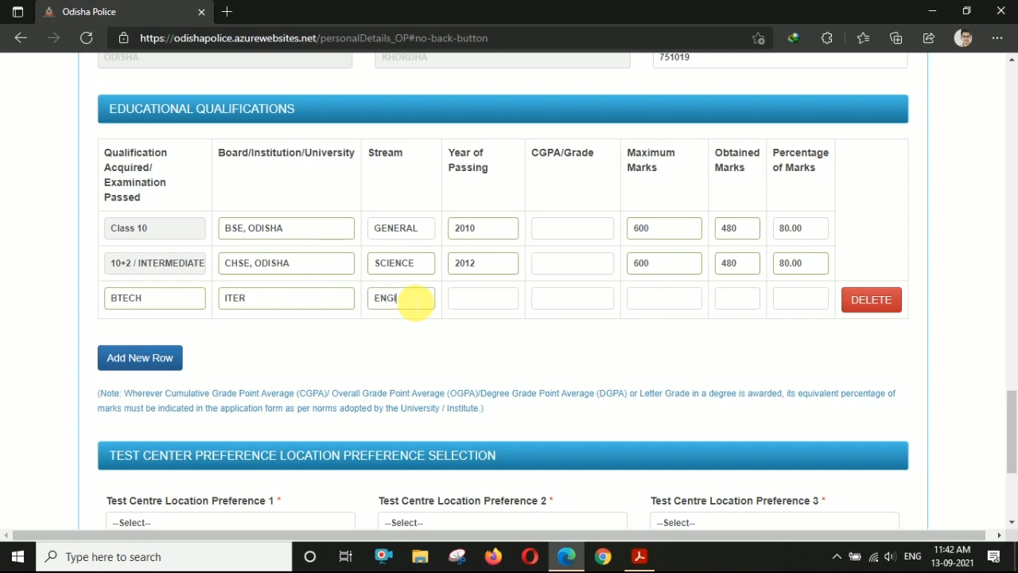
pyautogui.write('NEERING')
# - Give the BTECH row year 2016, CGPA 8 and 80 of 100 marks
pyautogui.click(473, 306)
pyautogui.write('2016')
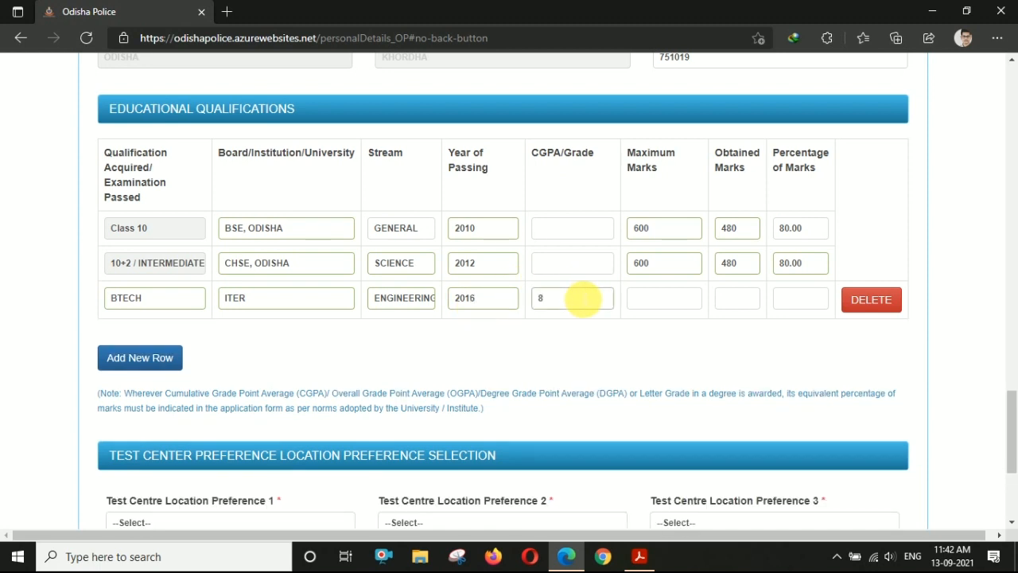
pyautogui.click(670, 307)
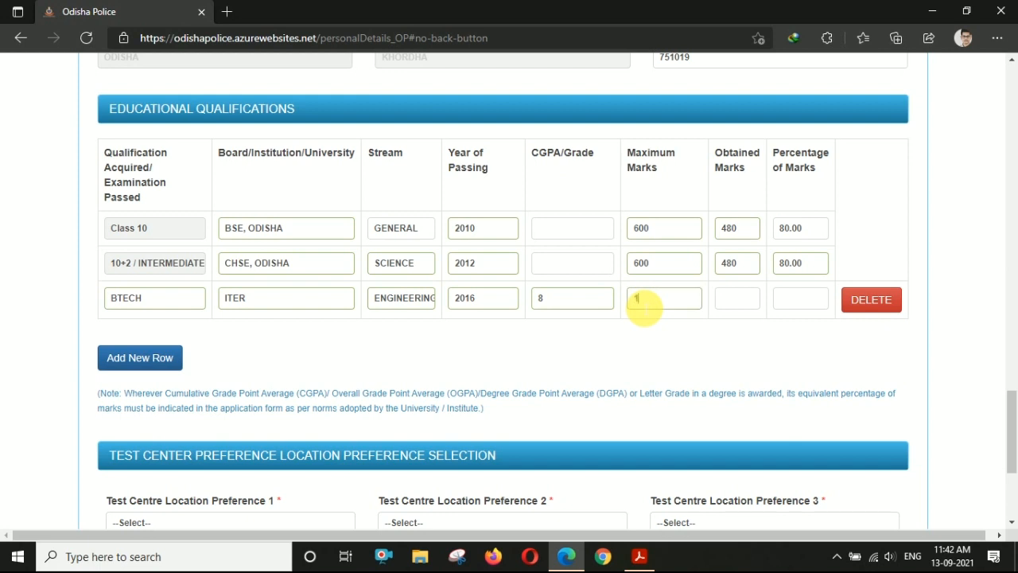
pyautogui.click(733, 305)
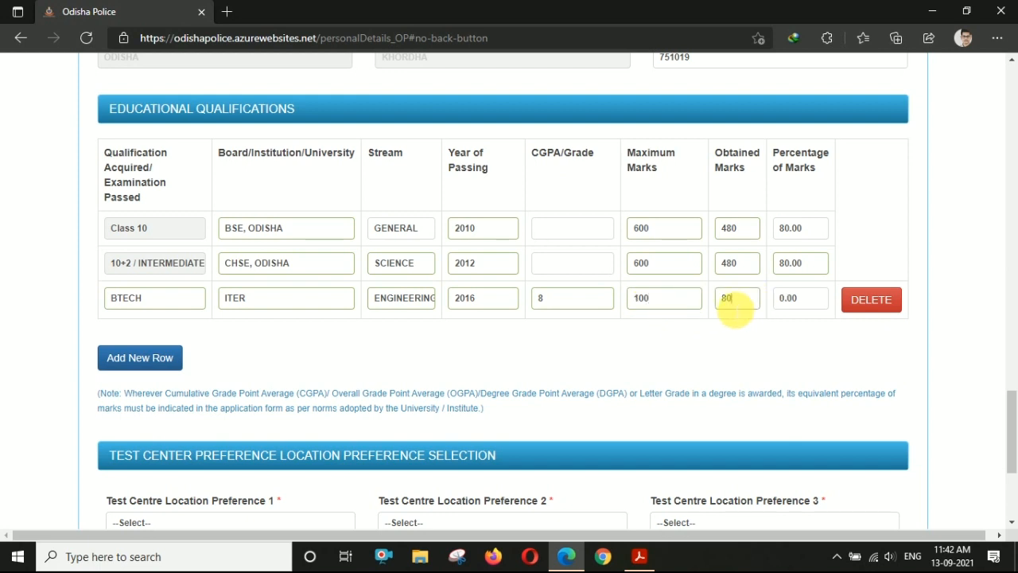
pyautogui.click(764, 338)
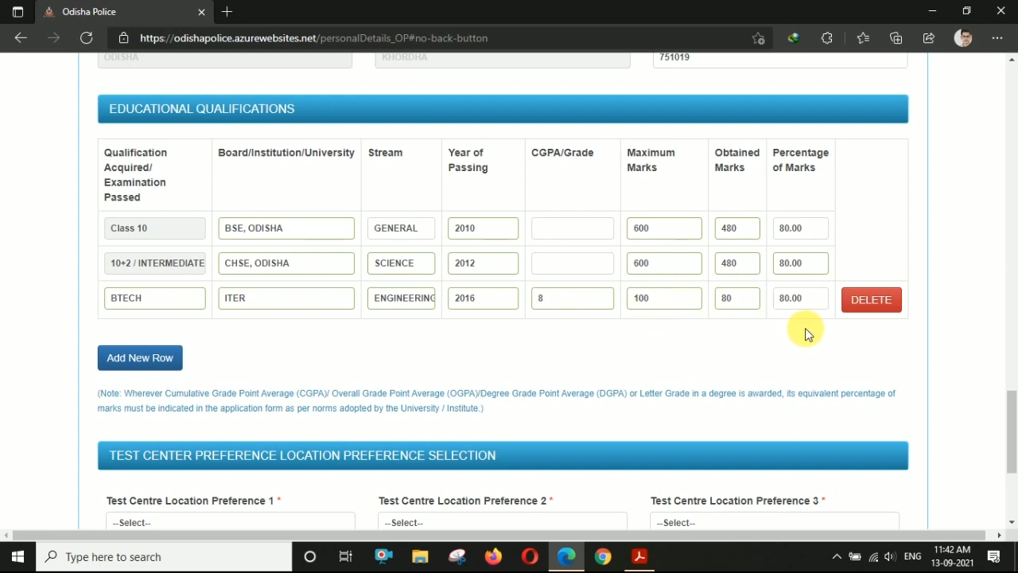
pyautogui.scroll(-1, 778, 335)
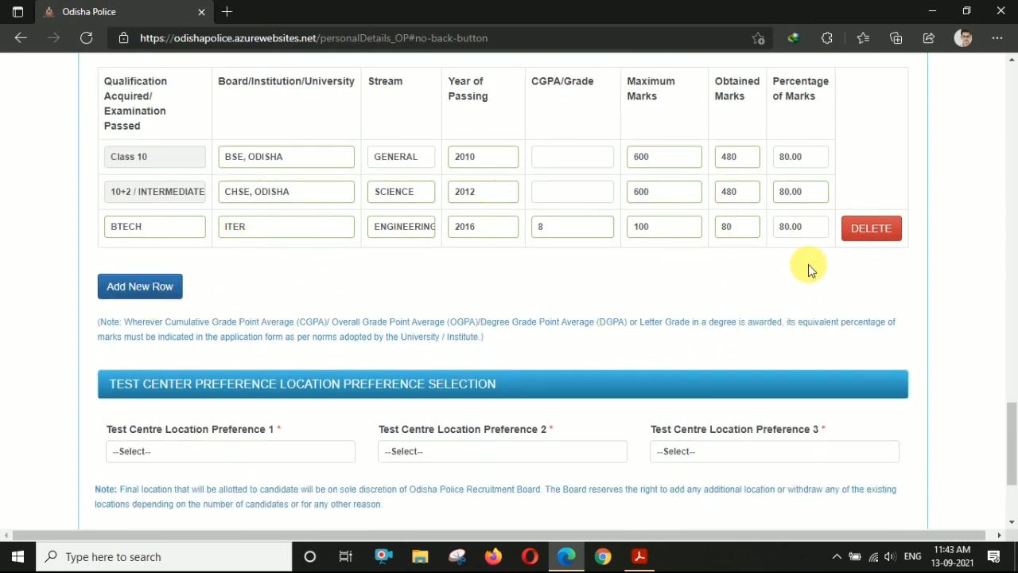
# - Choose test centres BHUBANESHWAR, CUTTACK and BALASORE, accept the declaration, and save
pyautogui.scroll(1, 819, 271)
pyautogui.scroll(-3, 430, 361)
pyautogui.scroll(-1, 316, 335)
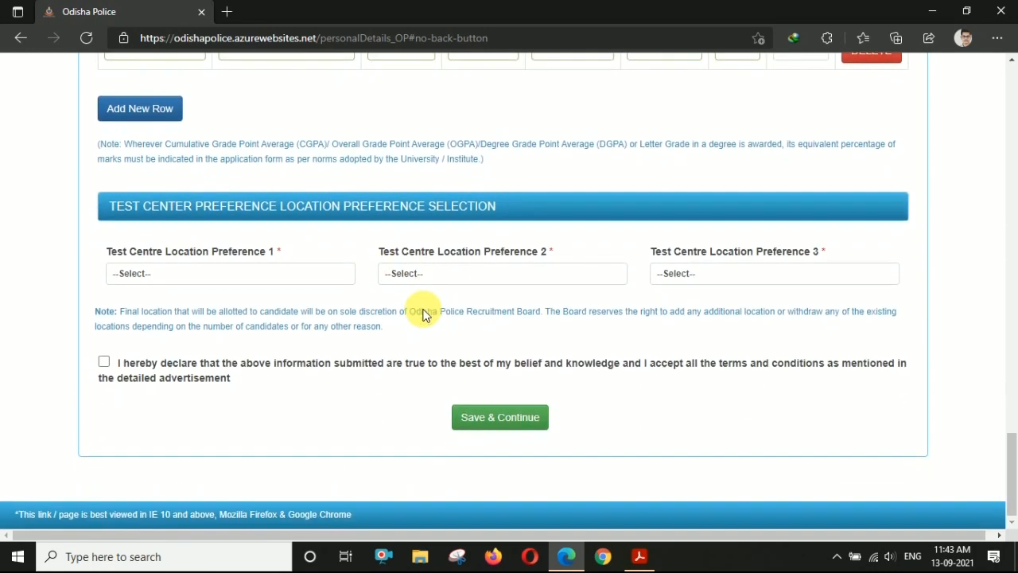
pyautogui.click(162, 273)
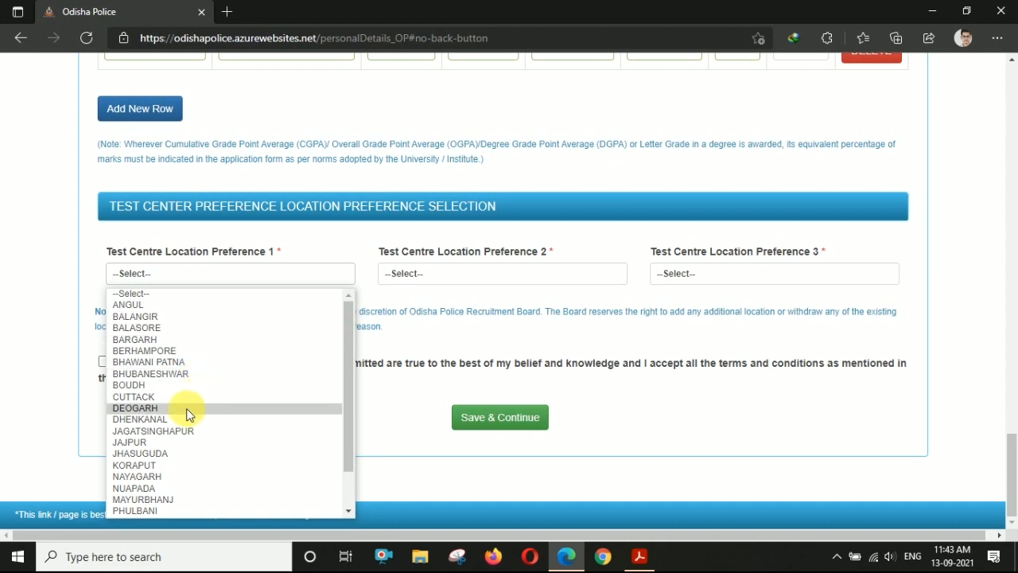
pyautogui.click(155, 374)
pyautogui.click(439, 279)
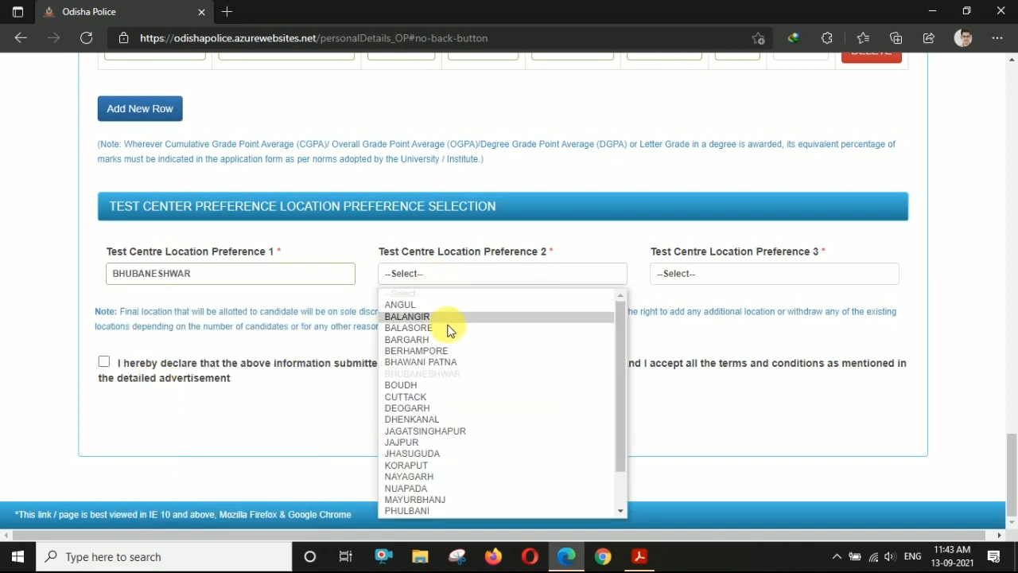
pyautogui.click(439, 397)
pyautogui.click(673, 276)
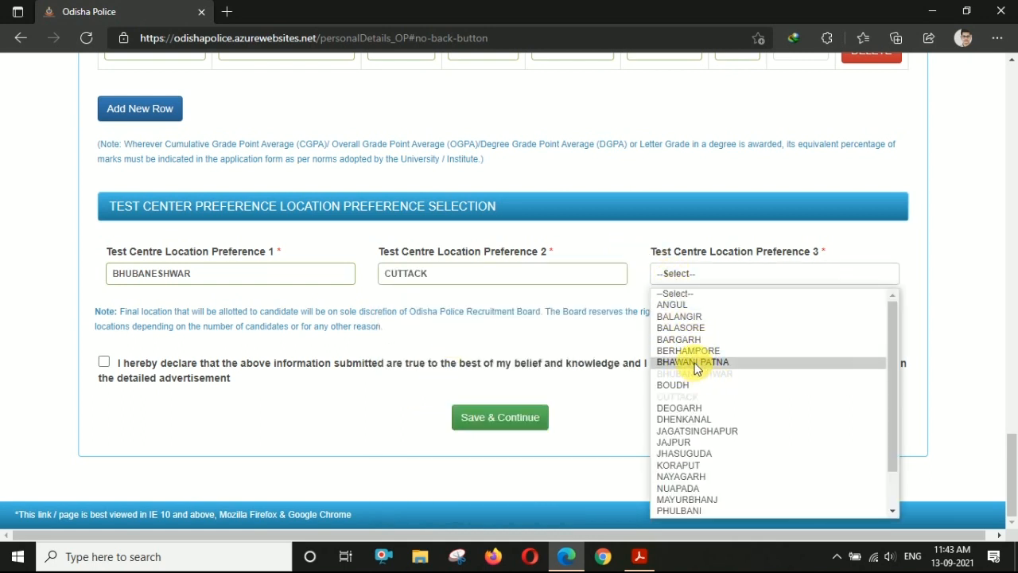
pyautogui.click(699, 328)
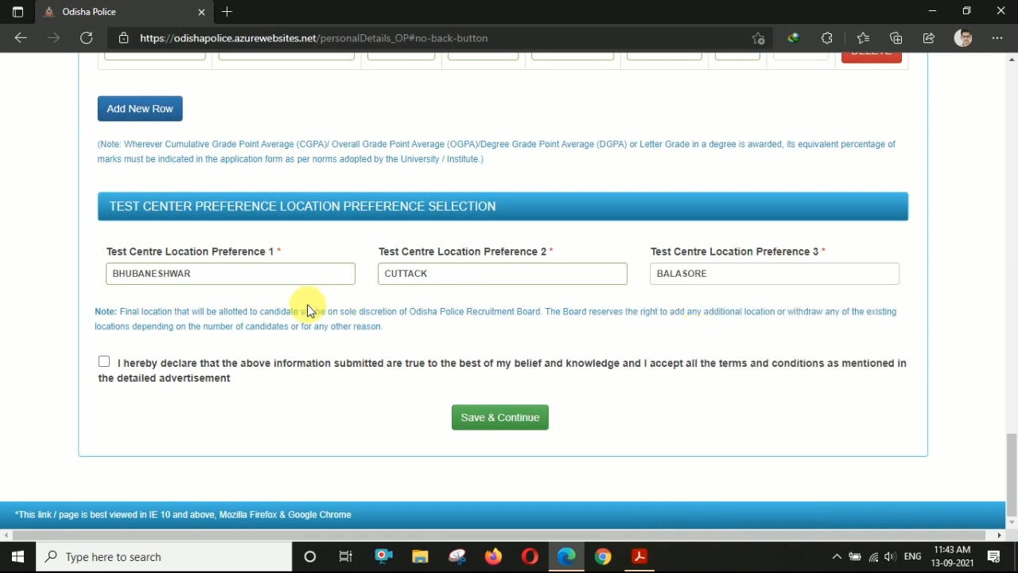
pyautogui.click(103, 361)
pyautogui.click(477, 417)
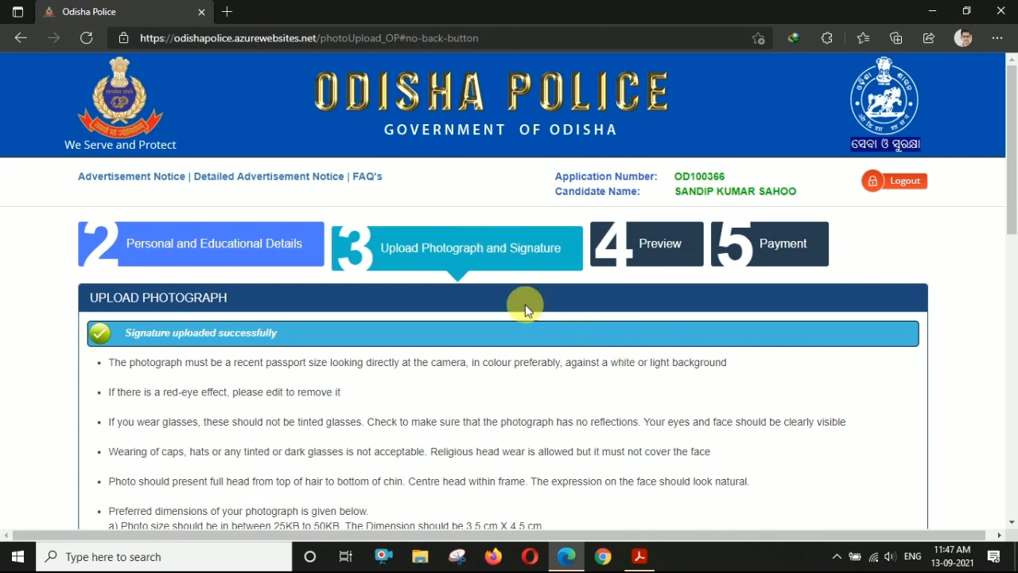
# - Select the 25KB to 50KB photo size requirement text
pyautogui.scroll(-5, 508, 333)
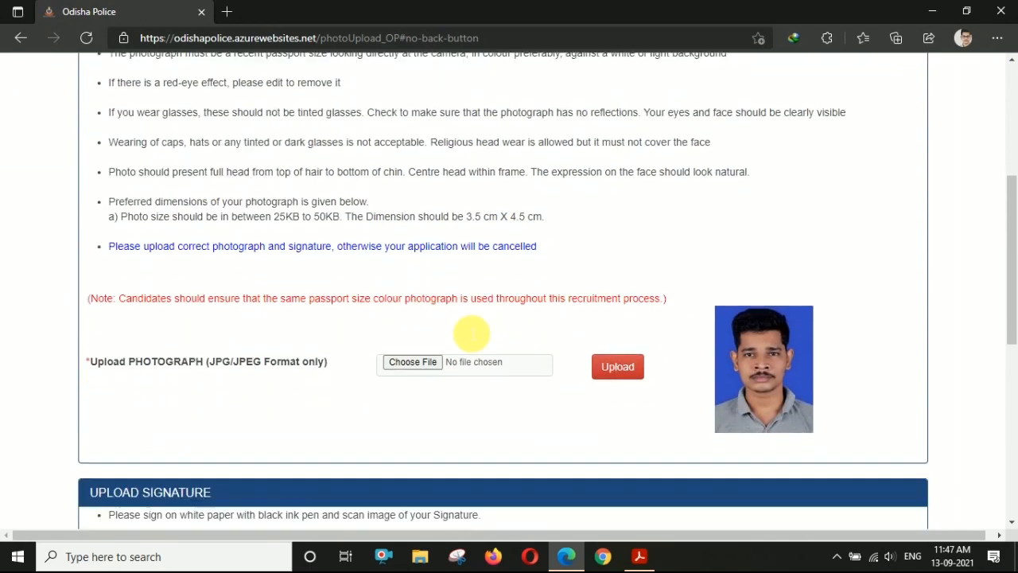
pyautogui.doubleClick(285, 169)
pyautogui.moveTo(286, 169); pyautogui.dragTo(335, 172)
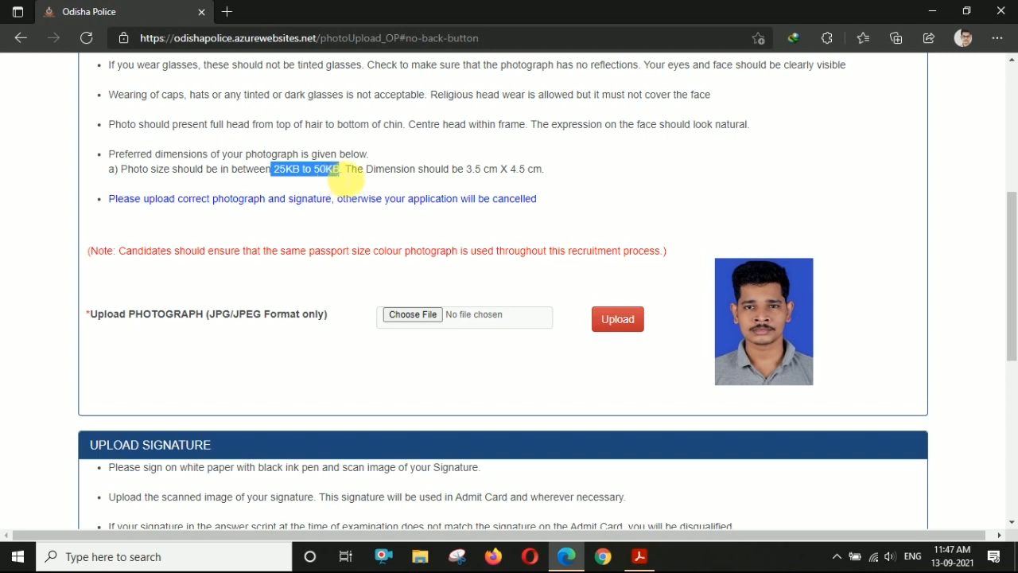
# - Upload pic_IBPS.jpg as the candidate photograph
pyautogui.click(420, 313)
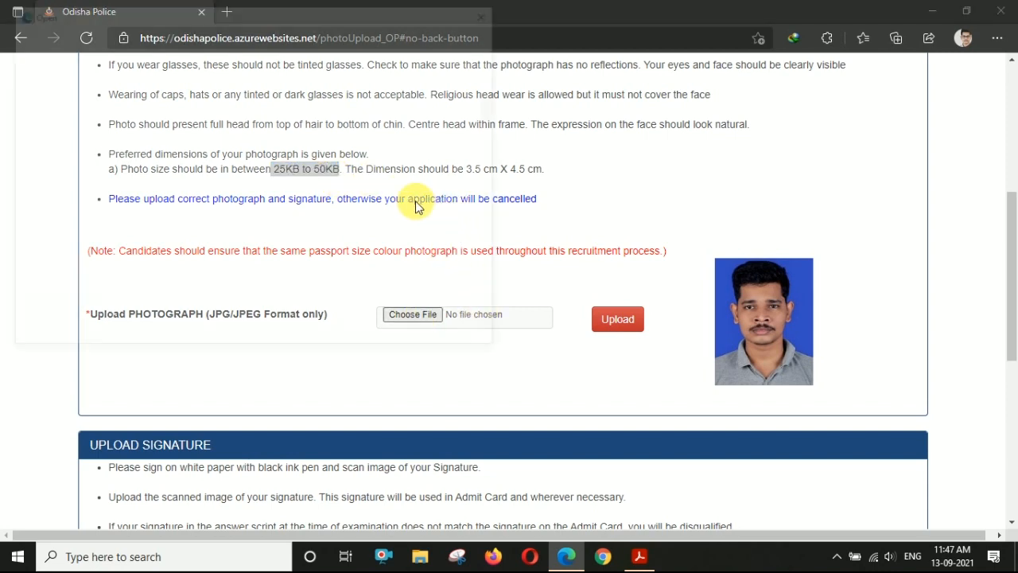
pyautogui.scroll(-10, 307, 191)
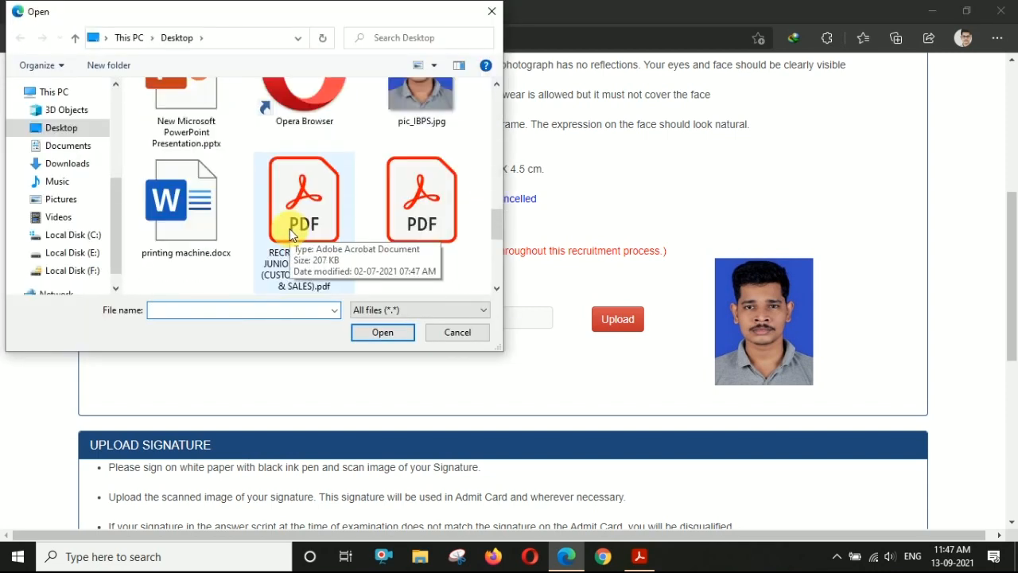
pyautogui.scroll(2, 299, 219)
pyautogui.doubleClick(419, 151)
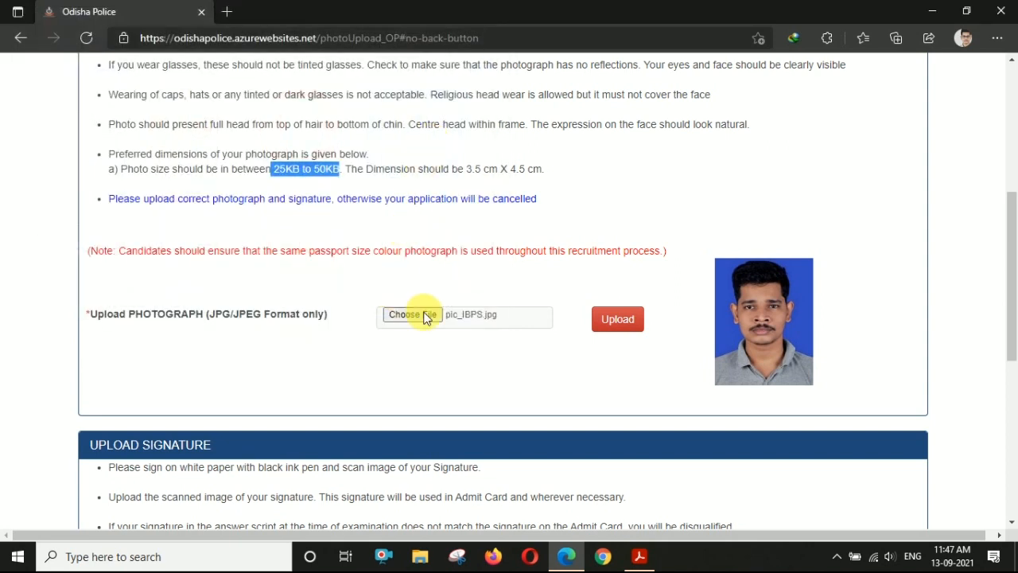
pyautogui.click(611, 318)
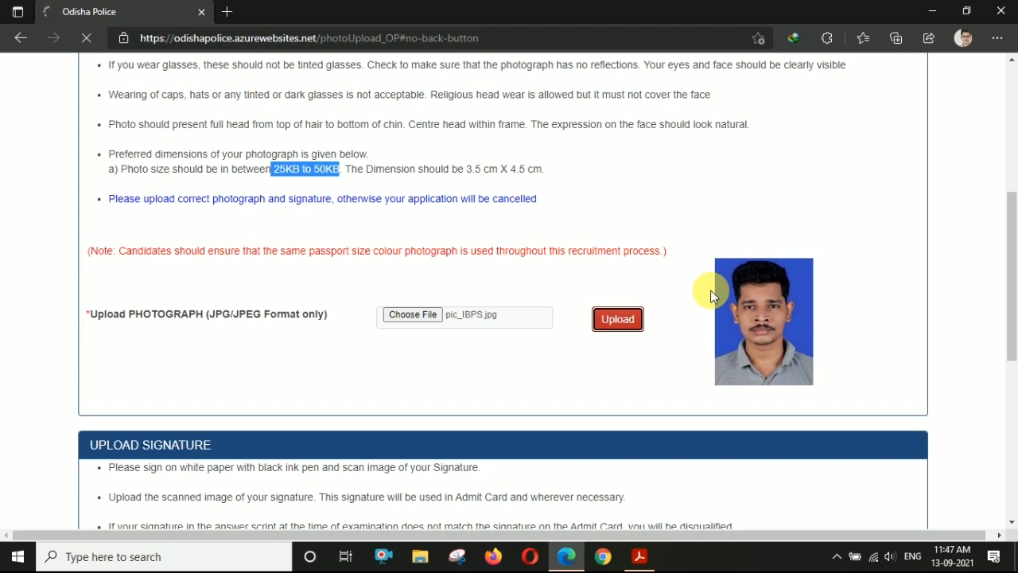
pyautogui.scroll(-3, 660, 275)
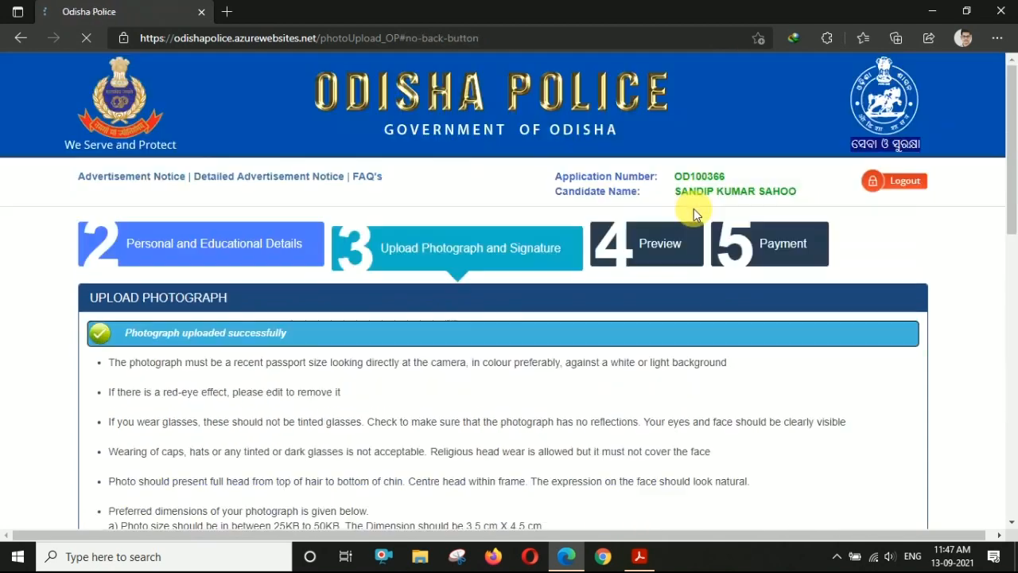
pyautogui.scroll(-4, 693, 341)
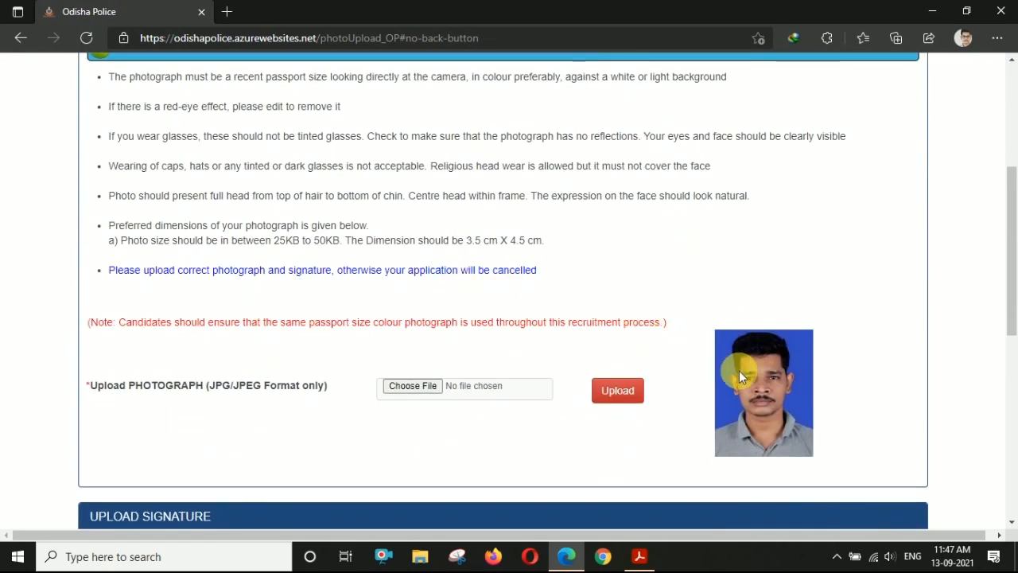
pyautogui.scroll(-2, 784, 367)
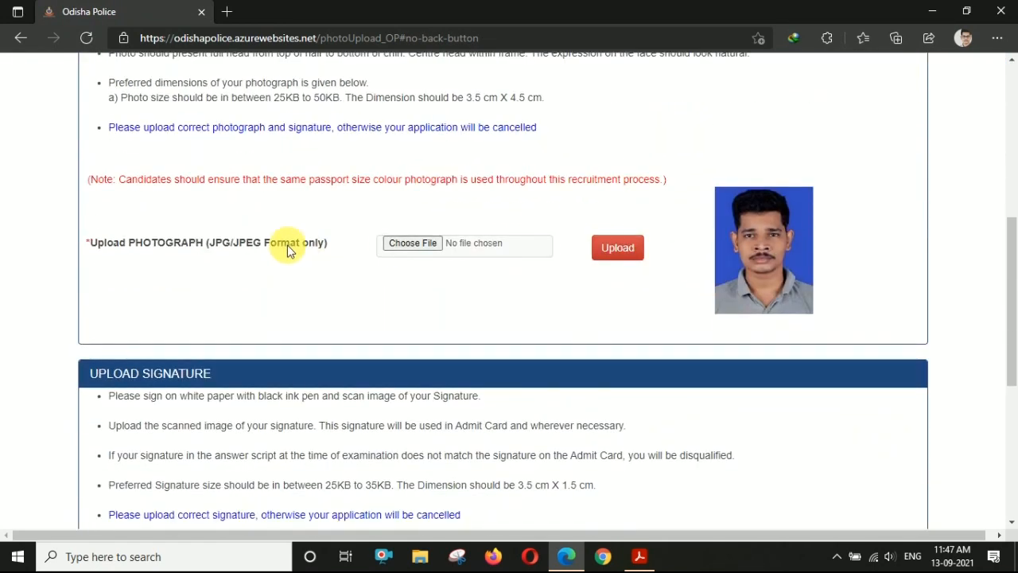
pyautogui.scroll(-4, 716, 276)
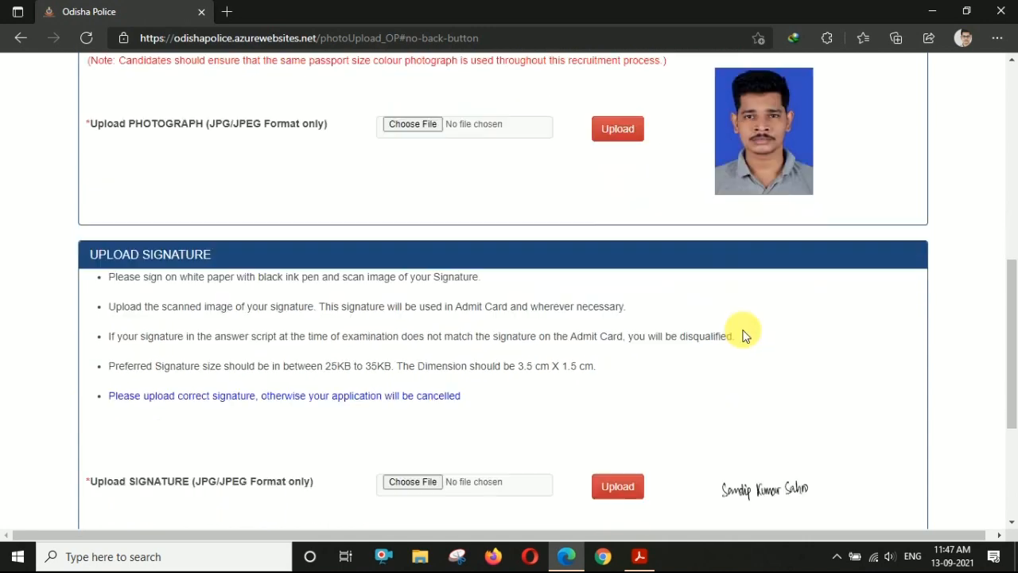
# - Choose CONSTABLESIGN.jpg under Upload Signature and upload it next to the photograph
pyautogui.click(422, 316)
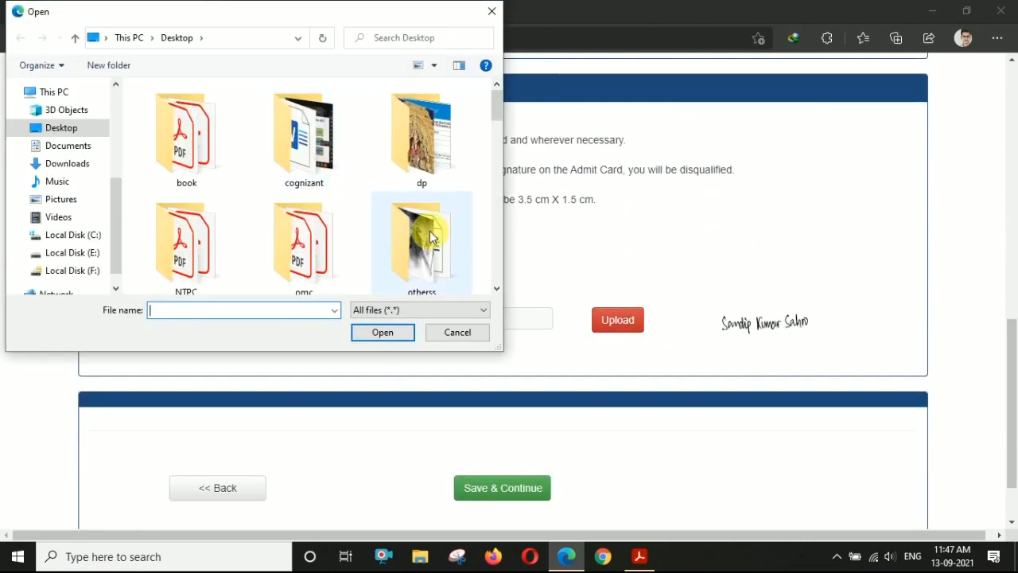
pyautogui.scroll(-3, 413, 226)
pyautogui.scroll(-5, 377, 230)
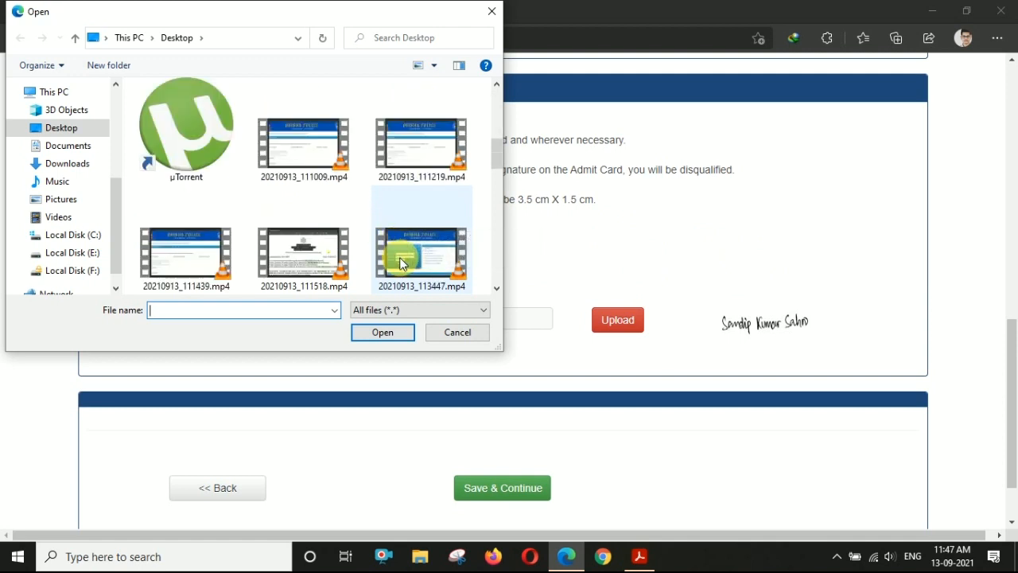
pyautogui.doubleClick(208, 250)
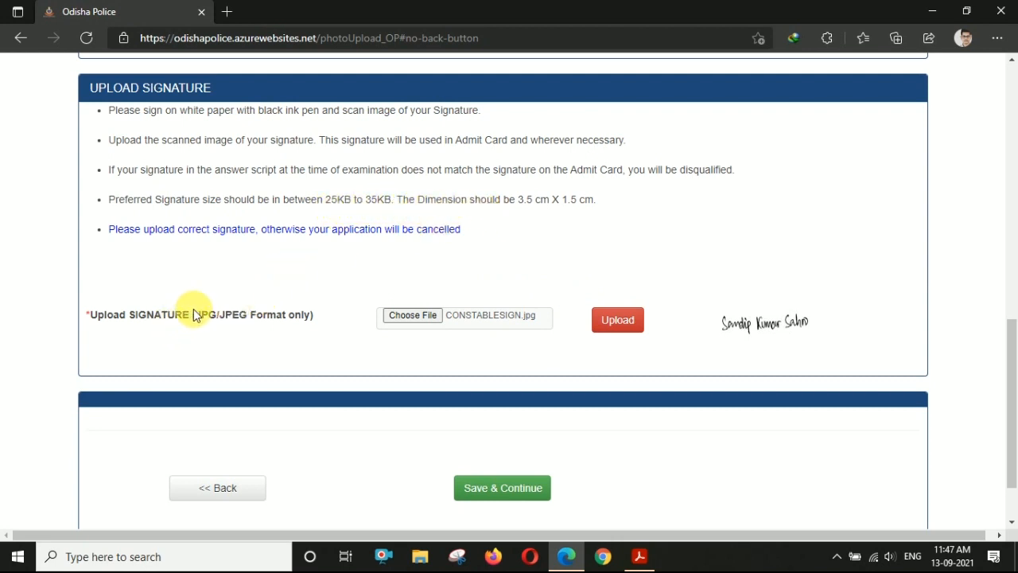
pyautogui.click(620, 321)
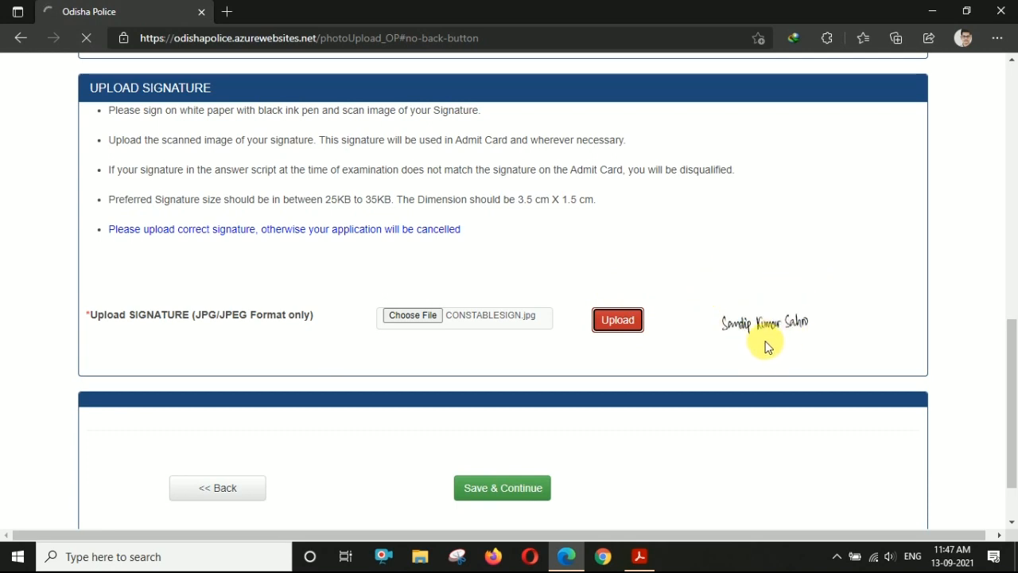
pyautogui.scroll(5, 754, 262)
pyautogui.scroll(-3, 779, 336)
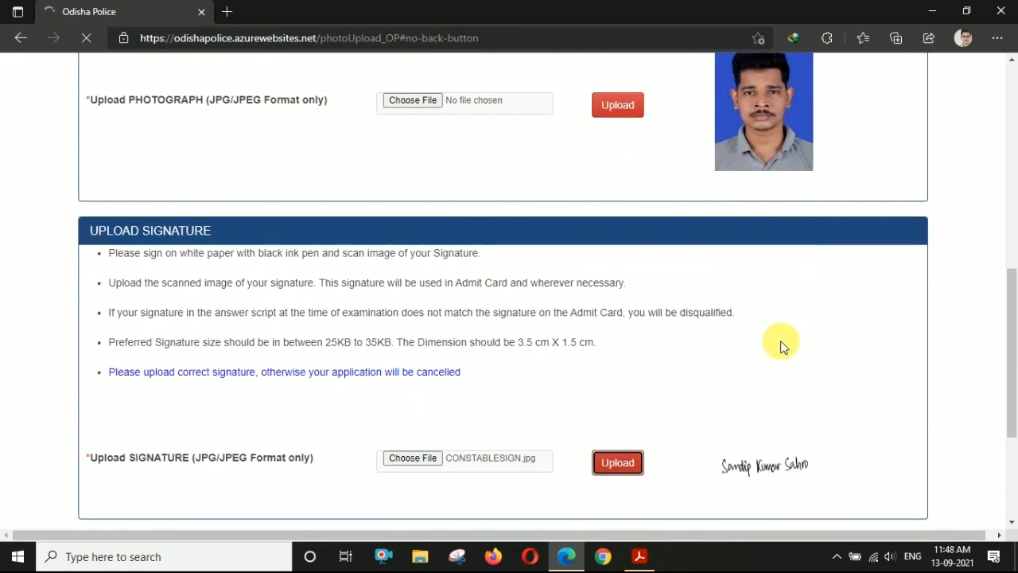
pyautogui.scroll(-10, 779, 352)
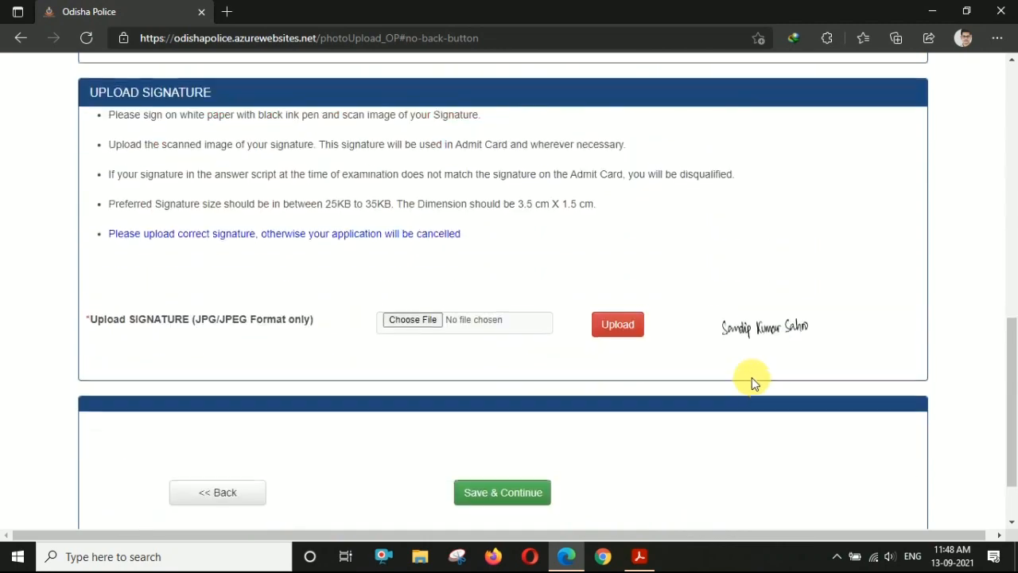
pyautogui.scroll(-1, 767, 322)
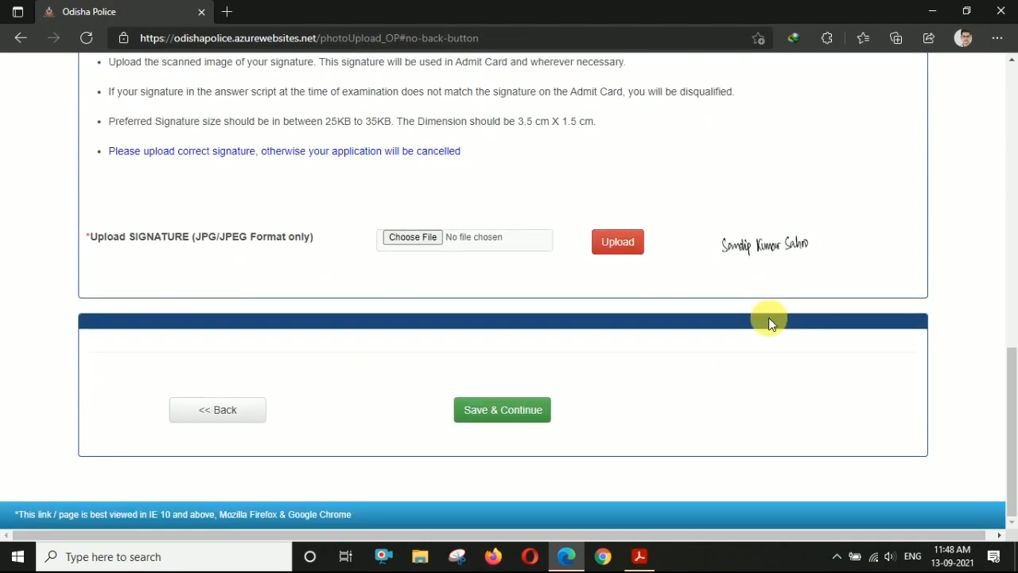
# - Save and continue to the step 4 Preview page and scroll down toward the Declaration section
pyautogui.click(507, 414)
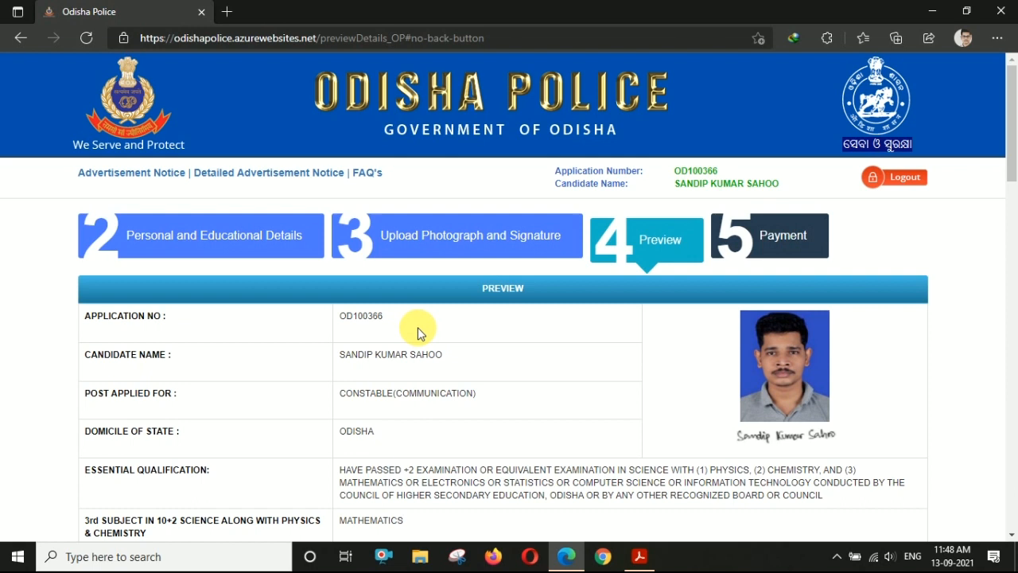
pyautogui.scroll(-10, 420, 332)
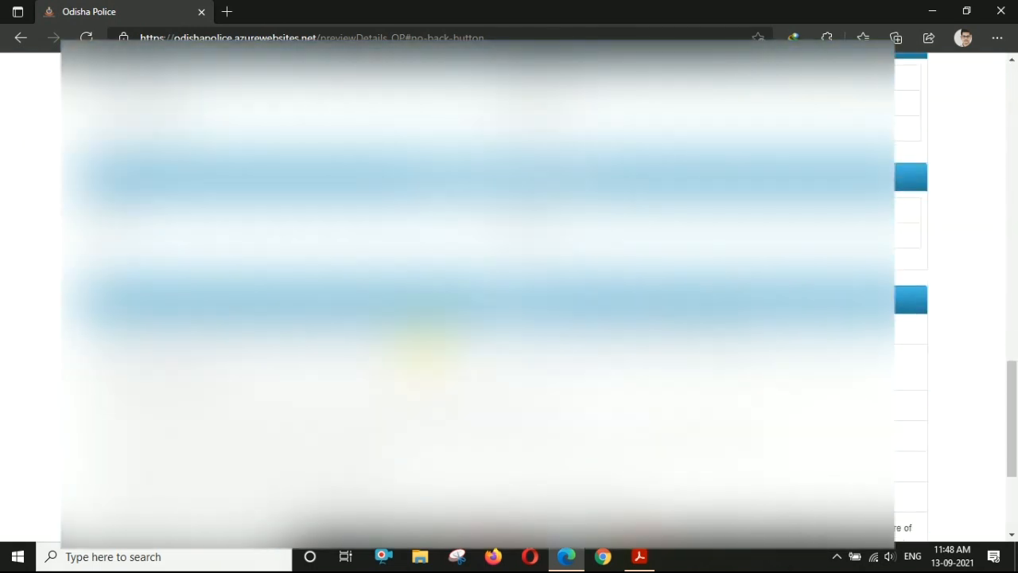
pyautogui.scroll(-1, 420, 338)
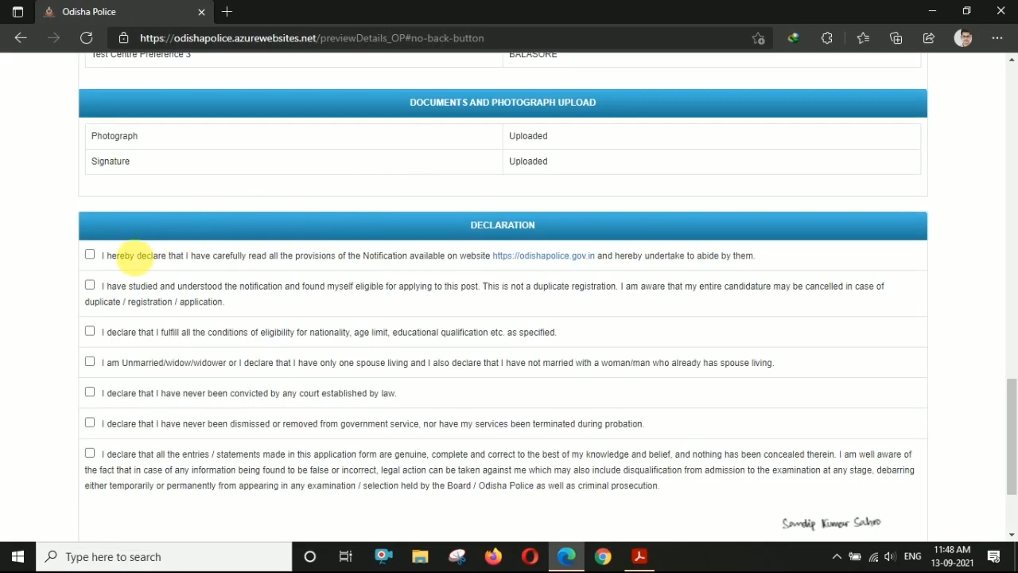
# - Tick all seven checkboxes in the Preview page's Declaration section
pyautogui.scroll(-2, 302, 341)
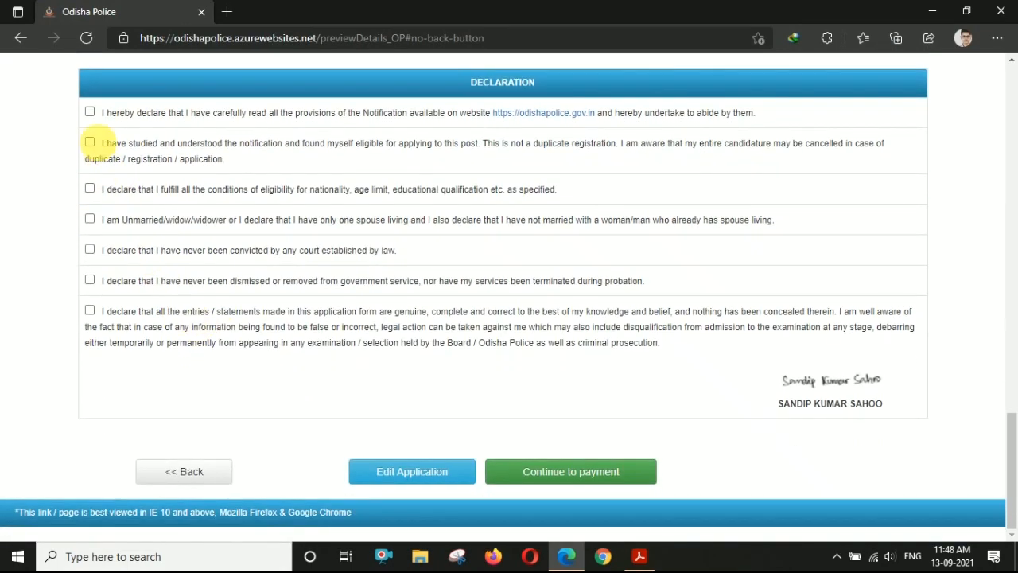
pyautogui.click(90, 112)
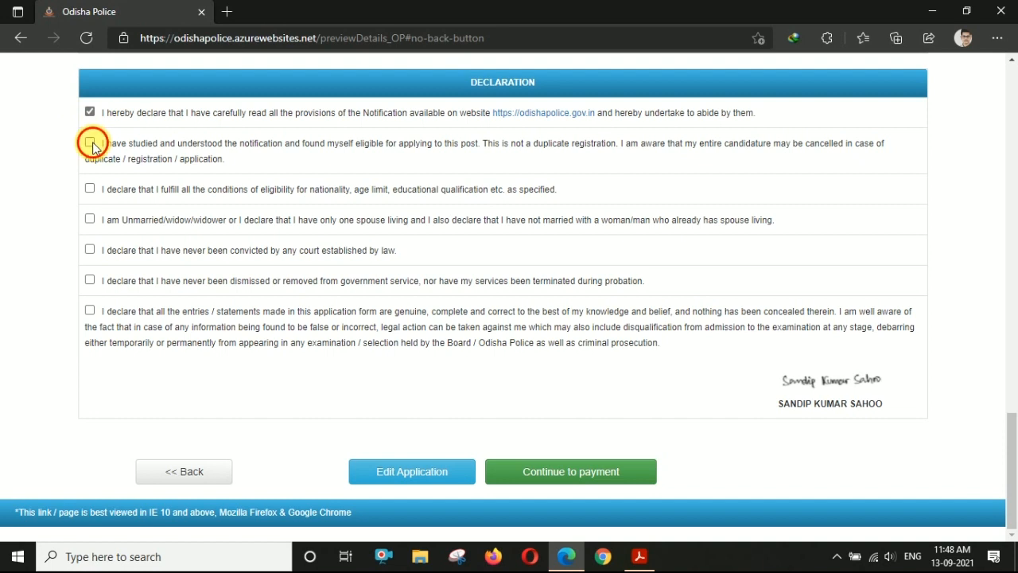
pyautogui.click(90, 142)
pyautogui.click(90, 188)
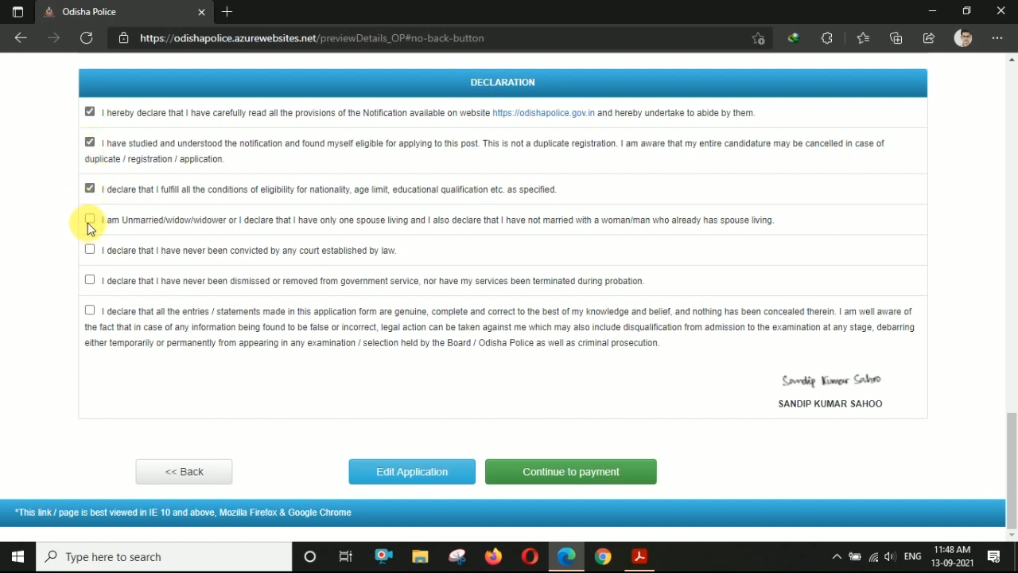
pyautogui.click(90, 219)
pyautogui.click(90, 249)
pyautogui.click(90, 280)
pyautogui.click(89, 311)
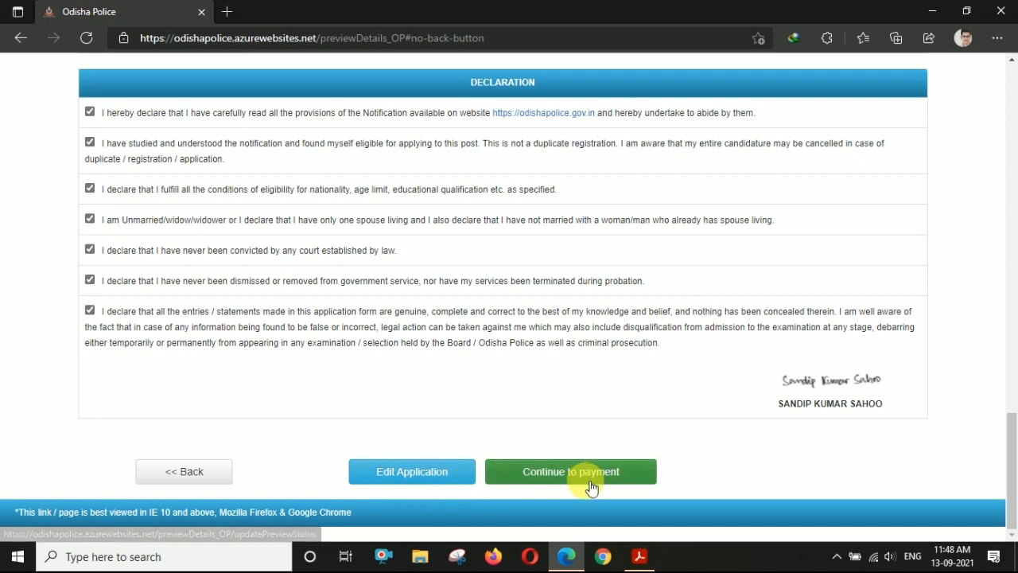
pyautogui.click(641, 556)
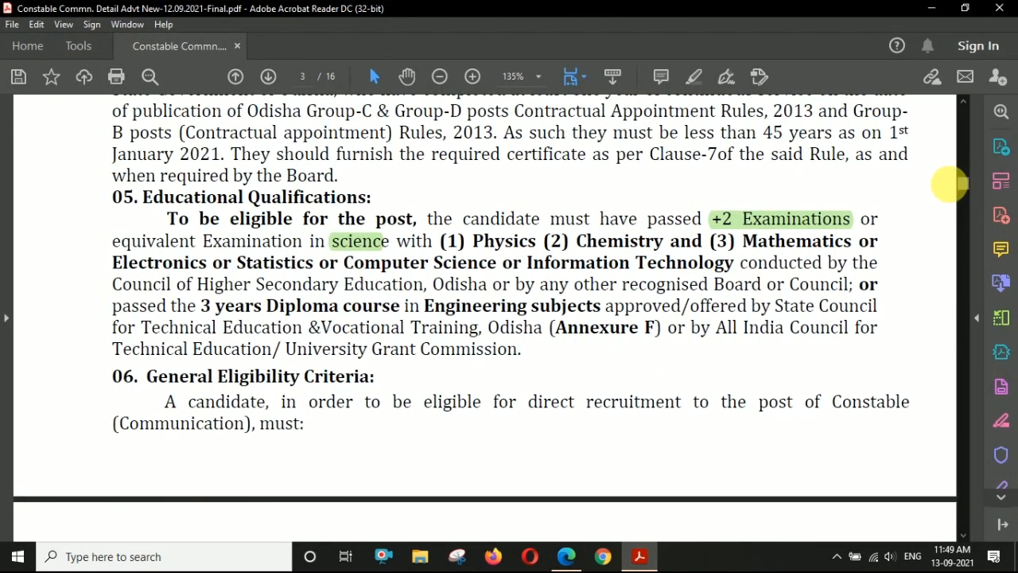
# - Scroll the advertisement PDF to section 08 on page 5, showing the Rs.220/- examination fee
pyautogui.scroll(-20, 430, 322)
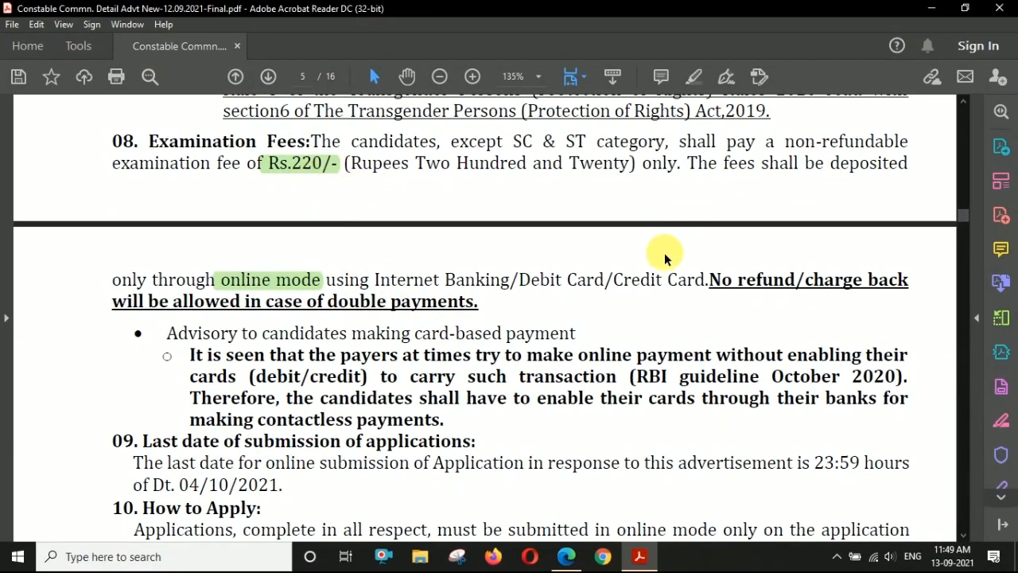
pyautogui.click(568, 560)
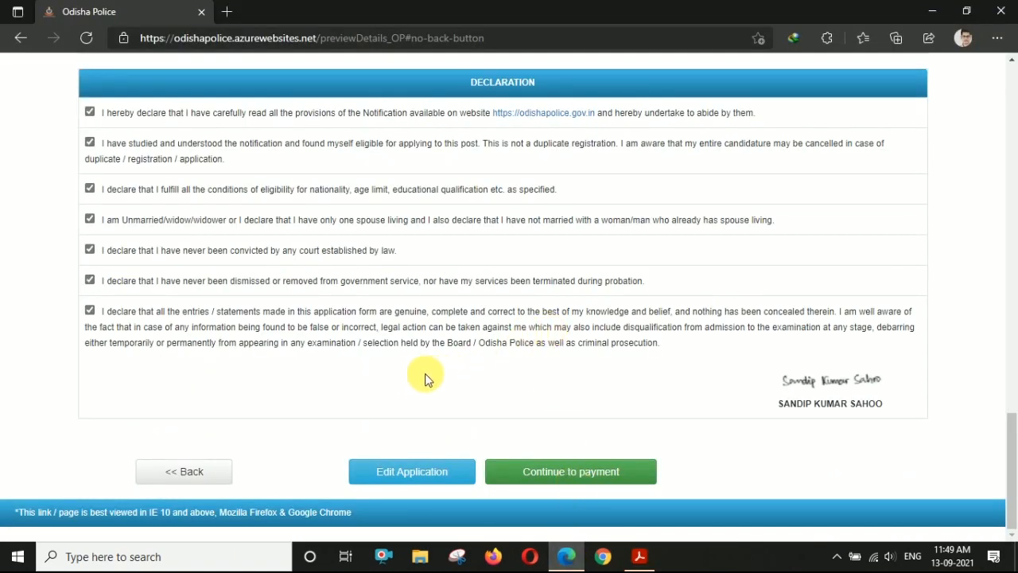
pyautogui.scroll(2, 382, 362)
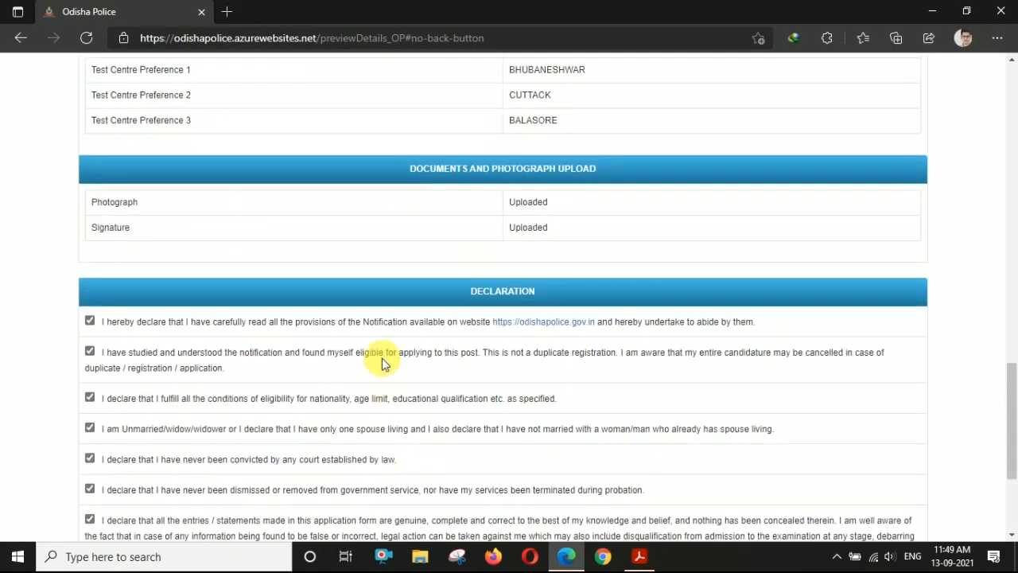
pyautogui.scroll(-2, 398, 378)
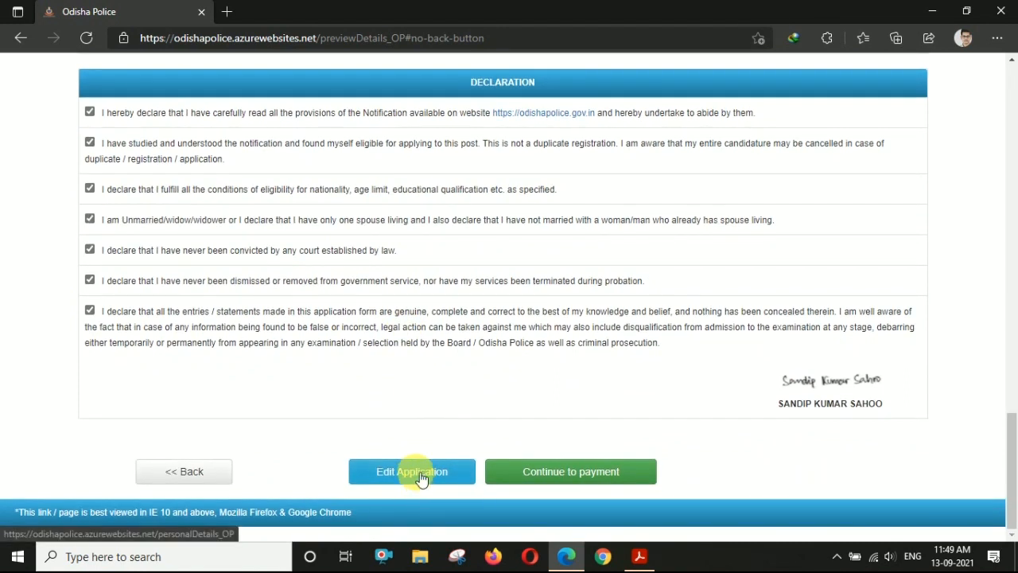